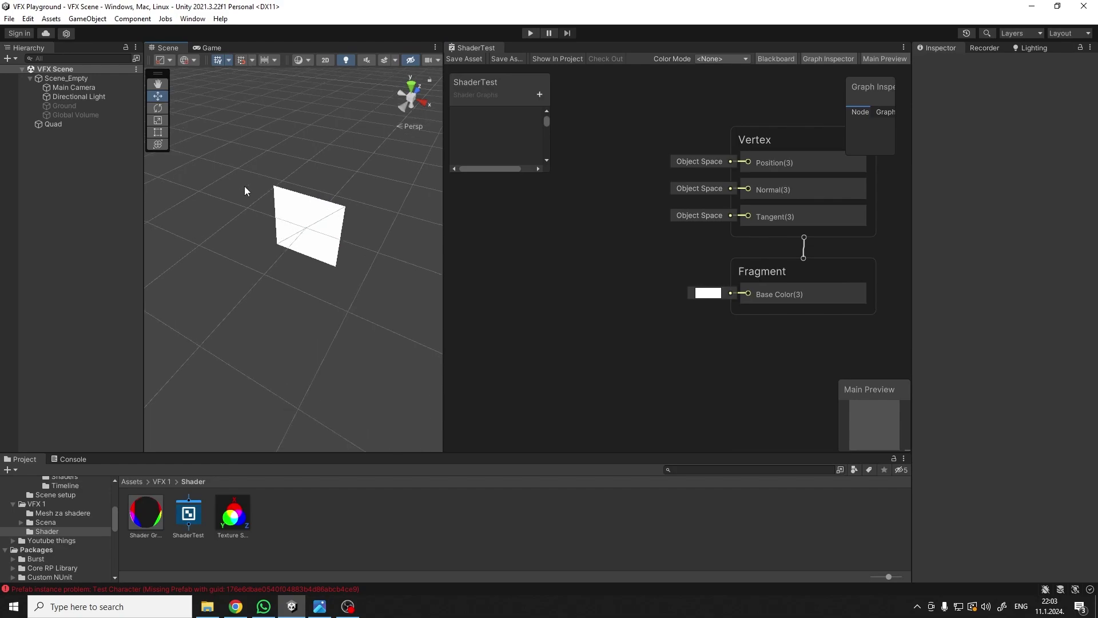
Step: Examine the Ground, Global Volume and Quad objects in the scene and the Quad's material
{"action": "left_click", "coordinate": [77, 117]}
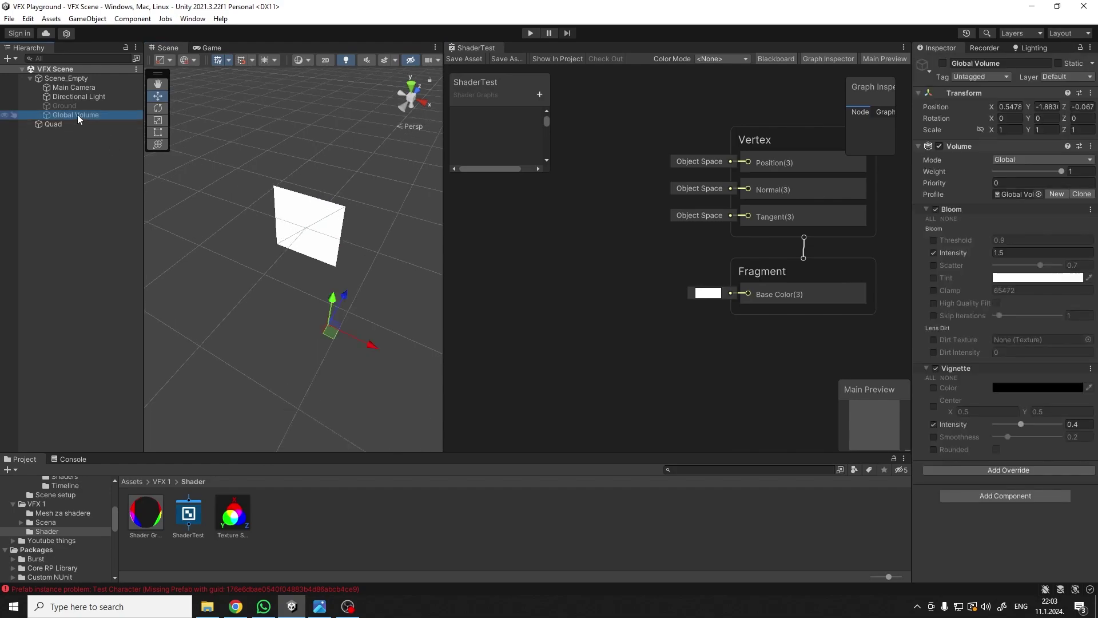
{"action": "left_click", "coordinate": [77, 105]}
{"action": "left_click", "coordinate": [73, 139]}
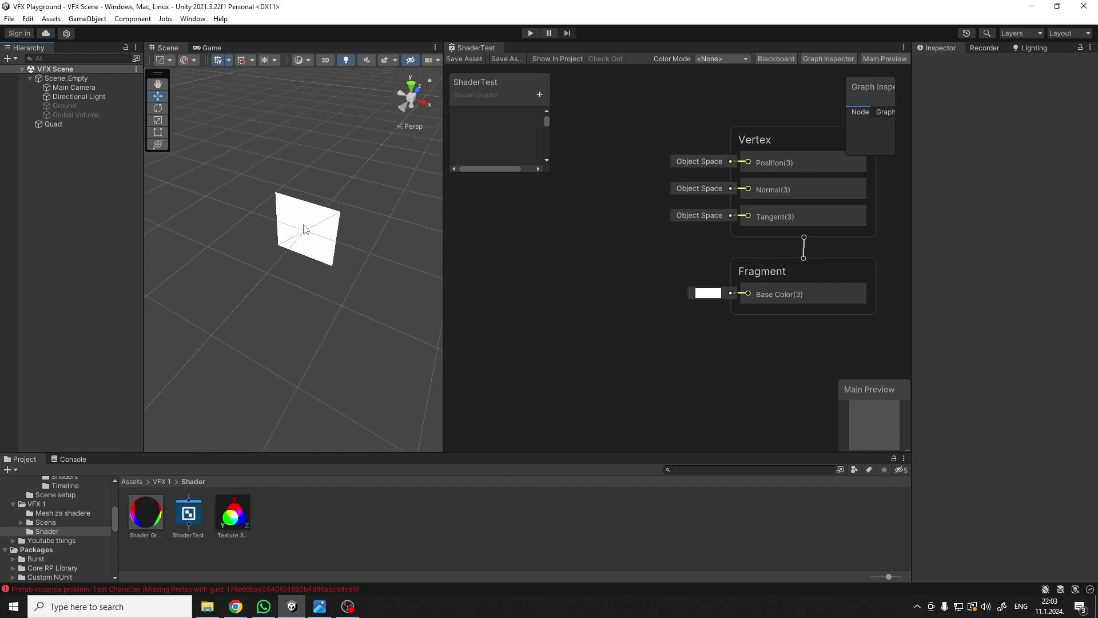
{"action": "left_click_drag", "start_coordinate": [303, 229], "coordinate": [331, 196], "text": "alt"}
{"action": "middle_click_drag", "start_coordinate": [331, 201], "coordinate": [318, 243]}
{"action": "left_click", "coordinate": [49, 124]}
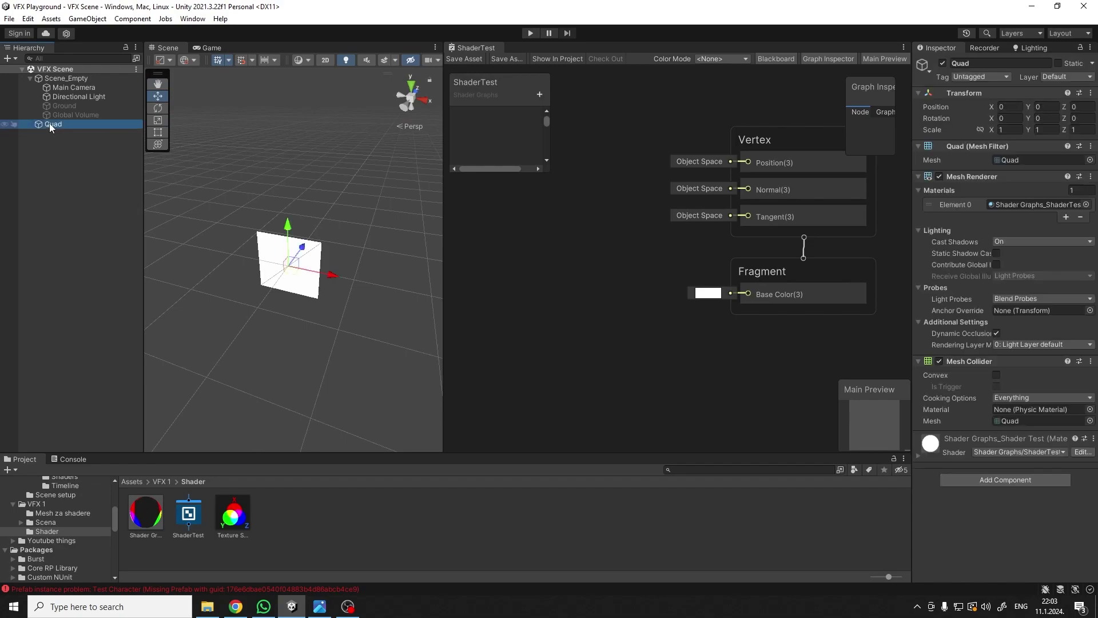
{"action": "left_click", "coordinate": [74, 171]}
{"action": "left_click", "coordinate": [57, 125]}
{"action": "scroll", "coordinate": [344, 242], "scroll_direction": "up", "scroll_amount": 4}
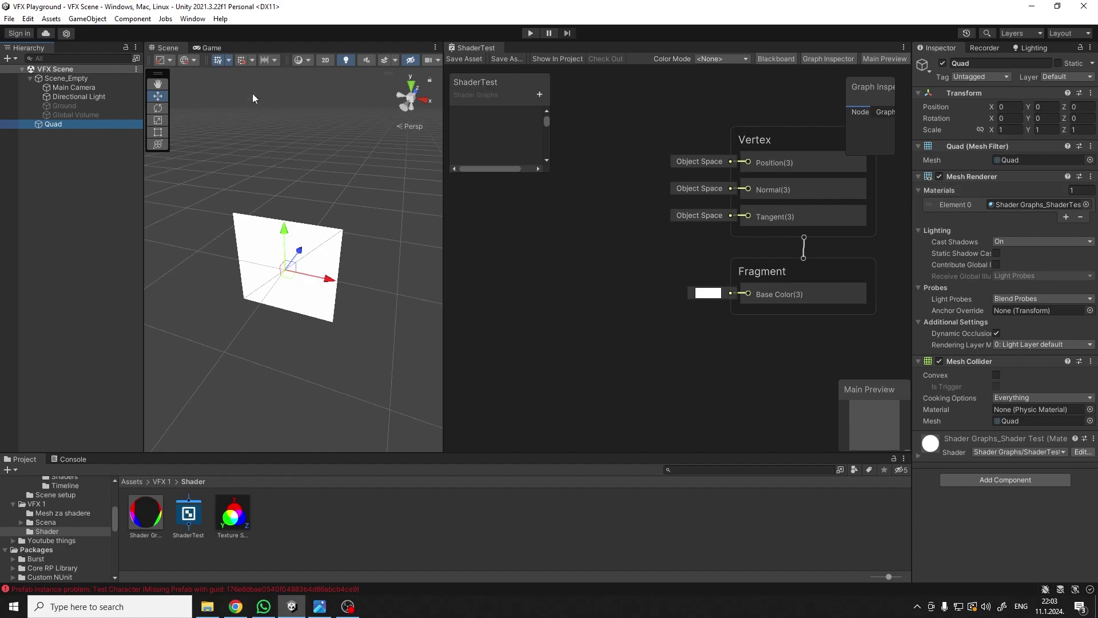
Step: Save the ShaderTest graph, and view the RGB and XYZ colour reference image Slika.png in the photo viewer
{"action": "left_click", "coordinate": [451, 60]}
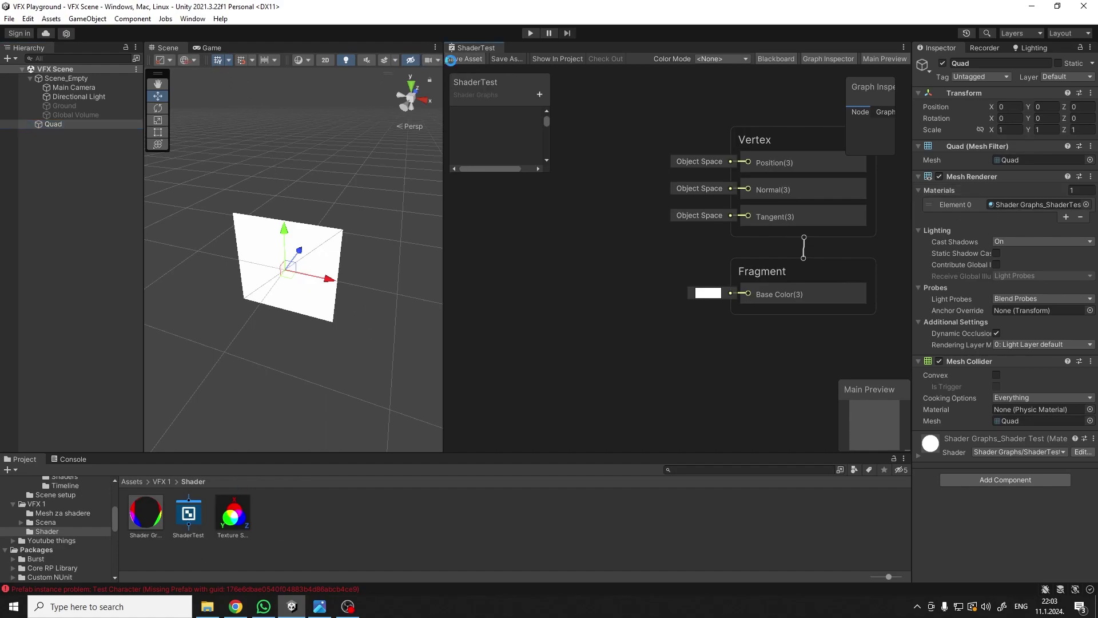
{"action": "left_click", "coordinate": [320, 606]}
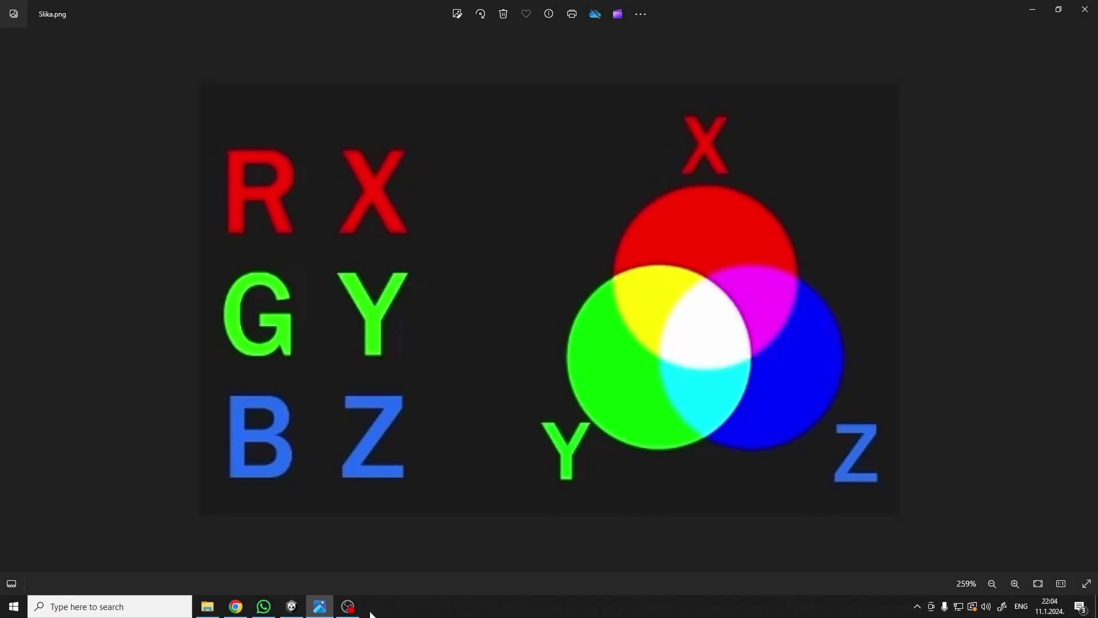
{"action": "left_click", "coordinate": [292, 561]}
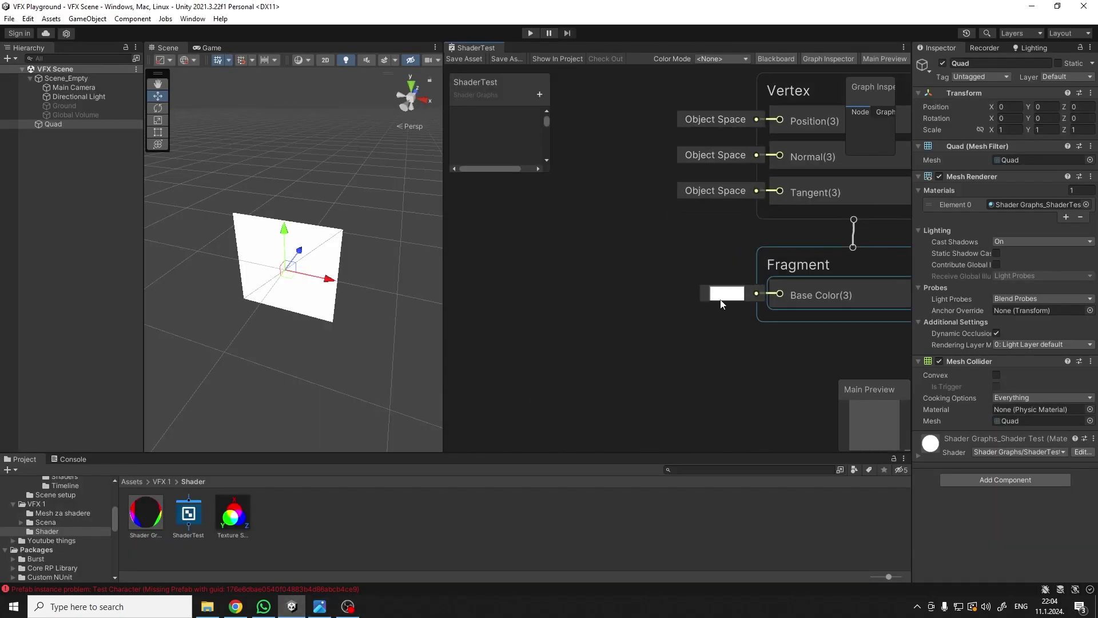
Step: Using RGB 0-1.0 values, set the Fragment Base Color to pure red (1, 0, 0) and change it to pure blue (0, 0, 1)
{"action": "scroll", "coordinate": [677, 307], "scroll_direction": "up", "scroll_amount": 2}
{"action": "left_click", "coordinate": [667, 286]}
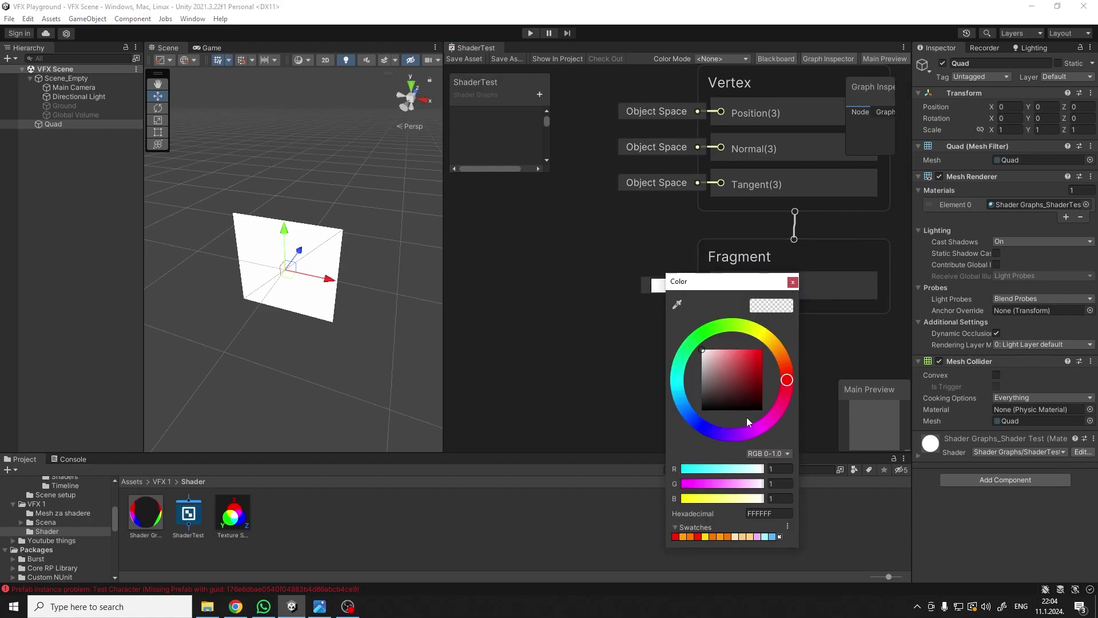
{"action": "left_click", "coordinate": [769, 453]}
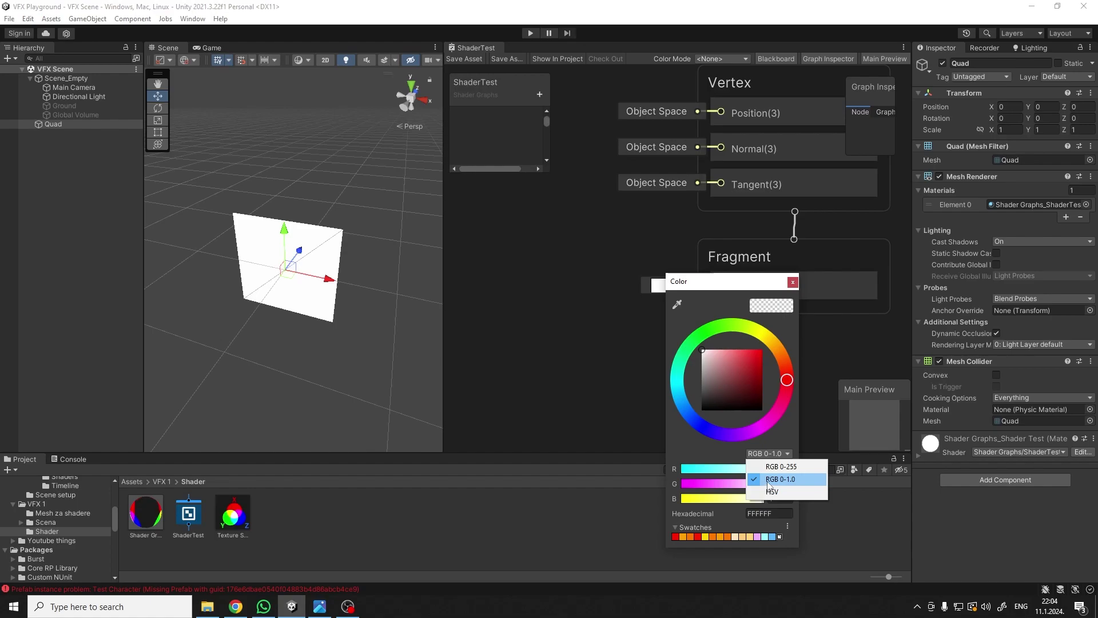
{"action": "left_click", "coordinate": [768, 483]}
{"action": "left_click_drag", "start_coordinate": [763, 483], "coordinate": [654, 482]}
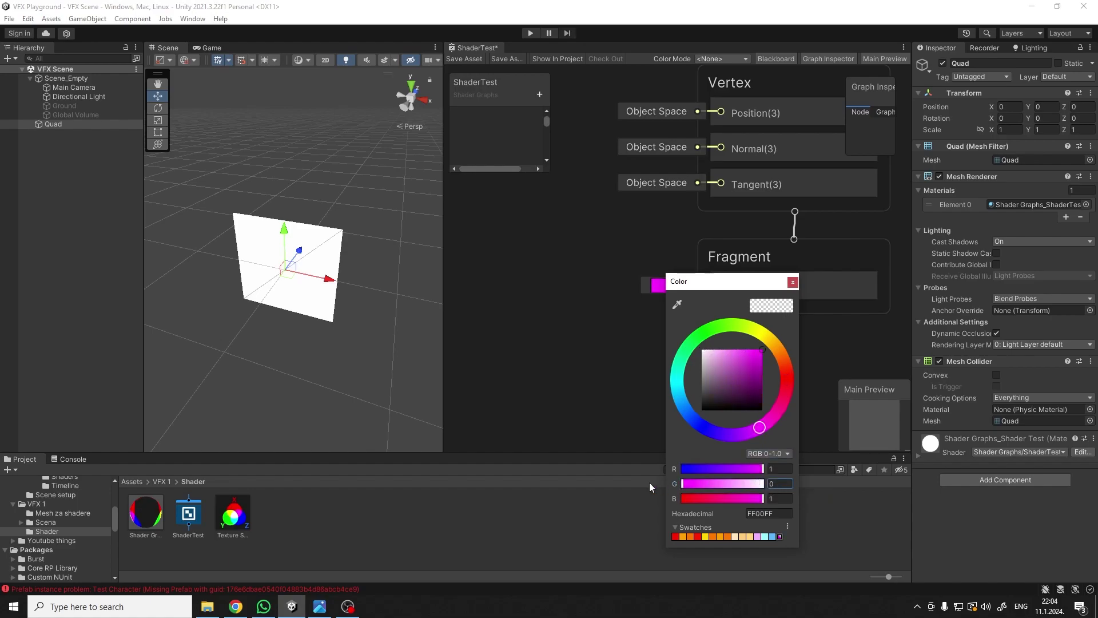
{"action": "left_click_drag", "start_coordinate": [723, 498], "coordinate": [636, 473]}
{"action": "left_click_drag", "start_coordinate": [701, 291], "coordinate": [485, 281]}
{"action": "left_click", "coordinate": [569, 459]}
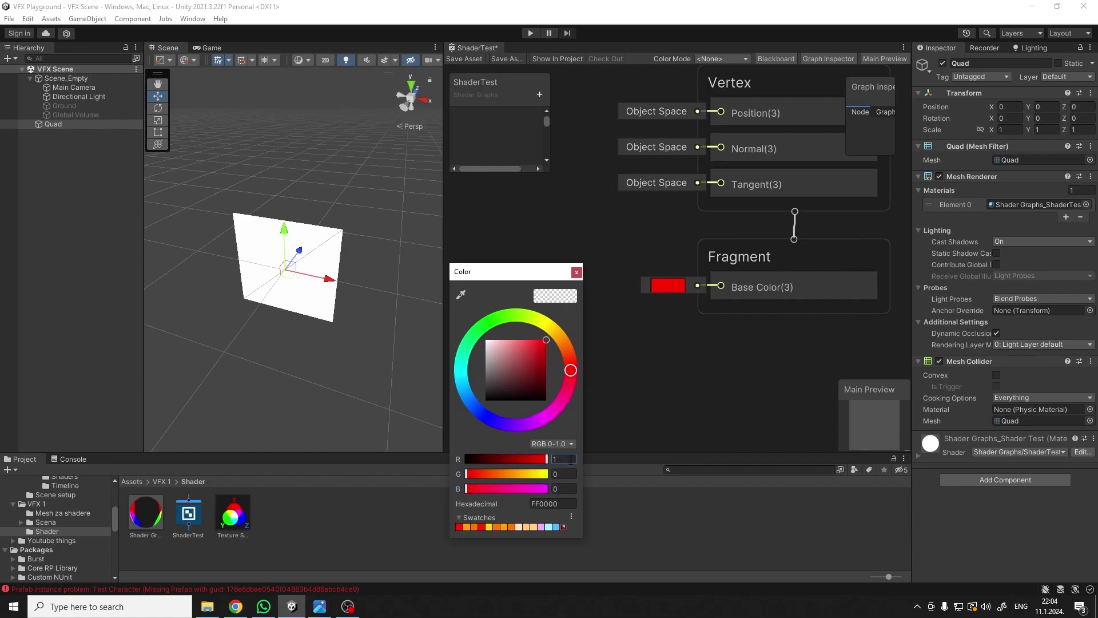
{"action": "left_click_drag", "start_coordinate": [540, 459], "coordinate": [674, 492]}
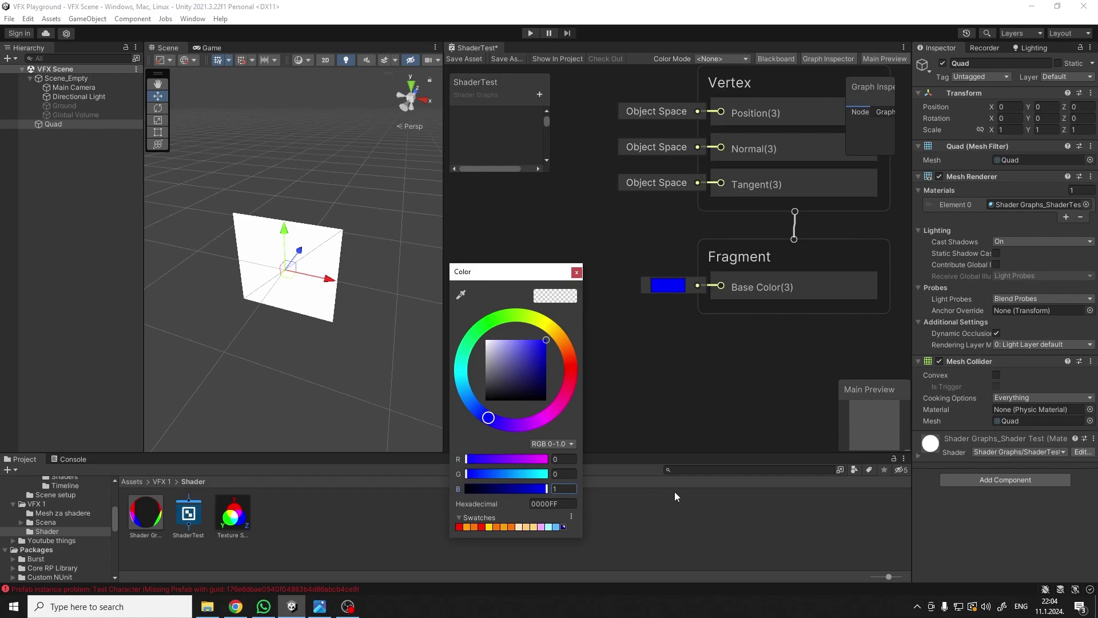
Step: Set the Base Color to yellow FFFF00 and compare it with the reference image Slika.png
{"action": "left_click_drag", "start_coordinate": [530, 493], "coordinate": [607, 467]}
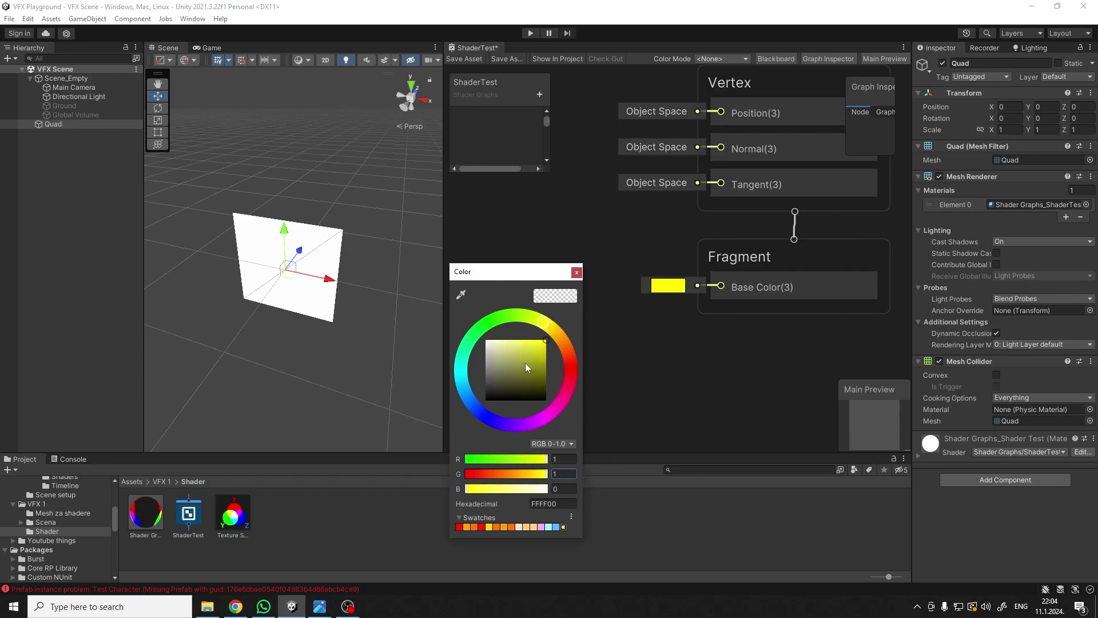
{"action": "left_click", "coordinate": [324, 608]}
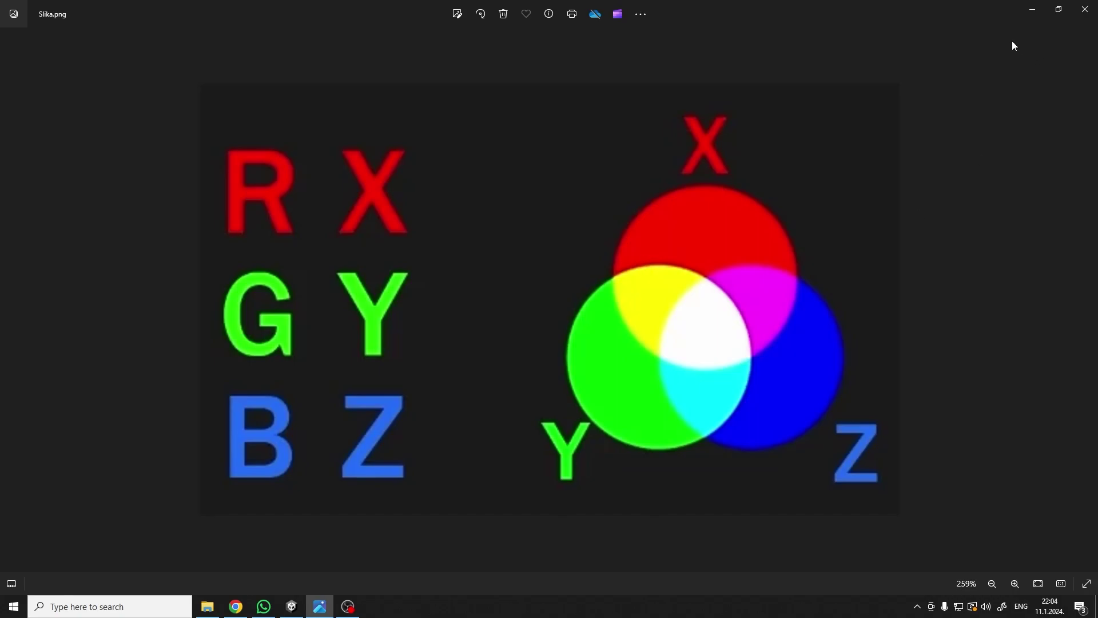
{"action": "left_click", "coordinate": [1027, 13]}
Step: Add a Vector 2 node to the shader graph and place it left of the Fragment block
{"action": "middle_click_drag", "start_coordinate": [612, 301], "coordinate": [758, 236]}
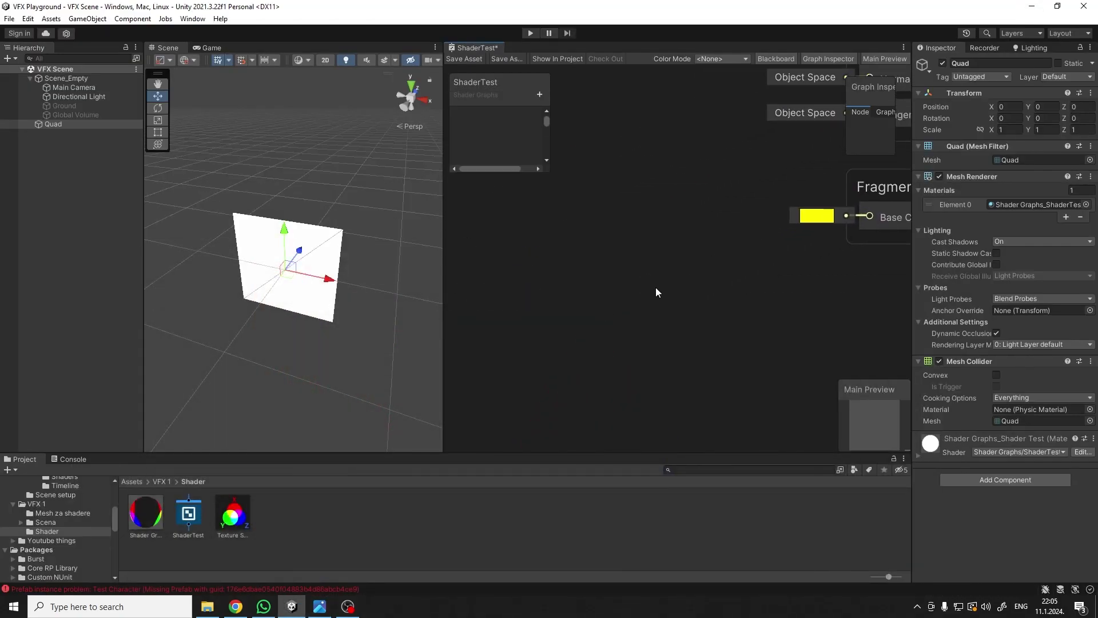
{"action": "key", "text": "space"}
{"action": "type", "text": "vector"}
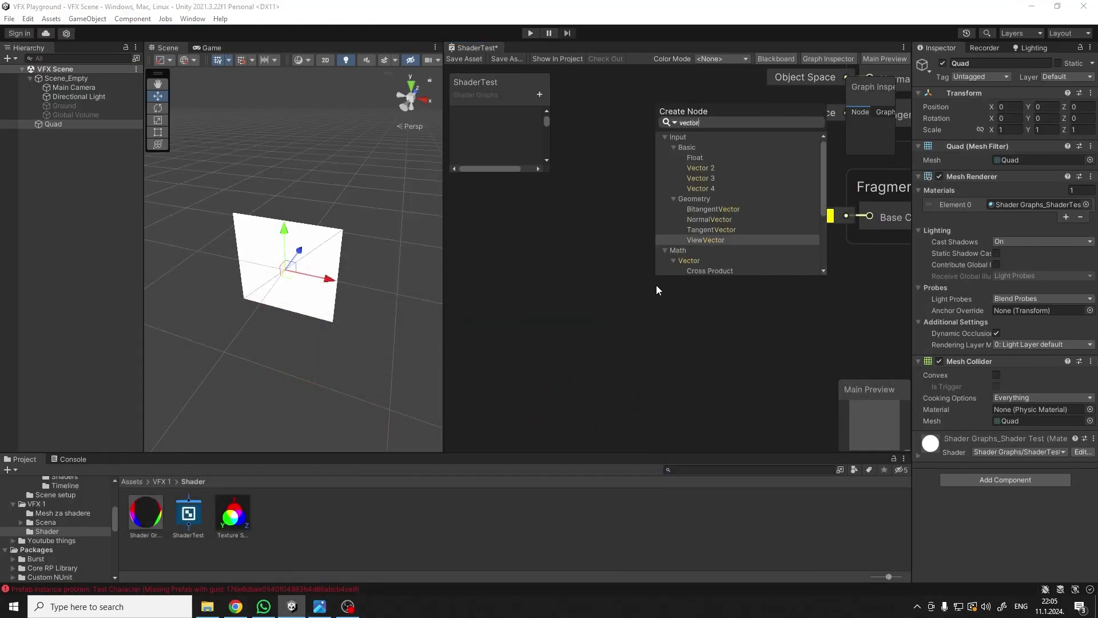
{"action": "left_click", "coordinate": [684, 178]}
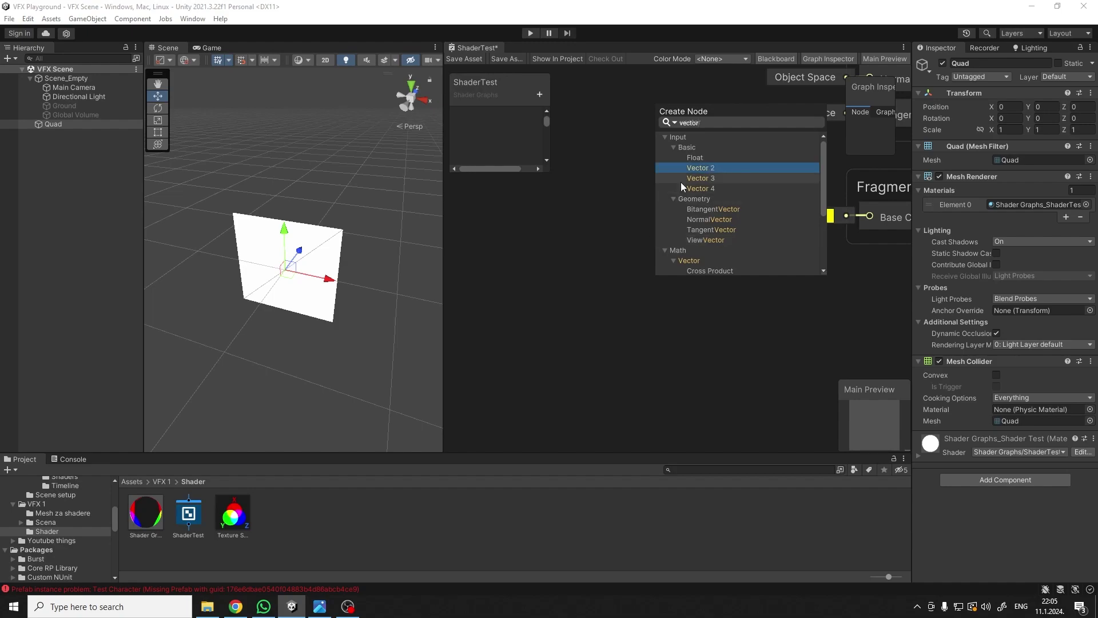
{"action": "double_click", "coordinate": [698, 169]}
{"action": "left_click_drag", "start_coordinate": [688, 307], "coordinate": [550, 243]}
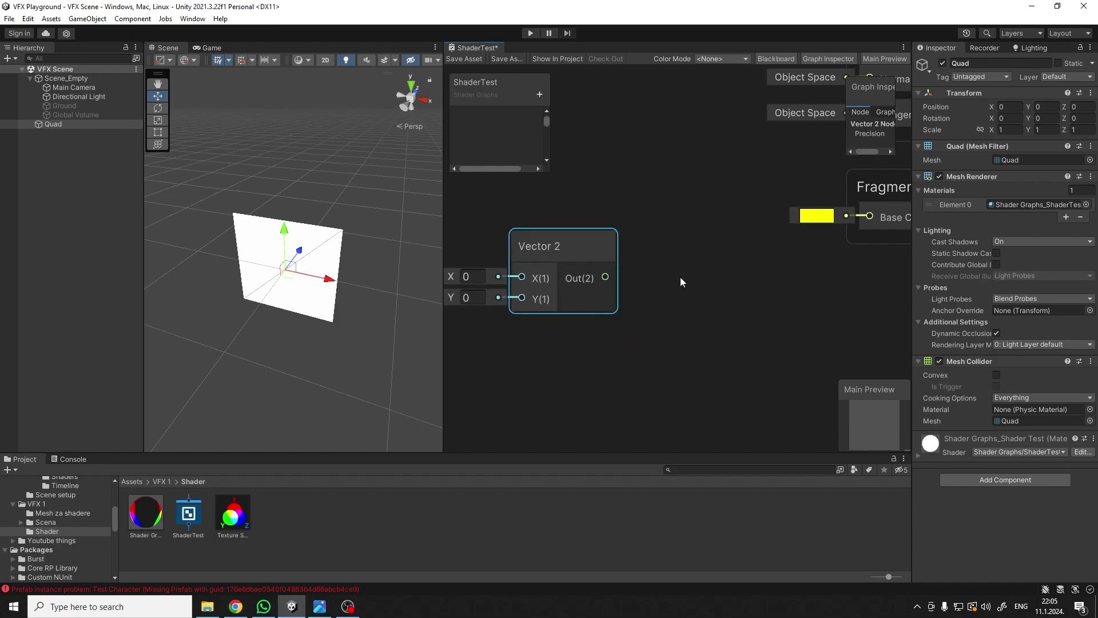
Step: Set both the X and Y inputs of the Vector 2 node to 1
{"action": "middle_click_drag", "start_coordinate": [681, 278], "coordinate": [708, 269]}
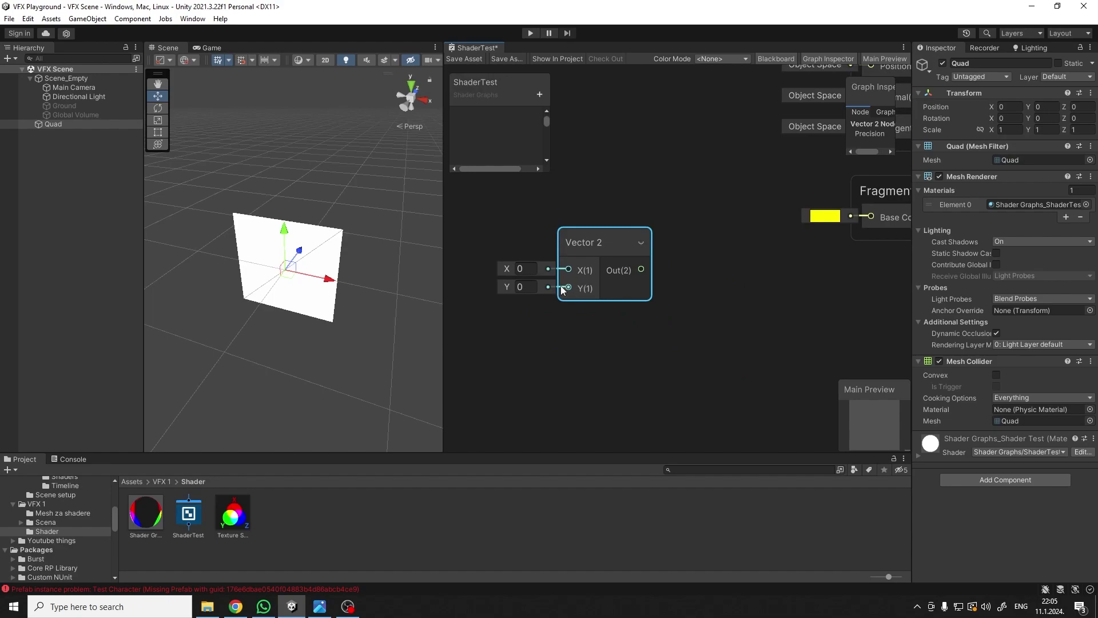
{"action": "type", "text": "1"}
{"action": "key", "text": "Tab"}
{"action": "type", "text": "1"}
Step: Add a Preview node fed by the Vector 2 output and align it beside that node
{"action": "key", "text": "space"}
{"action": "type", "text": "pre"}
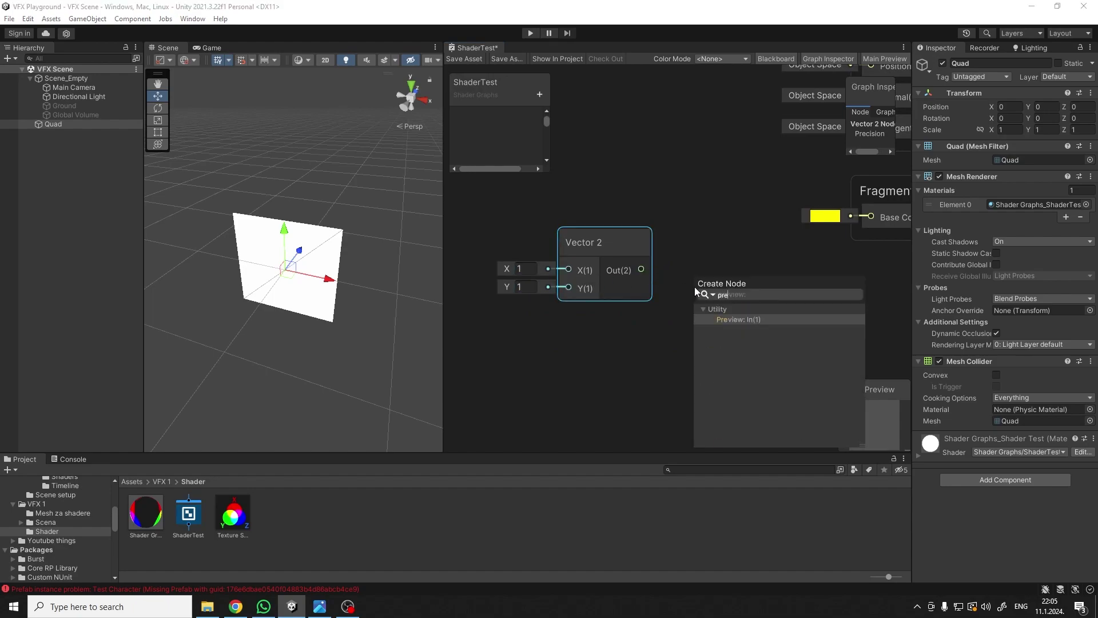
{"action": "key", "text": "Return"}
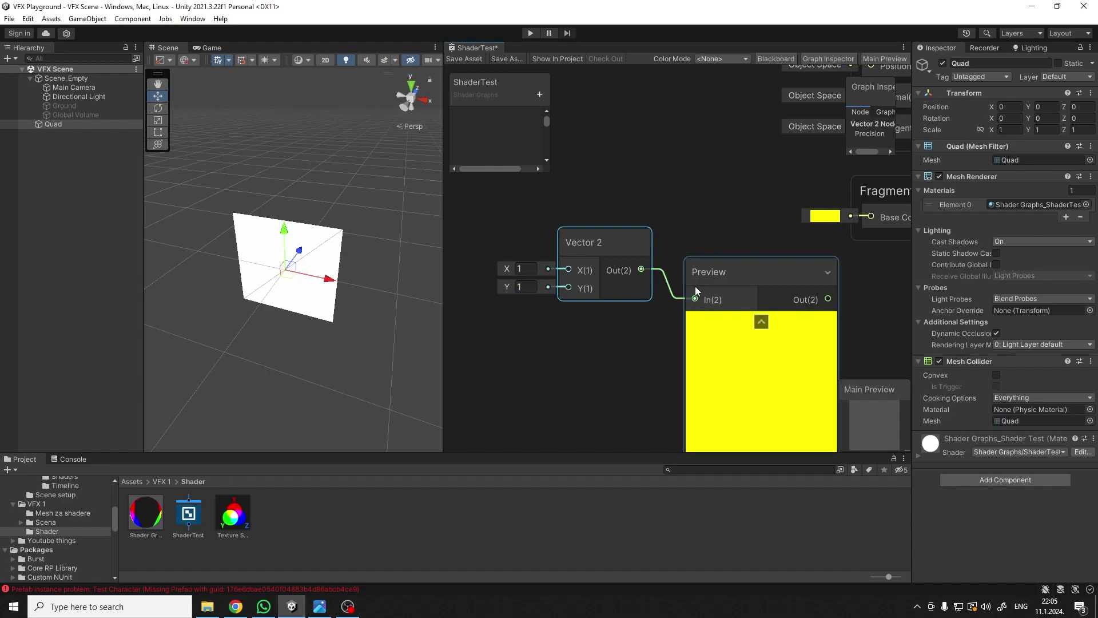
{"action": "scroll", "coordinate": [704, 242], "scroll_direction": "down", "scroll_amount": 2}
{"action": "left_click", "coordinate": [739, 249]}
{"action": "left_click_drag", "start_coordinate": [713, 209], "coordinate": [714, 186]}
{"action": "left_click", "coordinate": [719, 225]}
{"action": "scroll", "coordinate": [657, 313], "scroll_direction": "down", "scroll_amount": 1}
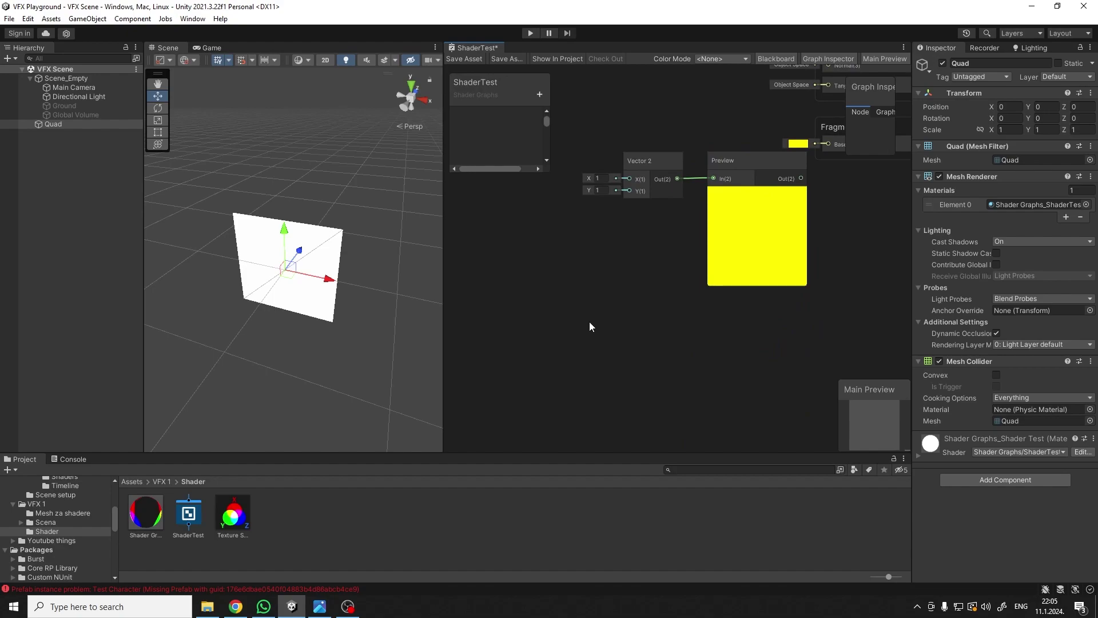
Step: Add a Vector 3 node in the empty area below the Vector 2 node
{"action": "key", "text": "space"}
{"action": "type", "text": "vec"}
{"action": "key", "text": "Down"}
{"action": "key", "text": "Down"}
{"action": "key", "text": "Down"}
{"action": "key", "text": "Down"}
{"action": "key", "text": "Down"}
{"action": "key", "text": "Down"}
{"action": "key", "text": "Up"}
{"action": "key", "text": "Up"}
{"action": "key", "text": "Up"}
{"action": "key", "text": "Up"}
{"action": "key", "text": "Up"}
{"action": "key", "text": "Up"}
{"action": "key", "text": "Down"}
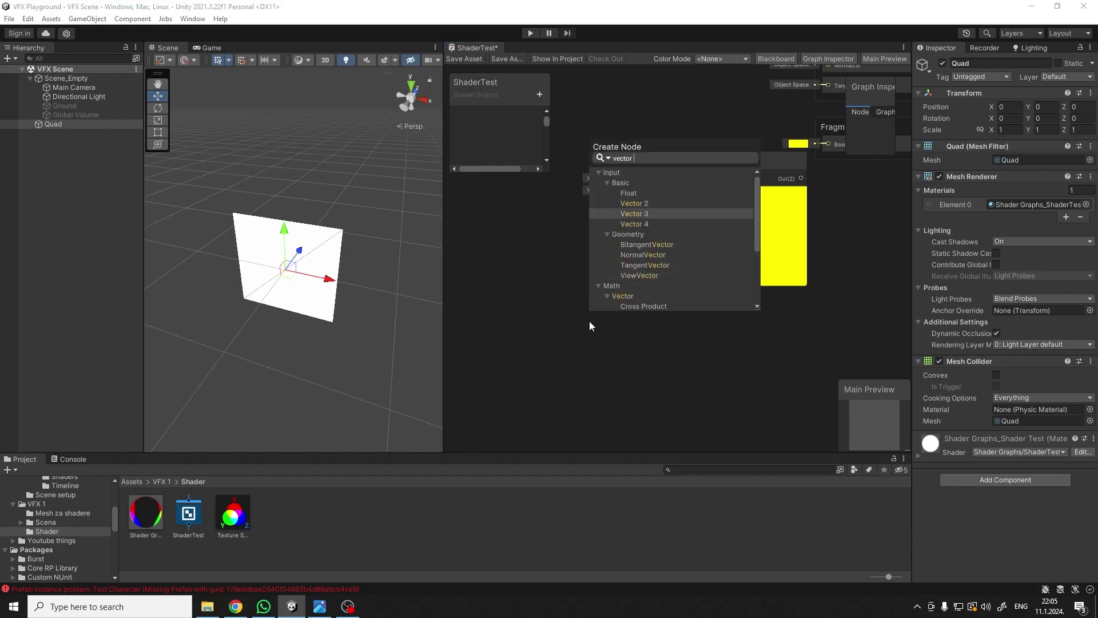
{"action": "key", "text": "Return"}
{"action": "middle_click_drag", "start_coordinate": [661, 345], "coordinate": [622, 304]}
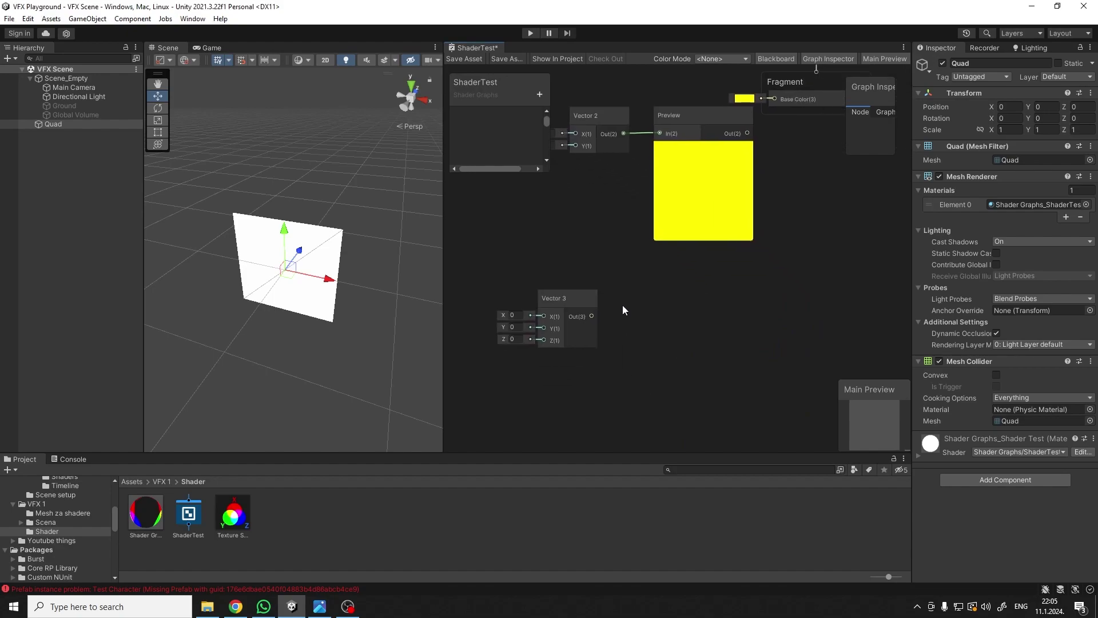
Step: Add a second Preview node connected to the output of the Vector 3 node
{"action": "scroll", "coordinate": [590, 317], "scroll_direction": "up", "scroll_amount": 1}
{"action": "key", "text": "space"}
{"action": "type", "text": "prev"}
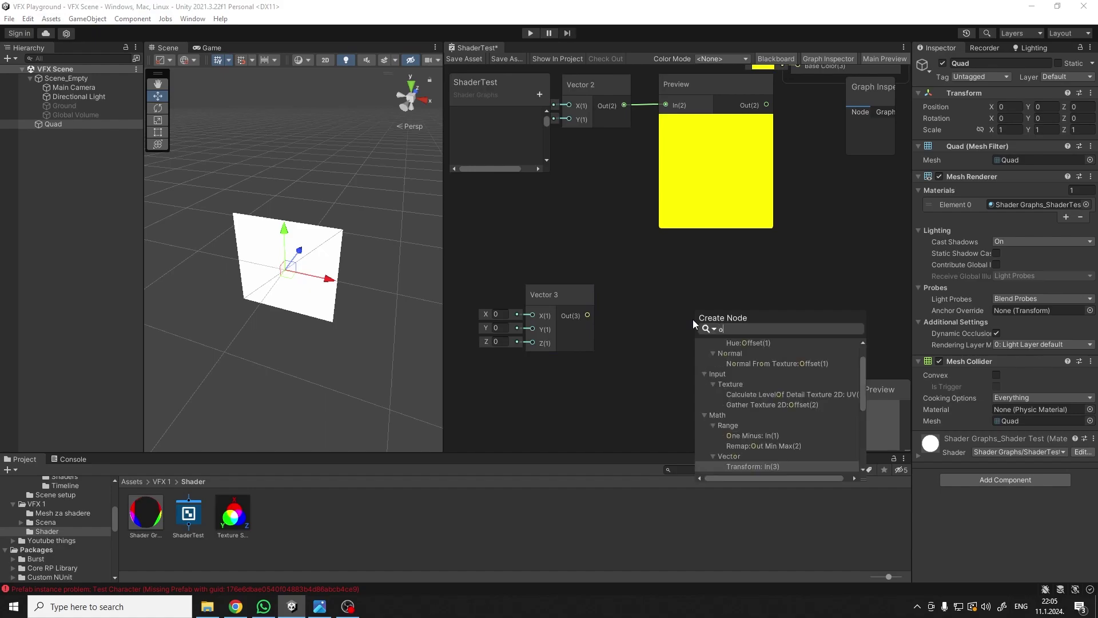
{"action": "key", "text": "Return"}
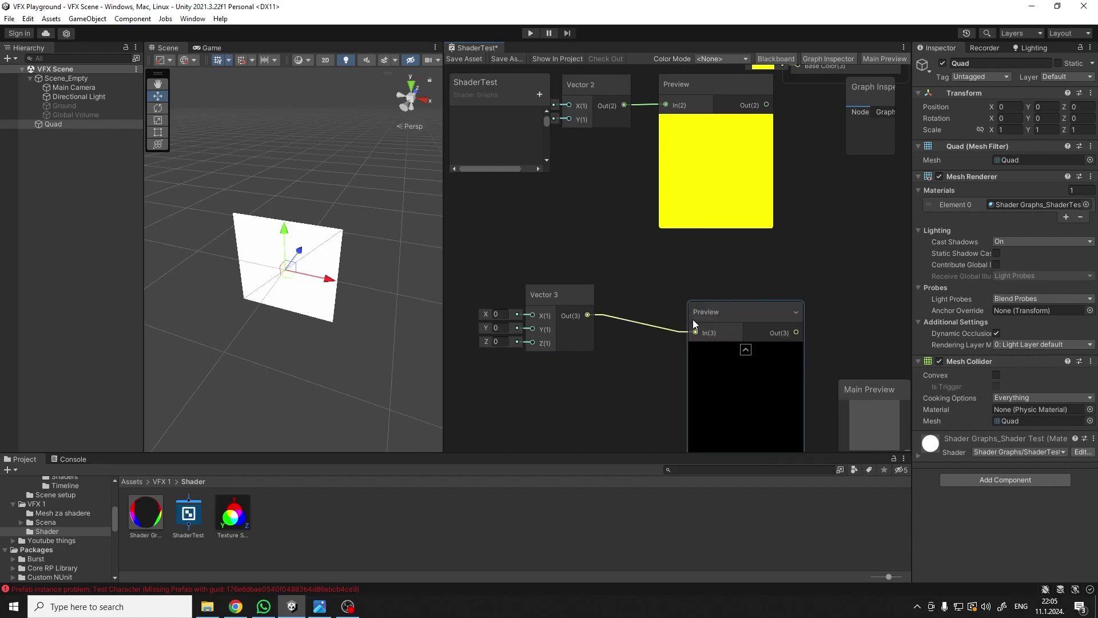
Step: Set the X and Y inputs of the Vector 3 node to 1
{"action": "middle_click_drag", "start_coordinate": [519, 317], "coordinate": [540, 235]}
{"action": "left_click", "coordinate": [517, 233]}
{"action": "type", "text": "1"}
{"action": "key", "text": "Tab"}
{"action": "type", "text": "1"}
{"action": "key", "text": "Return"}
{"action": "scroll", "coordinate": [588, 307], "scroll_direction": "down", "scroll_amount": 2}
{"action": "middle_click_drag", "start_coordinate": [588, 308], "coordinate": [657, 300]}
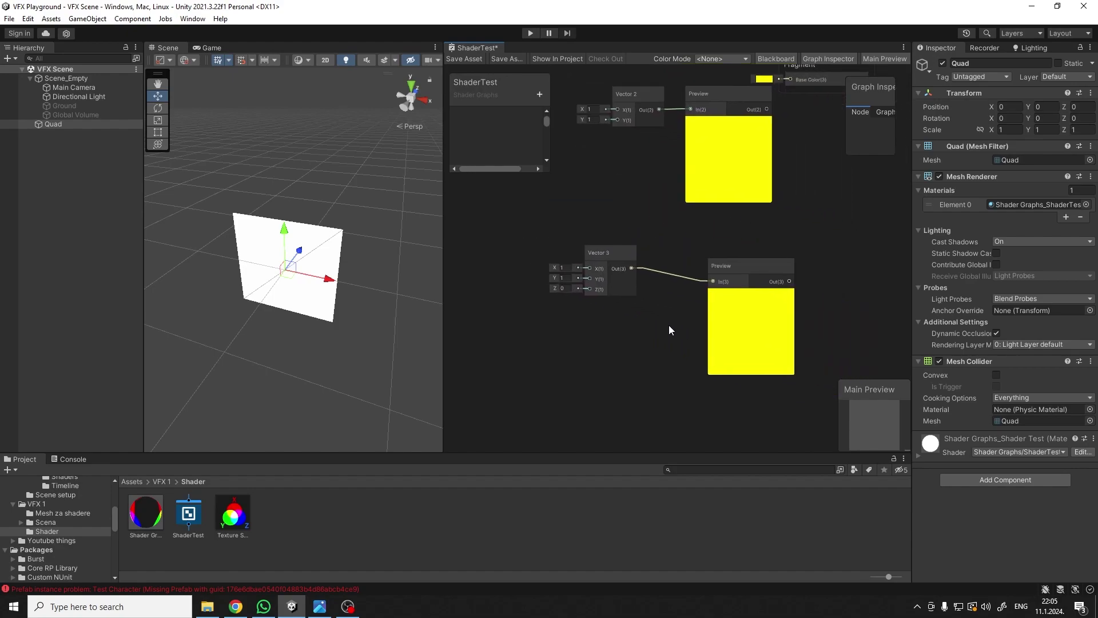
{"action": "scroll", "coordinate": [670, 324], "scroll_direction": "up", "scroll_amount": 2}
{"action": "scroll", "coordinate": [625, 328], "scroll_direction": "up", "scroll_amount": 1}
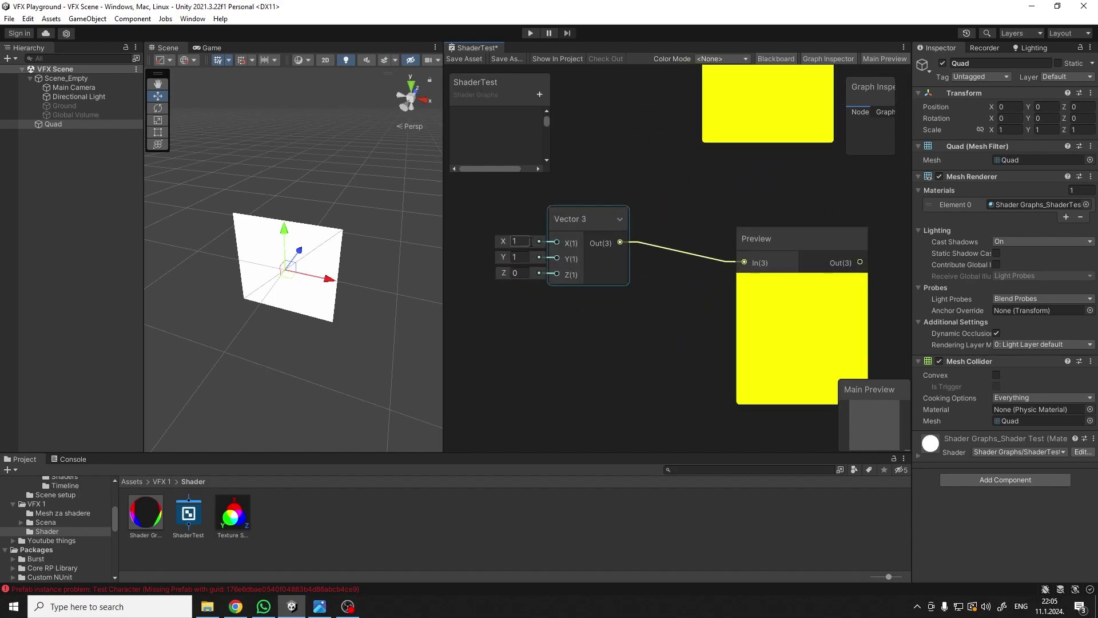
Step: Set the blue channel of the Fragment Base Color to 1 to make it white
{"action": "scroll", "coordinate": [635, 223], "scroll_direction": "down", "scroll_amount": 3}
{"action": "middle_click_drag", "start_coordinate": [666, 204], "coordinate": [601, 274]}
{"action": "scroll", "coordinate": [738, 149], "scroll_direction": "up", "scroll_amount": 3}
{"action": "middle_click_drag", "start_coordinate": [741, 151], "coordinate": [782, 190]}
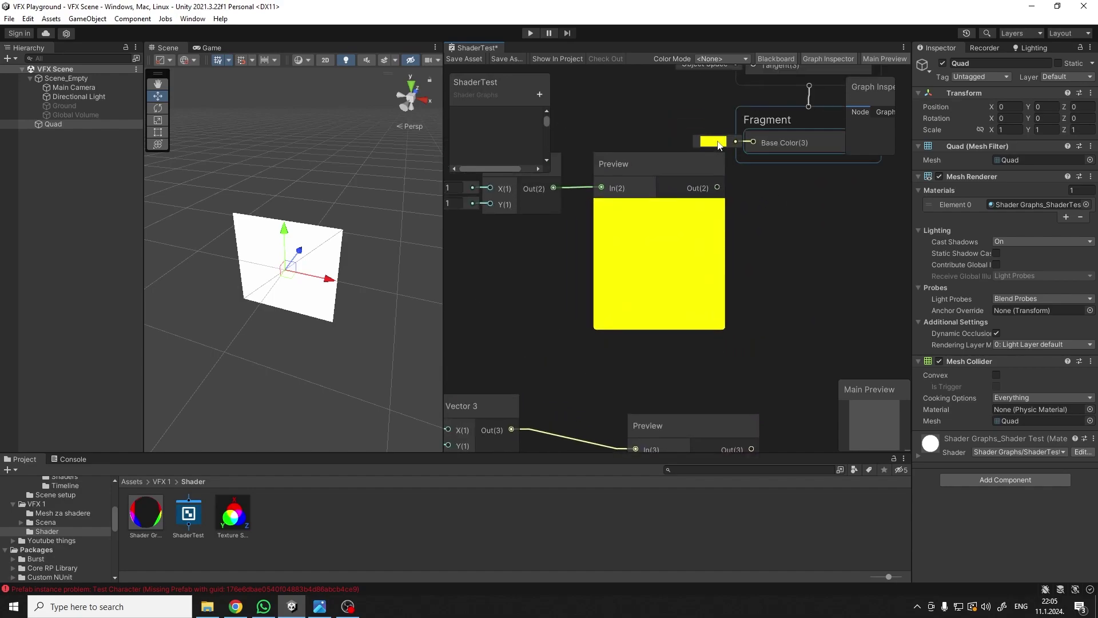
{"action": "left_click", "coordinate": [708, 140]}
{"action": "left_click", "coordinate": [829, 354]}
{"action": "type", "text": "1"}
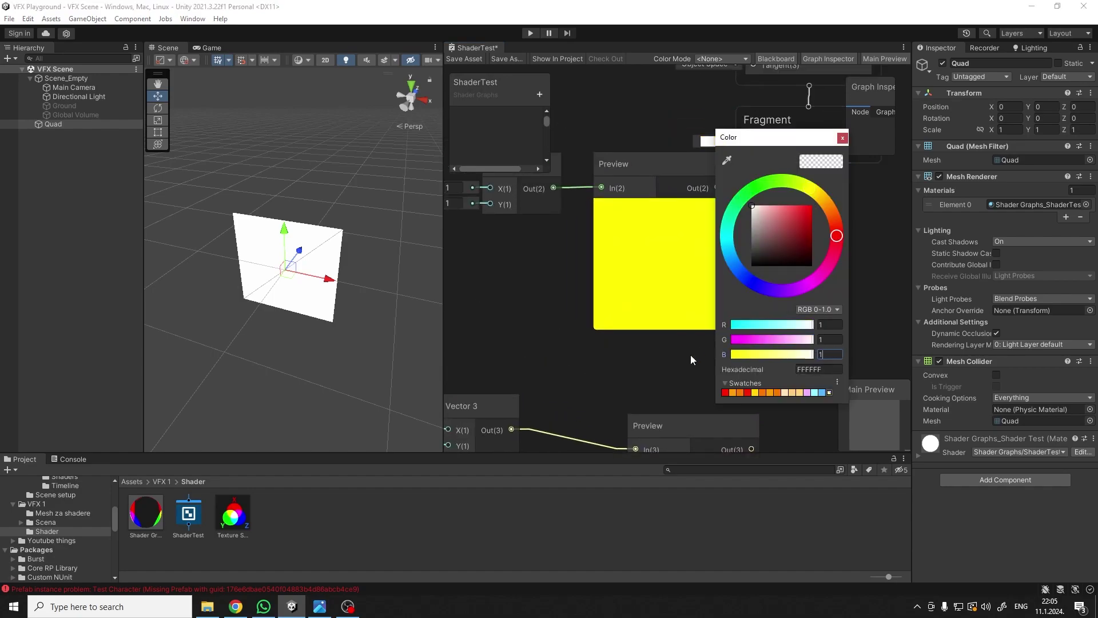
{"action": "left_click", "coordinate": [644, 373]}
Step: Set the Z input of the Vector 3 node to 1
{"action": "scroll", "coordinate": [644, 373], "scroll_direction": "down", "scroll_amount": 3}
{"action": "middle_click_drag", "start_coordinate": [652, 359], "coordinate": [752, 257]}
{"action": "scroll", "coordinate": [563, 364], "scroll_direction": "up", "scroll_amount": 2}
{"action": "left_click", "coordinate": [609, 314]}
{"action": "type", "text": "1"}
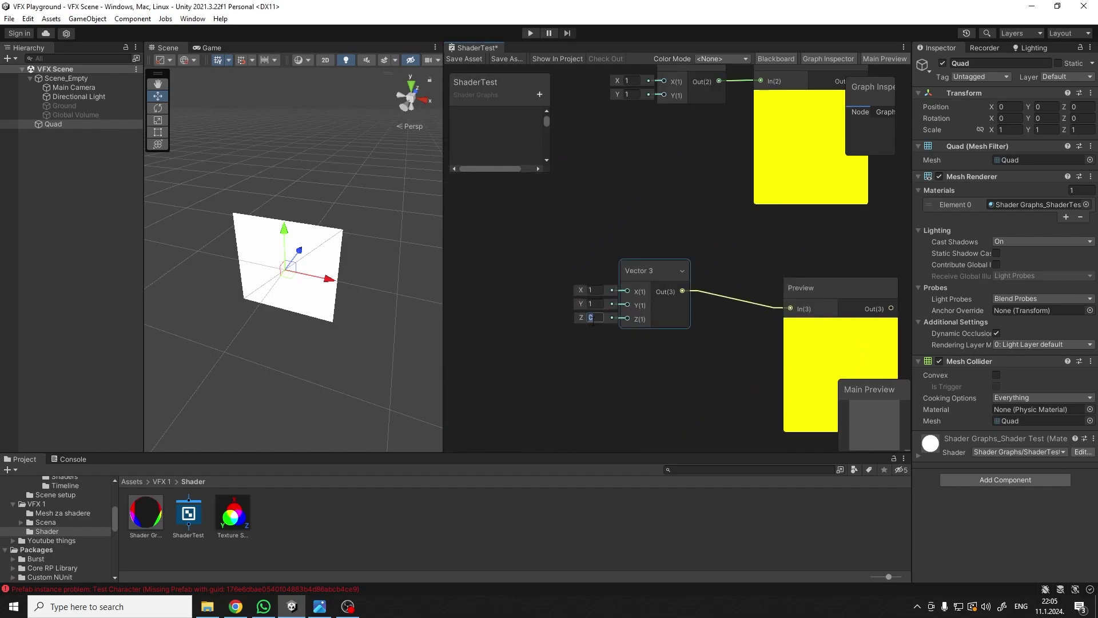
{"action": "key", "text": "Return"}
{"action": "scroll", "coordinate": [624, 355], "scroll_direction": "down", "scroll_amount": 2}
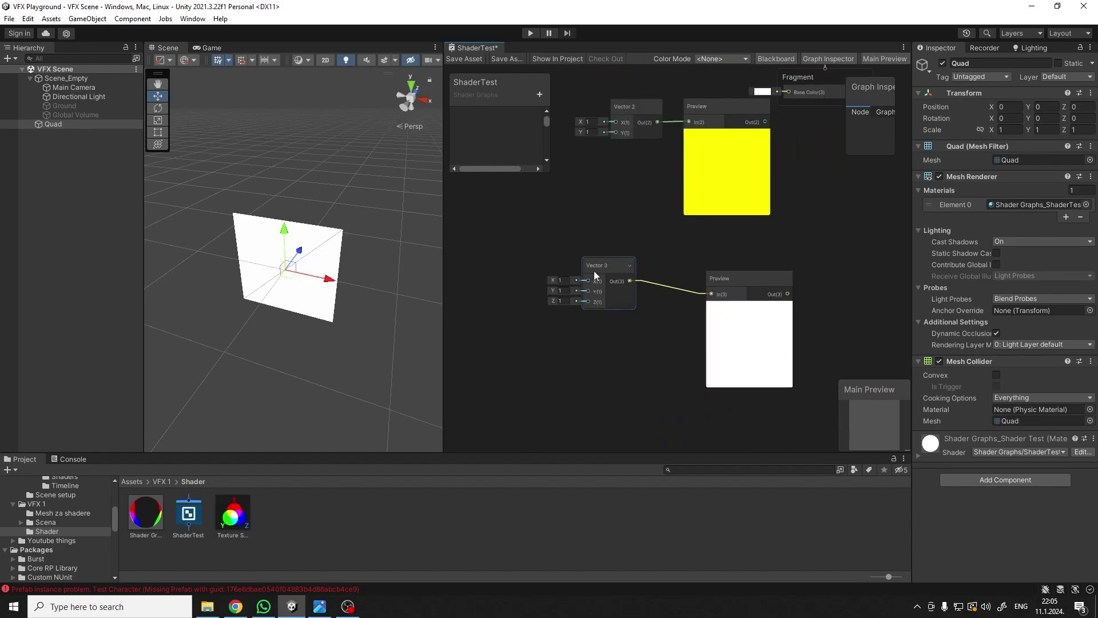
Step: Add a Float node and place it to the left between the Vector 2 and Vector 3 nodes
{"action": "middle_click_drag", "start_coordinate": [558, 207], "coordinate": [683, 265]}
{"action": "scroll", "coordinate": [683, 266], "scroll_direction": "up", "scroll_amount": 2}
{"action": "key", "text": "space"}
{"action": "type", "text": "vector"}
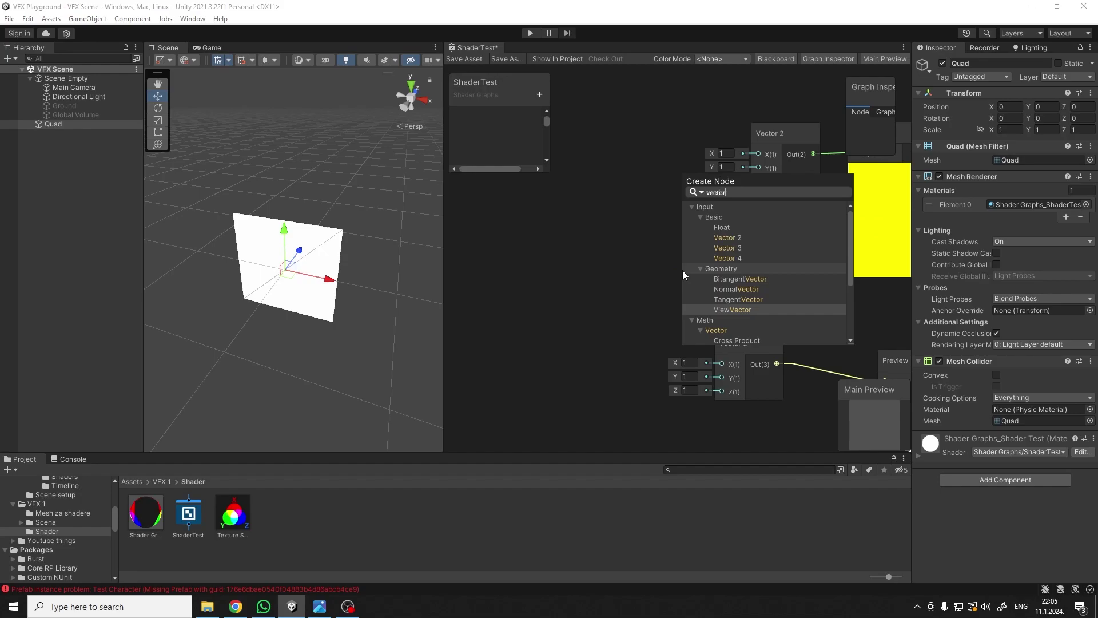
{"action": "left_click", "coordinate": [723, 227]}
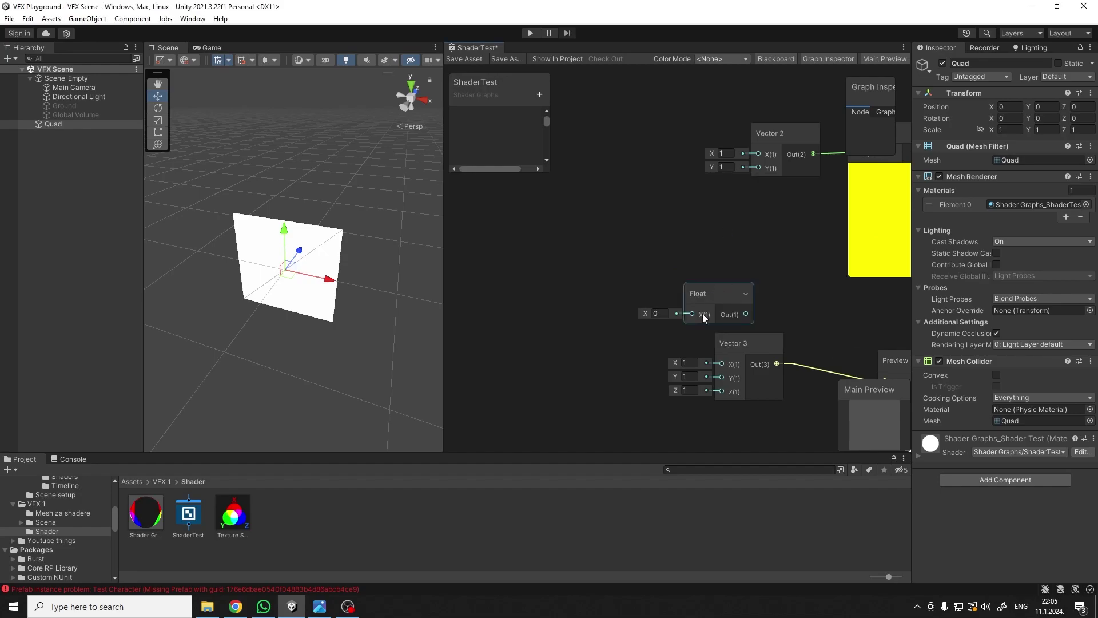
{"action": "left_click_drag", "start_coordinate": [702, 309], "coordinate": [613, 256]}
Step: Add a Preview node fed by the Float node's output, collapse its image and move the Float node slightly left
{"action": "scroll", "coordinate": [613, 256], "scroll_direction": "down", "scroll_amount": 2}
{"action": "key", "text": "space"}
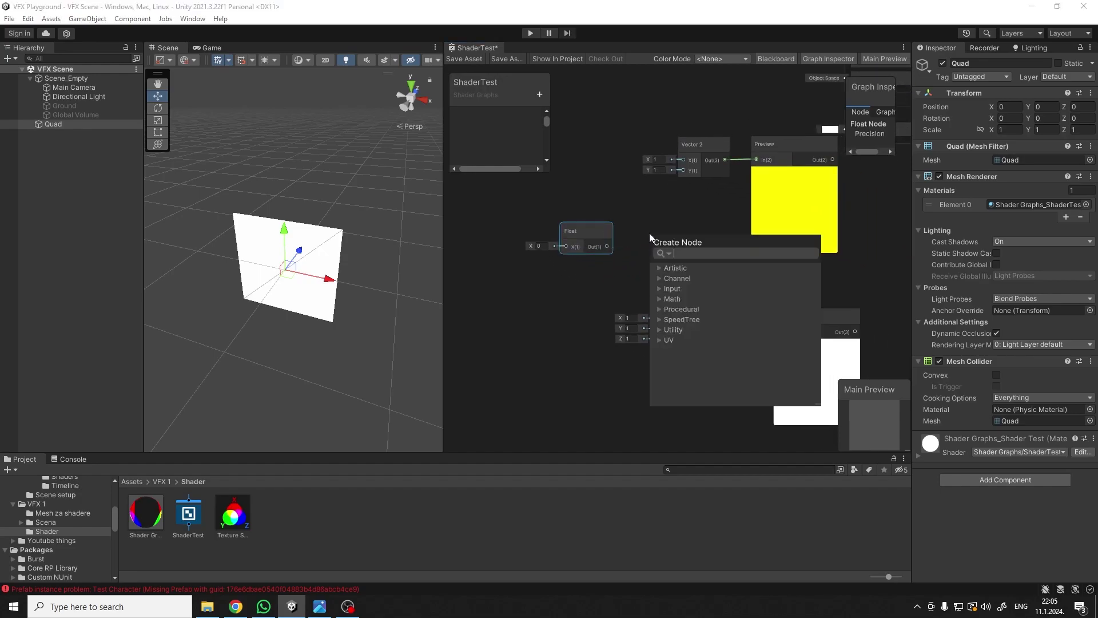
{"action": "type", "text": "previ"}
{"action": "key", "text": "Return"}
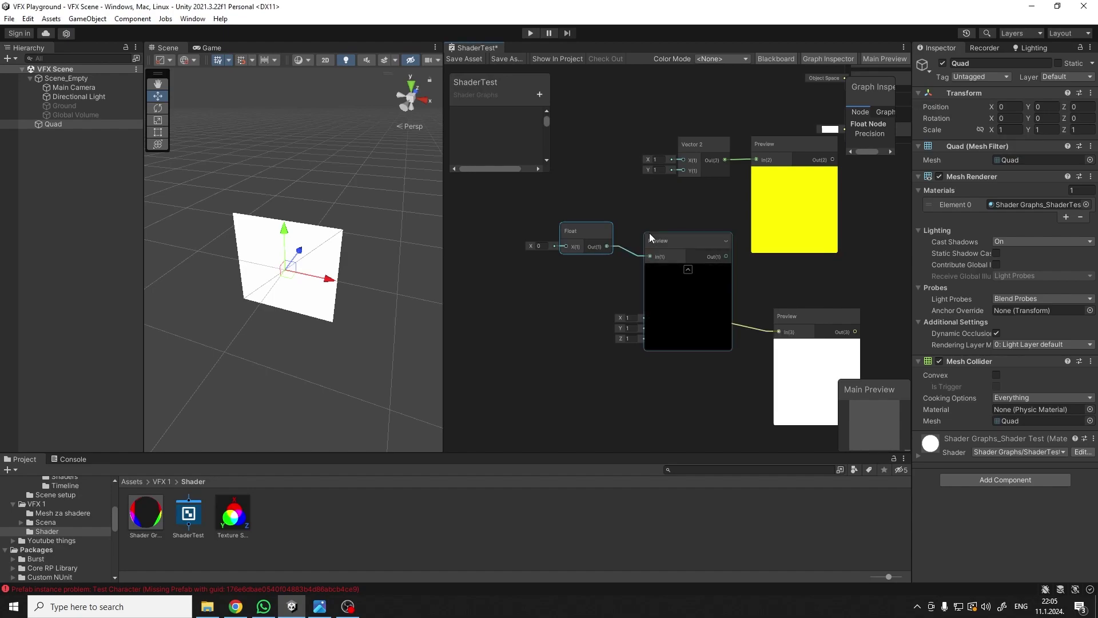
{"action": "left_click", "coordinate": [684, 271]}
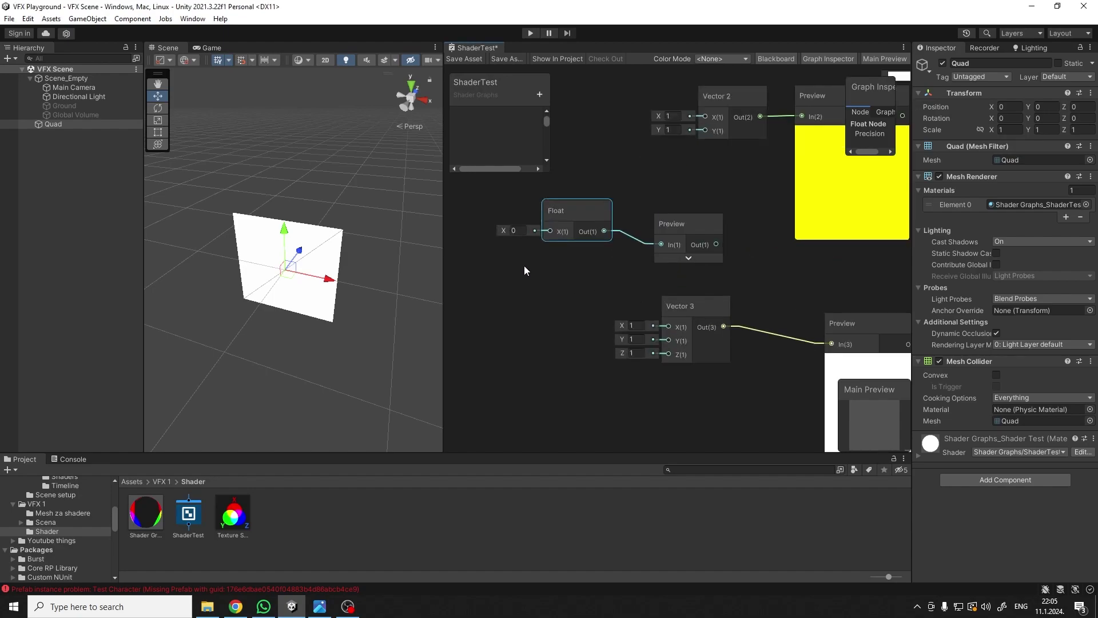
{"action": "scroll", "coordinate": [584, 275], "scroll_direction": "up", "scroll_amount": 3}
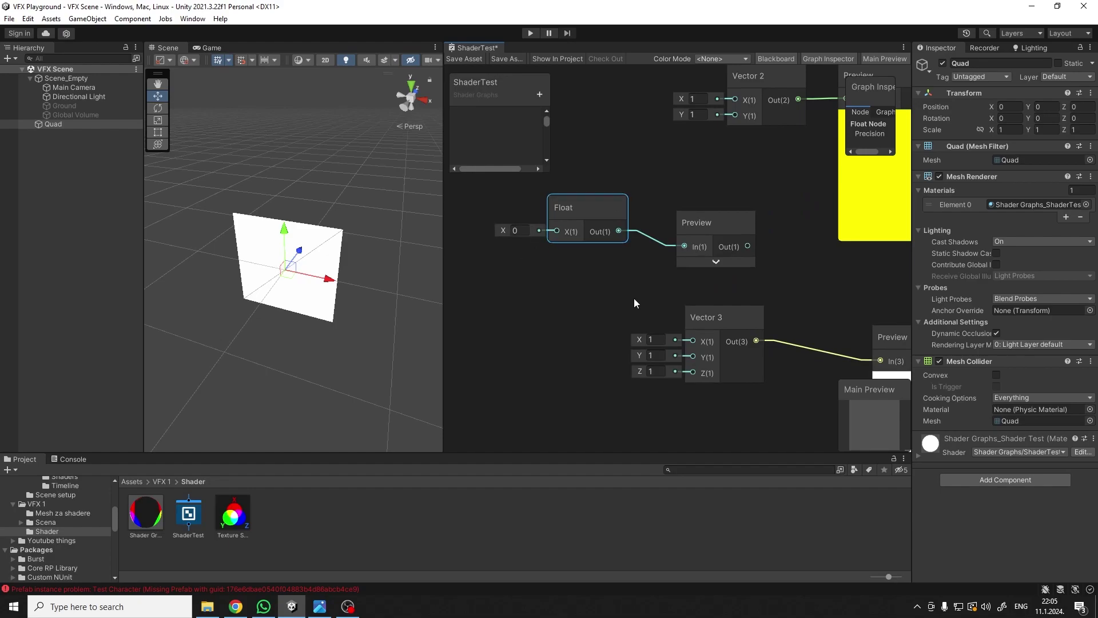
{"action": "left_click_drag", "start_coordinate": [590, 215], "coordinate": [571, 215]}
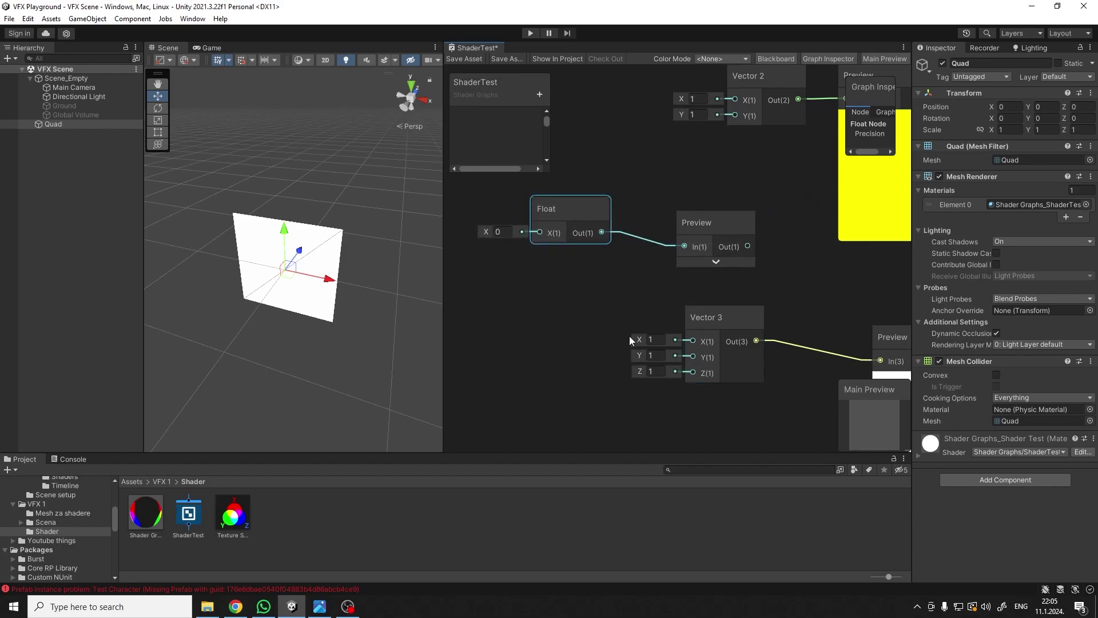
{"action": "left_click", "coordinate": [660, 268]}
Step: Expand the Float node's Preview image, move that Preview up and set the Float's X input to 1
{"action": "left_click", "coordinate": [716, 261]}
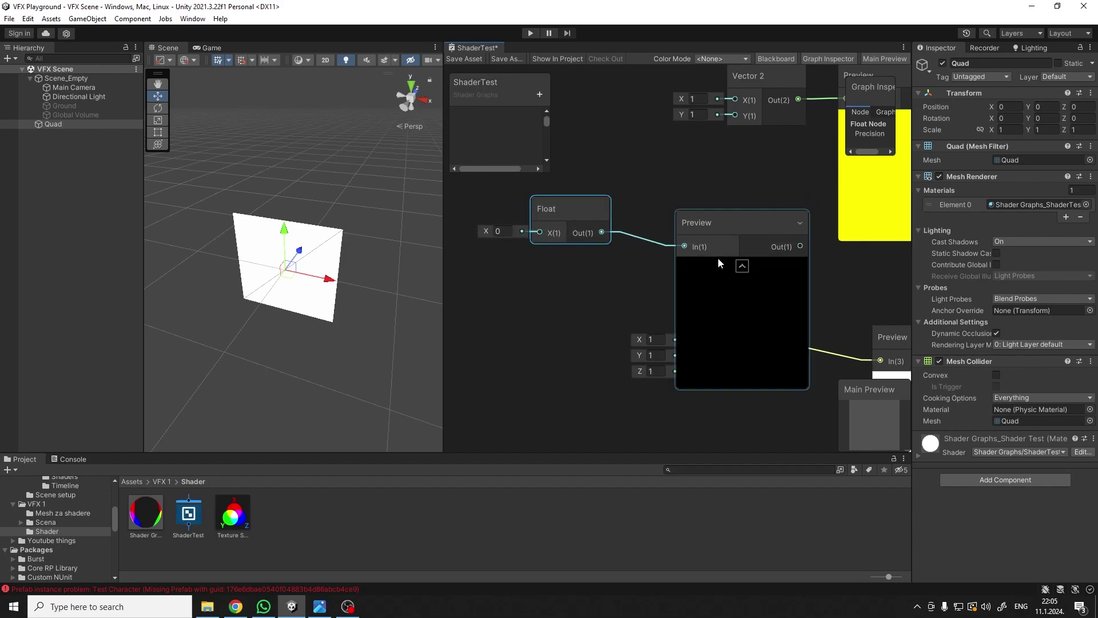
{"action": "left_click_drag", "start_coordinate": [712, 235], "coordinate": [709, 182]}
{"action": "left_click", "coordinate": [503, 232]}
{"action": "type", "text": "1"}
{"action": "scroll", "coordinate": [768, 277], "scroll_direction": "down", "scroll_amount": 3}
{"action": "middle_click_drag", "start_coordinate": [772, 297], "coordinate": [604, 243]}
{"action": "middle_click_drag", "start_coordinate": [660, 280], "coordinate": [743, 312]}
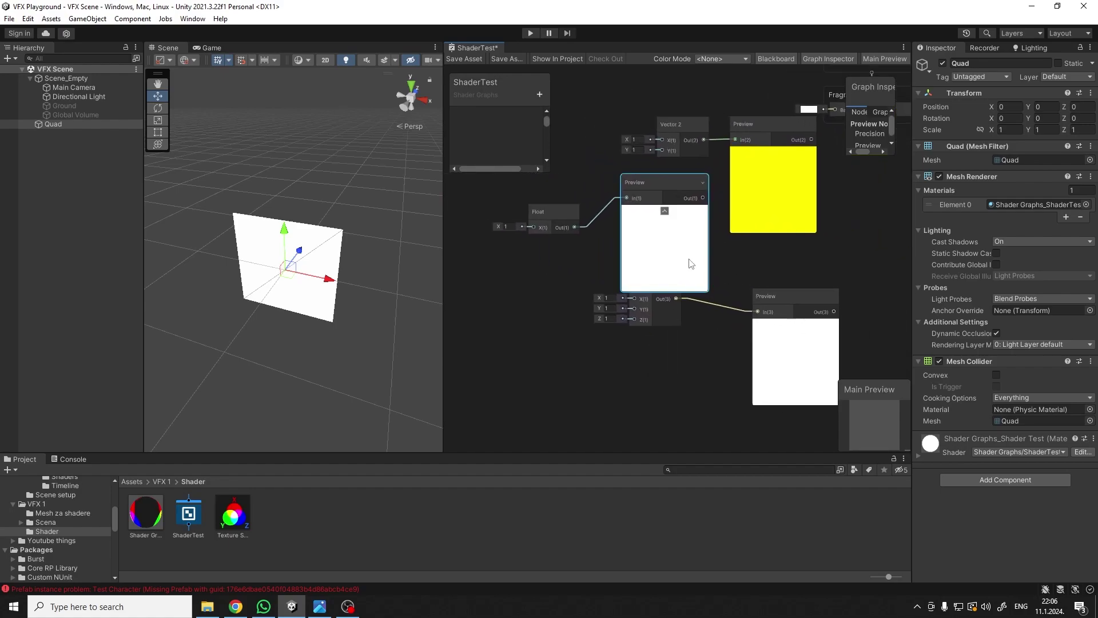
Step: Collapse the Float's Preview image and move the Float node closer to it
{"action": "left_click", "coordinate": [664, 209]}
{"action": "scroll", "coordinate": [595, 212], "scroll_direction": "up", "scroll_amount": 2}
{"action": "left_click", "coordinate": [548, 212]}
{"action": "left_click_drag", "start_coordinate": [547, 211], "coordinate": [571, 215]}
{"action": "left_click", "coordinate": [585, 304]}
Step: Add a Vector 4 node below the Vector 3 node
{"action": "middle_click_drag", "start_coordinate": [603, 358], "coordinate": [609, 273]}
{"action": "key", "text": "space"}
{"action": "type", "text": "vector"}
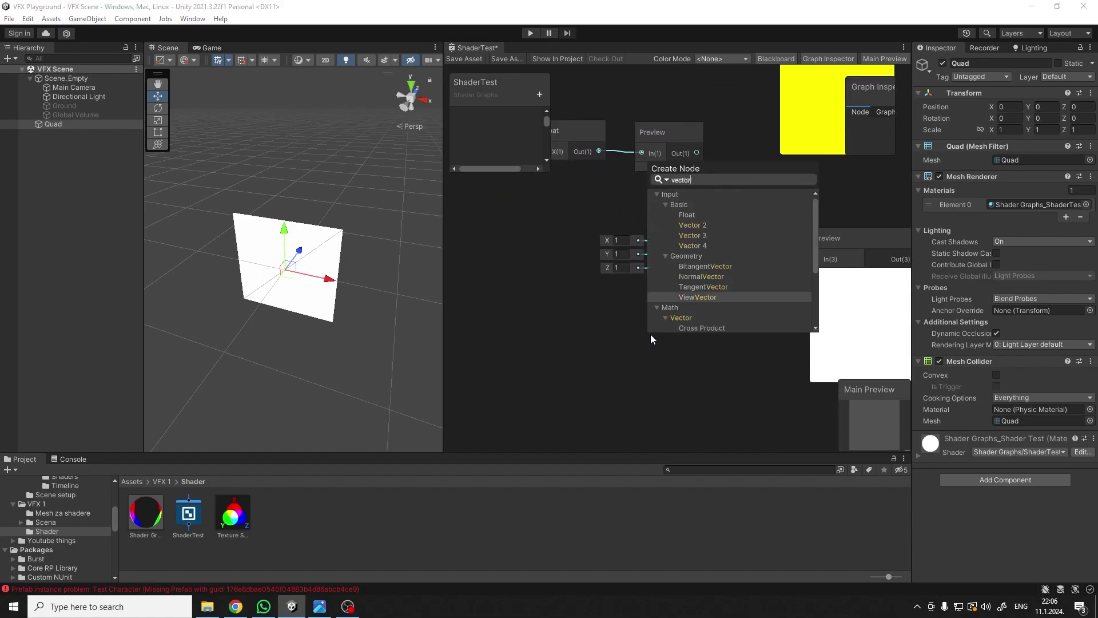
{"action": "left_click", "coordinate": [692, 246]}
{"action": "middle_click_drag", "start_coordinate": [645, 438], "coordinate": [620, 369]}
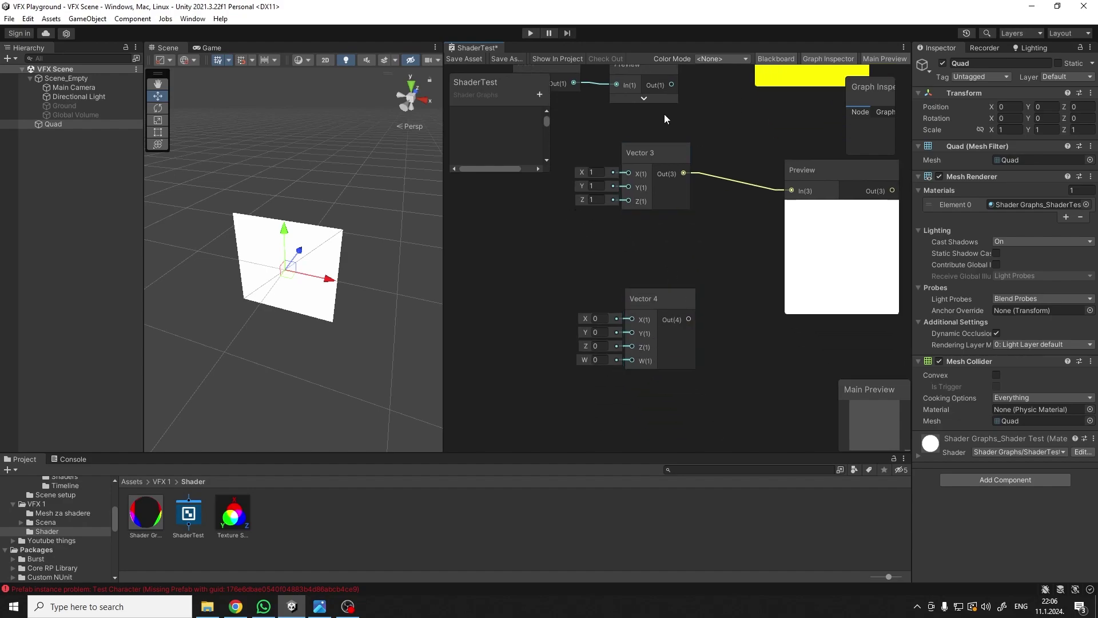
Step: Set the X, Y and Z inputs of the Vector 4 node to 1
{"action": "middle_click_drag", "start_coordinate": [662, 316], "coordinate": [680, 305]}
{"action": "left_click", "coordinate": [617, 308]}
{"action": "type", "text": "1"}
{"action": "left_click", "coordinate": [617, 322]}
{"action": "type", "text": "1"}
{"action": "left_click", "coordinate": [614, 337]}
Step: Move the Vector 4 node left and add a Preview node connected to its output
{"action": "left_click_drag", "start_coordinate": [663, 292], "coordinate": [574, 285]}
{"action": "key", "text": "space"}
{"action": "type", "text": "preview"}
{"action": "key", "text": "Return"}
{"action": "left_click", "coordinate": [602, 290]}
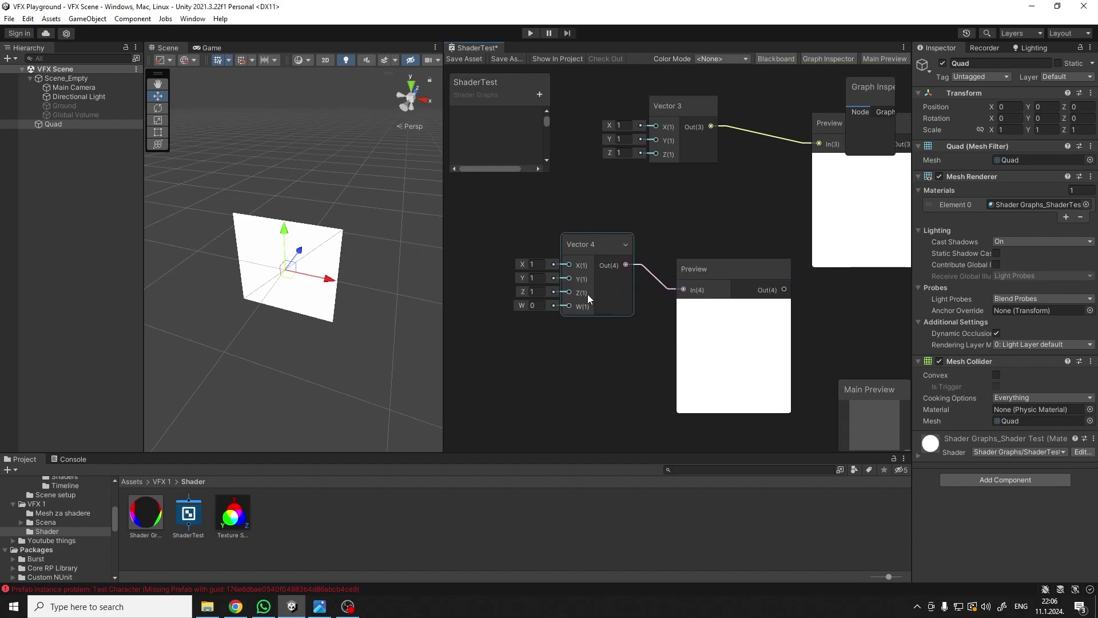
{"action": "left_click", "coordinate": [536, 305]}
Step: Delete the Vector 4 node and its Preview node
{"action": "left_click", "coordinate": [616, 252]}
{"action": "key", "text": "Delete"}
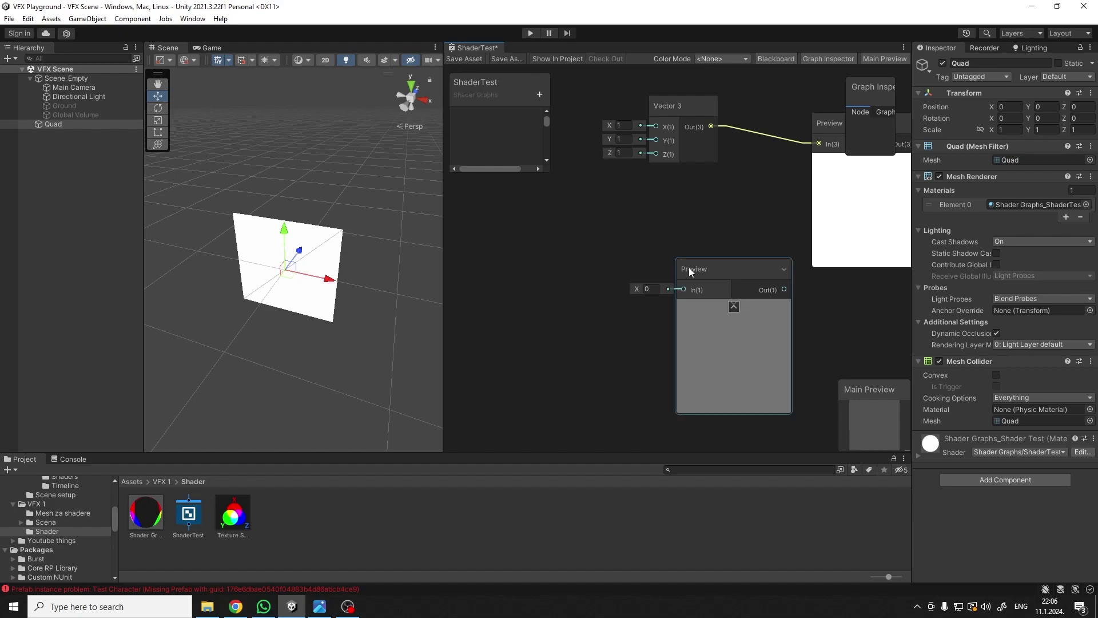
{"action": "left_click", "coordinate": [689, 266]}
{"action": "scroll", "coordinate": [712, 243], "scroll_direction": "down", "scroll_amount": 2}
{"action": "key", "text": "Delete"}
Step: Set the Z input of the Vector 3 node to 0
{"action": "scroll", "coordinate": [707, 227], "scroll_direction": "up", "scroll_amount": 2}
{"action": "left_click", "coordinate": [602, 279]}
{"action": "type", "text": "0"}
{"action": "middle_click_drag", "start_coordinate": [762, 230], "coordinate": [751, 315]}
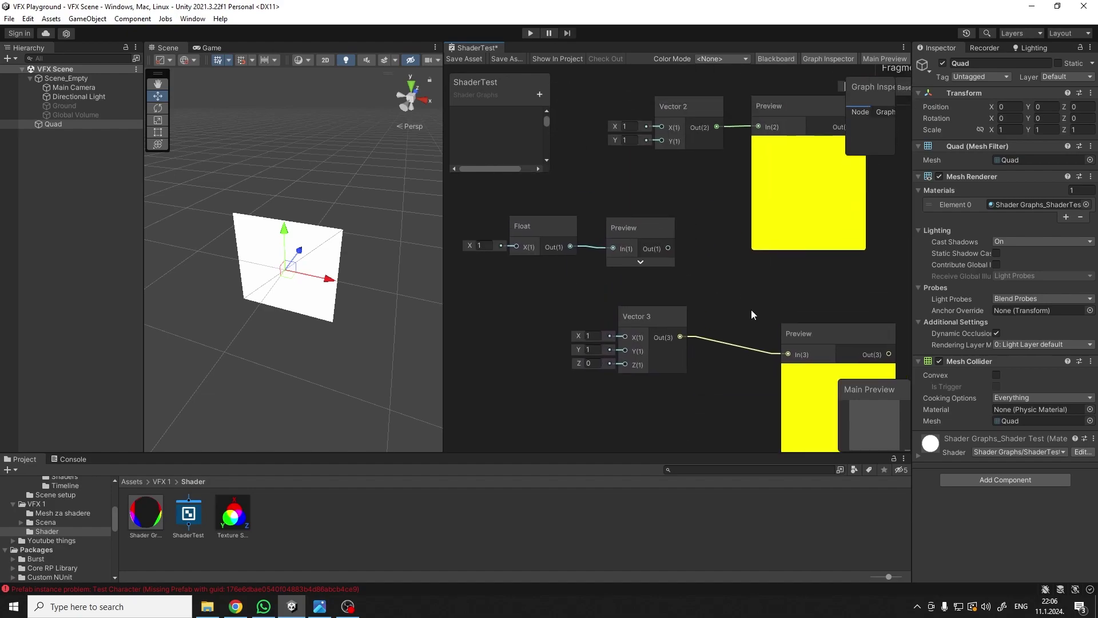
Step: Delete the Vector 3 node's Preview and connect the Vector 3 output to the Preview used by Vector 2
{"action": "scroll", "coordinate": [709, 215], "scroll_direction": "down", "scroll_amount": 1}
{"action": "left_click_drag", "start_coordinate": [775, 130], "coordinate": [826, 136]}
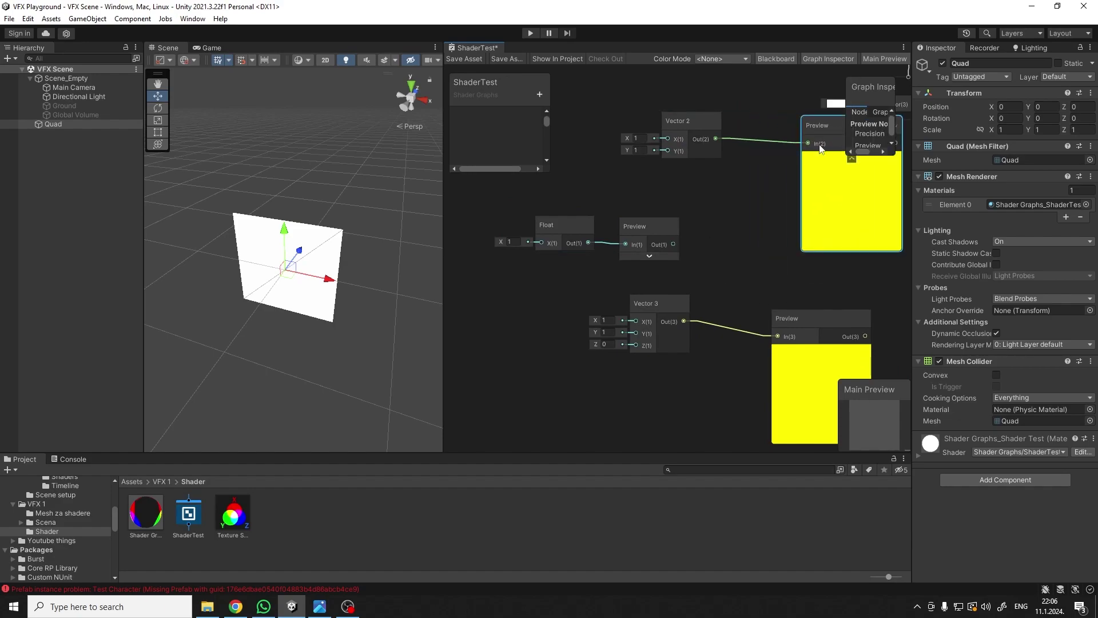
{"action": "middle_click_drag", "start_coordinate": [782, 246], "coordinate": [692, 308]}
{"action": "left_click", "coordinate": [737, 389]}
{"action": "key", "text": "Delete"}
{"action": "left_click_drag", "start_coordinate": [593, 381], "coordinate": [775, 272]}
Step: Insert an Add node with Vector 2 feeding input A, Vector 3 feeding input B, and its output going to the Preview
{"action": "key", "text": "space"}
{"action": "type", "text": "add"}
{"action": "key", "text": "Return"}
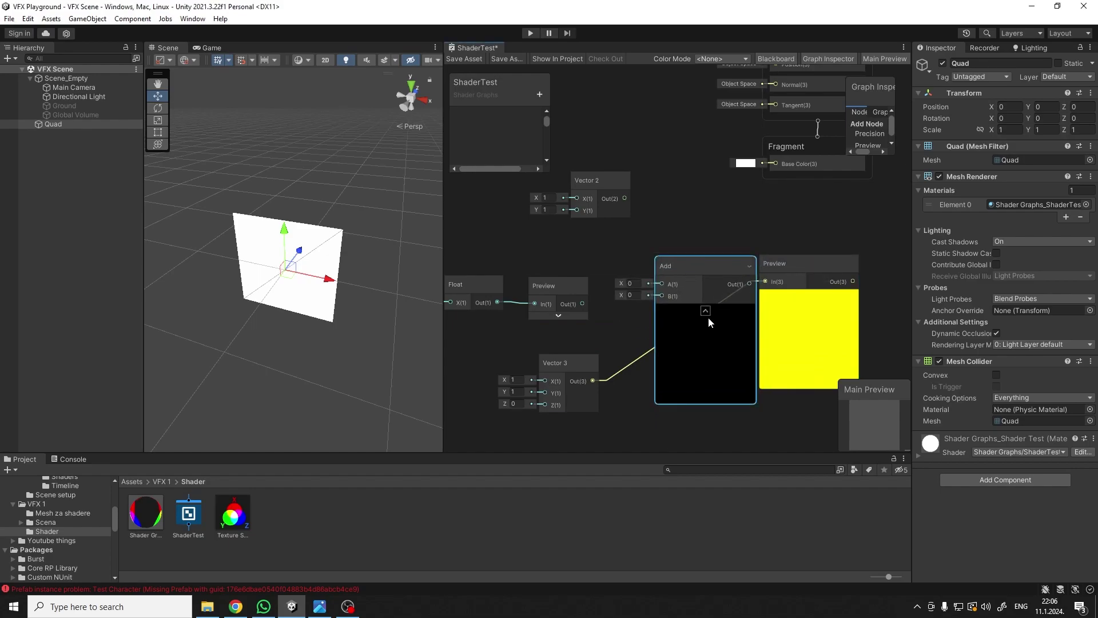
{"action": "left_click_drag", "start_coordinate": [593, 380], "coordinate": [663, 297]}
{"action": "left_click_drag", "start_coordinate": [624, 198], "coordinate": [641, 253]}
{"action": "left_click_drag", "start_coordinate": [731, 273], "coordinate": [765, 282]}
Step: Set the X and Y inputs of both the Vector 2 and Vector 3 nodes to 0
{"action": "left_click", "coordinate": [547, 197]}
{"action": "type", "text": "0"}
{"action": "left_click", "coordinate": [550, 210]}
{"action": "type", "text": "0"}
{"action": "left_click", "coordinate": [513, 379]}
{"action": "type", "text": "0"}
{"action": "left_click", "coordinate": [513, 392]}
{"action": "type", "text": "0"}
{"action": "left_click", "coordinate": [605, 360]}
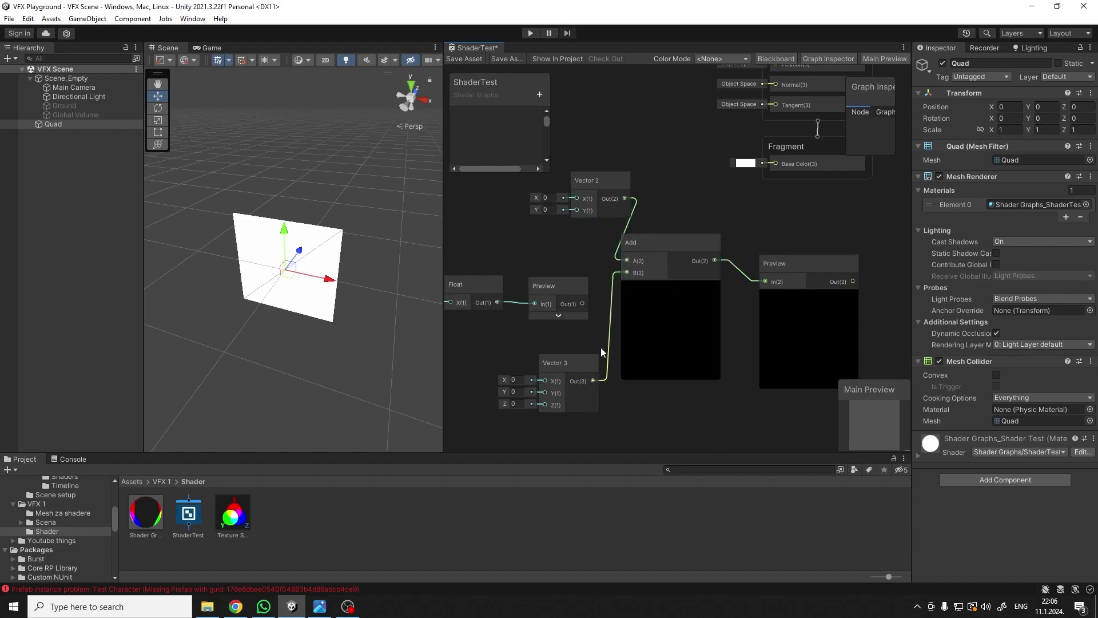
Step: Set the X inputs of the Vector 2 and Vector 3 nodes to 0.5
{"action": "scroll", "coordinate": [558, 225], "scroll_direction": "up", "scroll_amount": 1}
{"action": "left_click", "coordinate": [546, 195]}
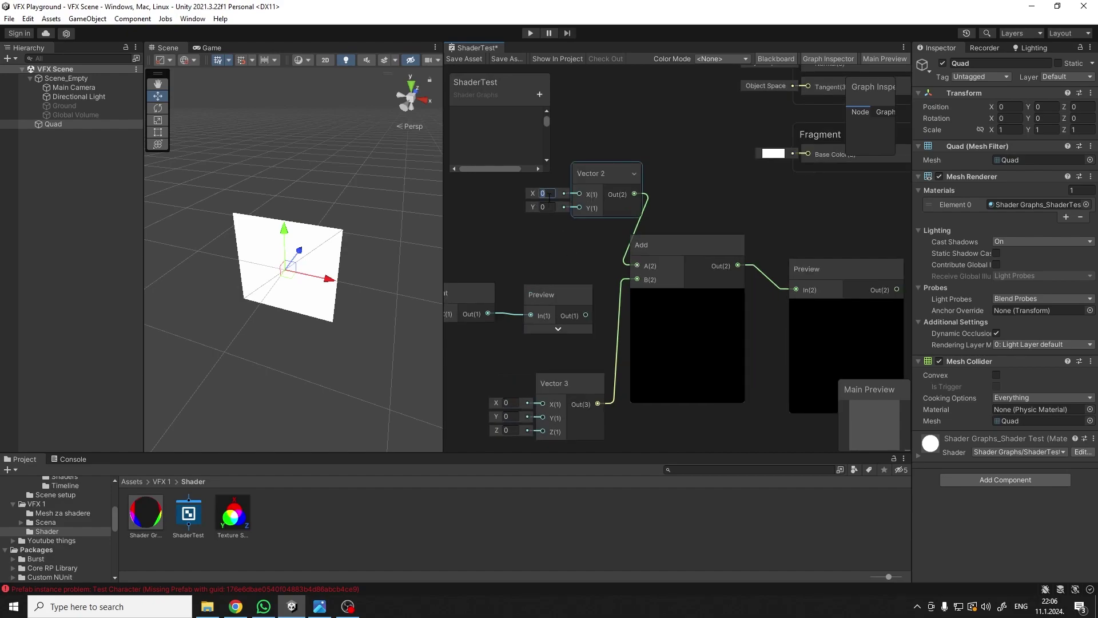
{"action": "type", "text": "0.5"}
{"action": "middle_click_drag", "start_coordinate": [550, 286], "coordinate": [561, 261]}
{"action": "left_click", "coordinate": [519, 377]}
{"action": "type", "text": "0.58"}
{"action": "left_click", "coordinate": [521, 390]}
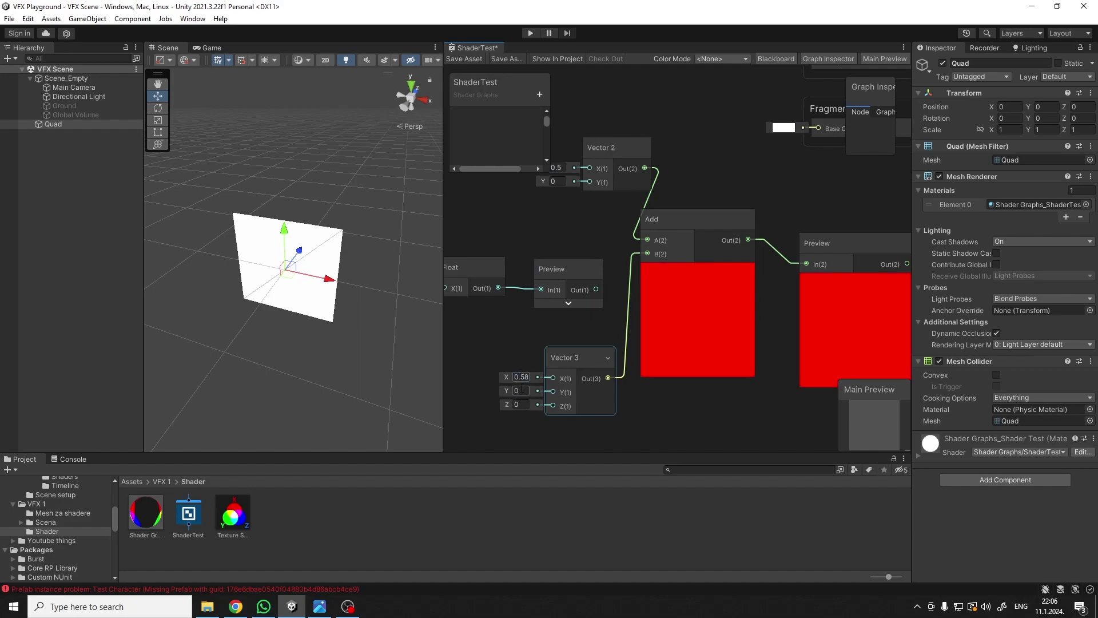
{"action": "left_click", "coordinate": [521, 390]}
{"action": "middle_click_drag", "start_coordinate": [793, 315], "coordinate": [763, 299]}
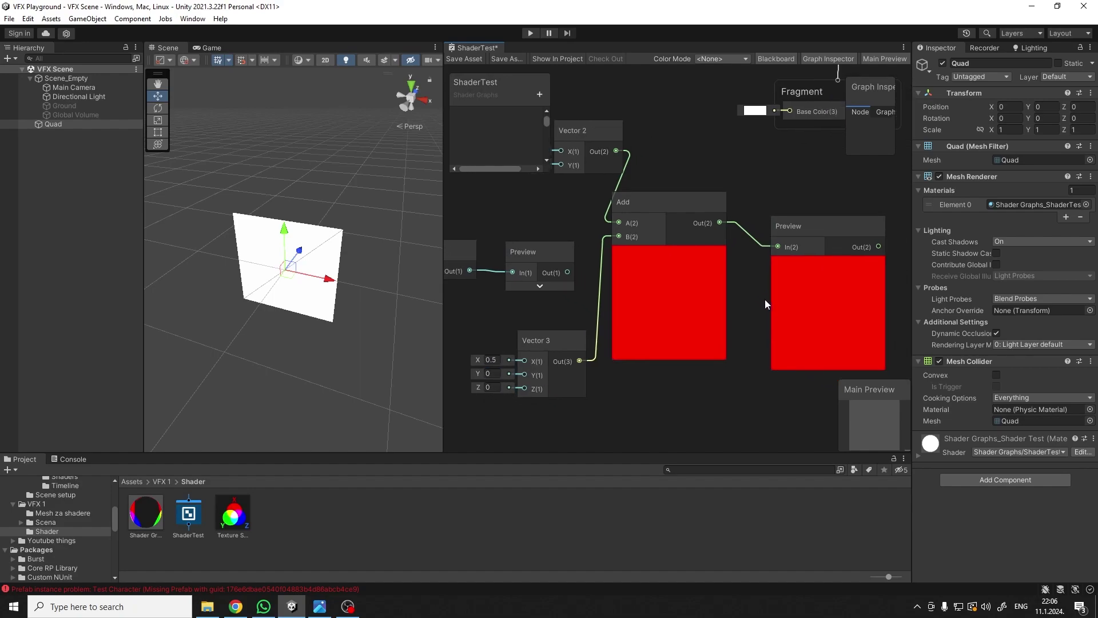
Step: Set the Y inputs of the Vector 2 and Vector 3 nodes to 0.5
{"action": "middle_click_drag", "start_coordinate": [557, 300], "coordinate": [595, 308]}
{"action": "left_click", "coordinate": [565, 172]}
{"action": "type", "text": "0.5"}
{"action": "left_click", "coordinate": [527, 381]}
{"action": "type", "text": "0.5"}
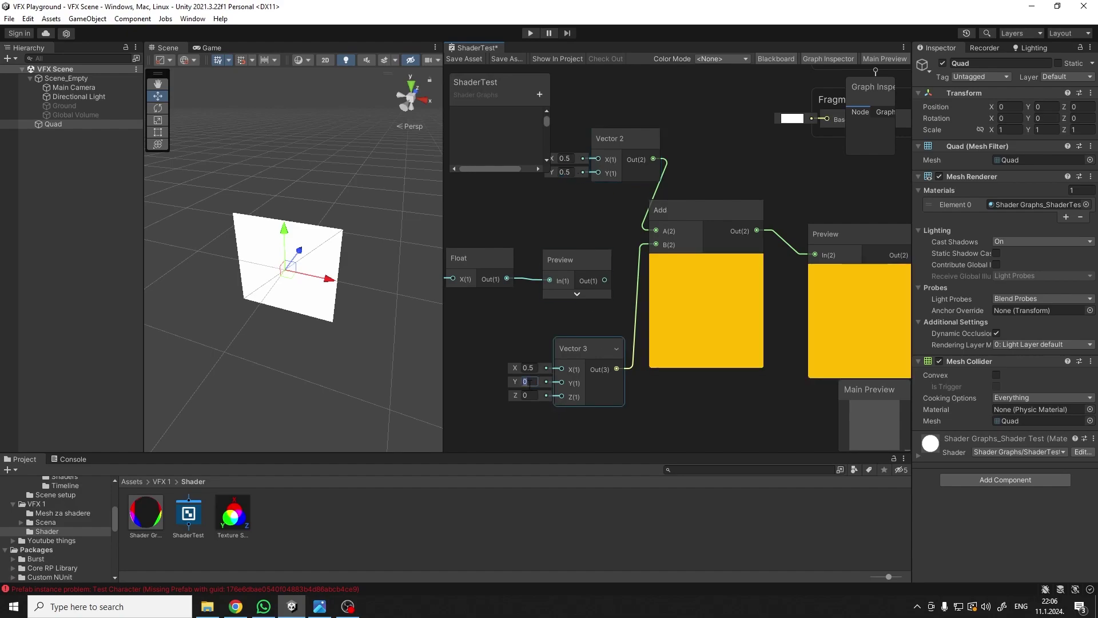
Step: Set the Z input of the Vector 3 node to 0.94 and shift the Vector 2 node slightly
{"action": "left_click_drag", "start_coordinate": [611, 138], "coordinate": [584, 148]}
{"action": "middle_click_drag", "start_coordinate": [754, 325], "coordinate": [687, 307]}
{"action": "middle_click_drag", "start_coordinate": [657, 386], "coordinate": [709, 406]}
{"action": "type", "text": "1"}
{"action": "left_click", "coordinate": [647, 389]}
{"action": "left_click", "coordinate": [548, 382]}
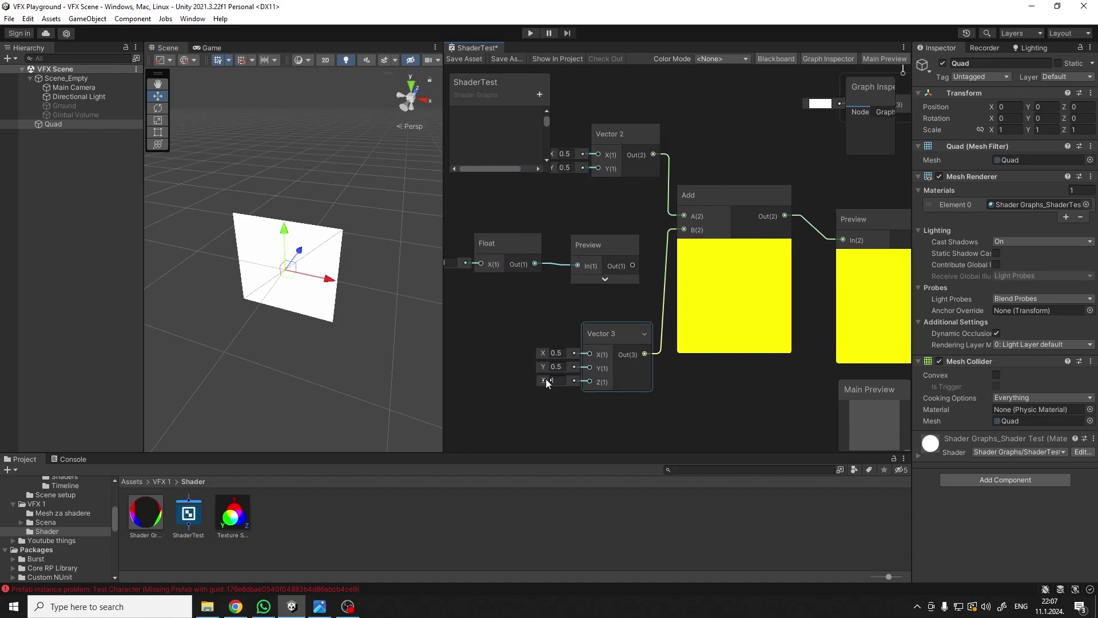
{"action": "left_click_drag", "start_coordinate": [543, 380], "coordinate": [548, 380]}
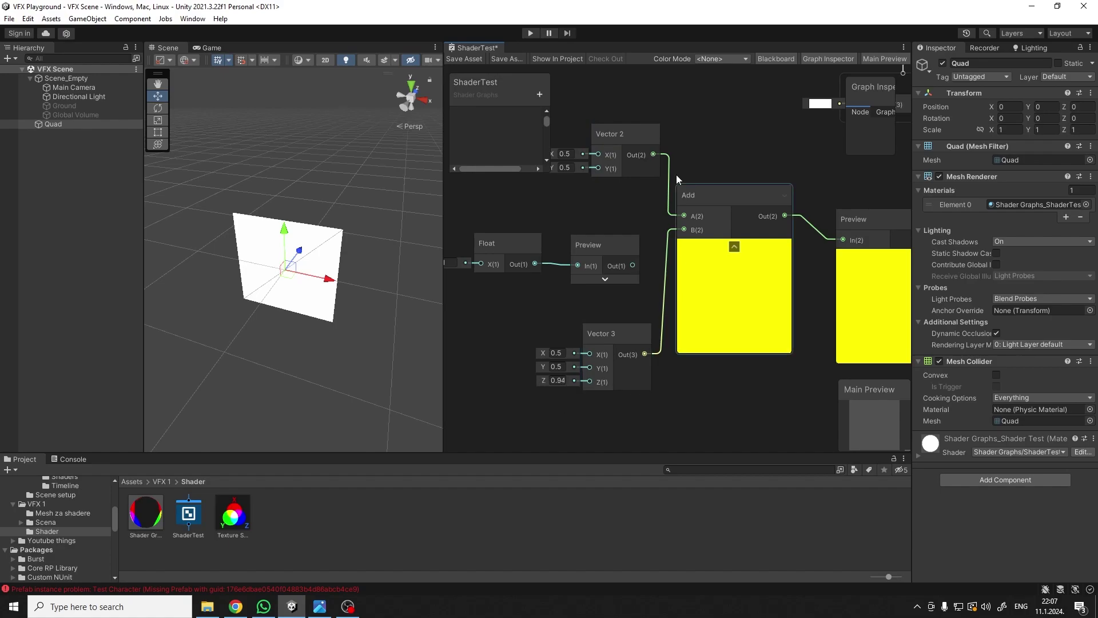
{"action": "left_click_drag", "start_coordinate": [632, 136], "coordinate": [624, 130]}
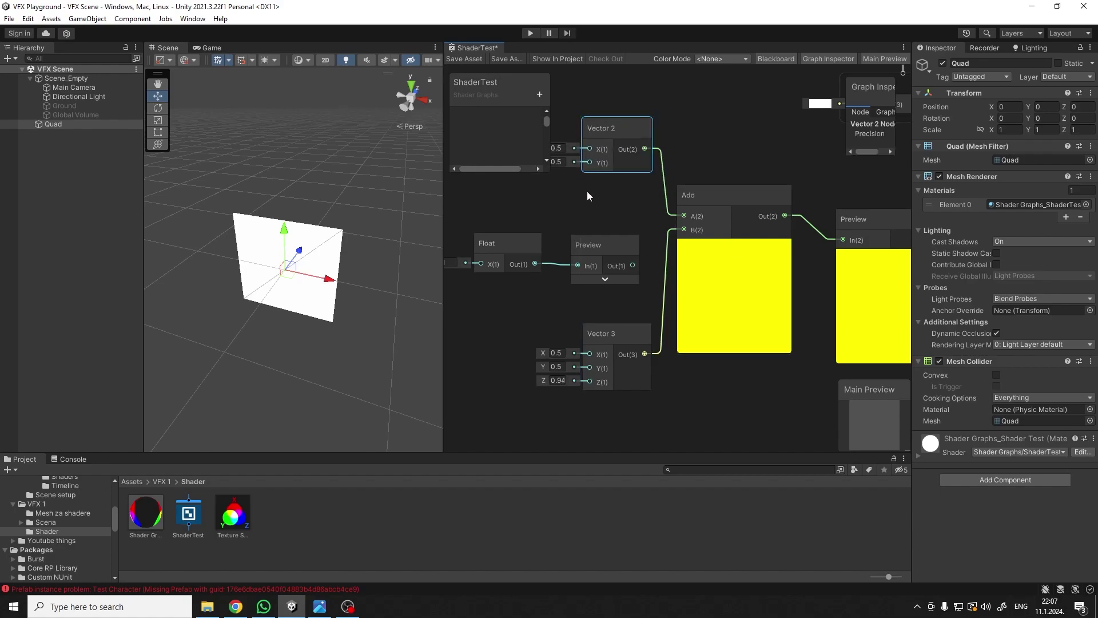
Step: Connect the Float output to input B of the Add node and set the Float's X input to 0
{"action": "scroll", "coordinate": [574, 194], "scroll_direction": "down", "scroll_amount": 1}
{"action": "middle_click_drag", "start_coordinate": [605, 224], "coordinate": [643, 231]}
{"action": "left_click", "coordinate": [660, 261]}
{"action": "left_click_drag", "start_coordinate": [596, 264], "coordinate": [727, 235]}
{"action": "scroll", "coordinate": [623, 198], "scroll_direction": "up", "scroll_amount": 1}
{"action": "left_click", "coordinate": [501, 273]}
{"action": "type", "text": "0"}
{"action": "key", "text": "Return"}
Step: Re-enter 0.5 as the X input of the Vector 2 node
{"action": "left_click", "coordinate": [613, 158]}
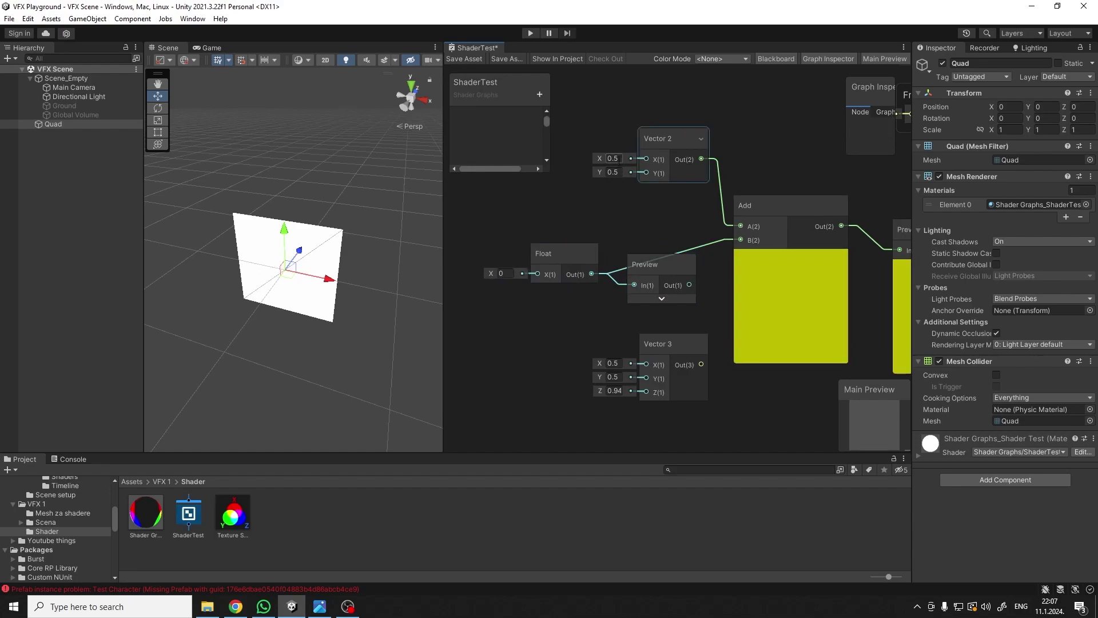
{"action": "type", "text": "05"}
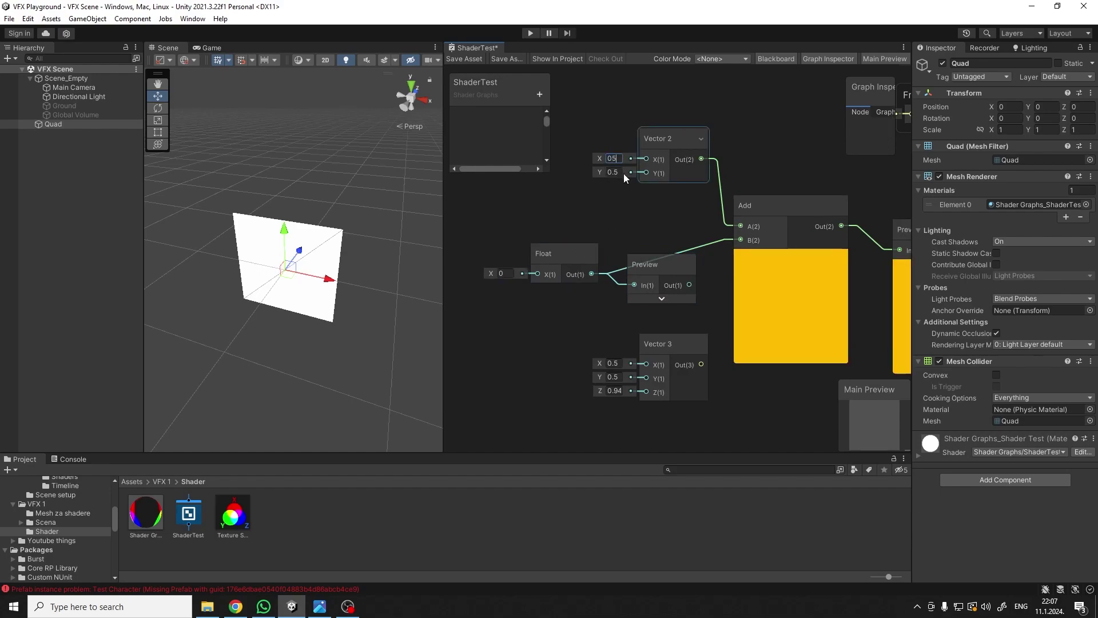
{"action": "key", "text": "Tab"}
{"action": "left_click", "coordinate": [617, 158]}
{"action": "type", "text": "0"}
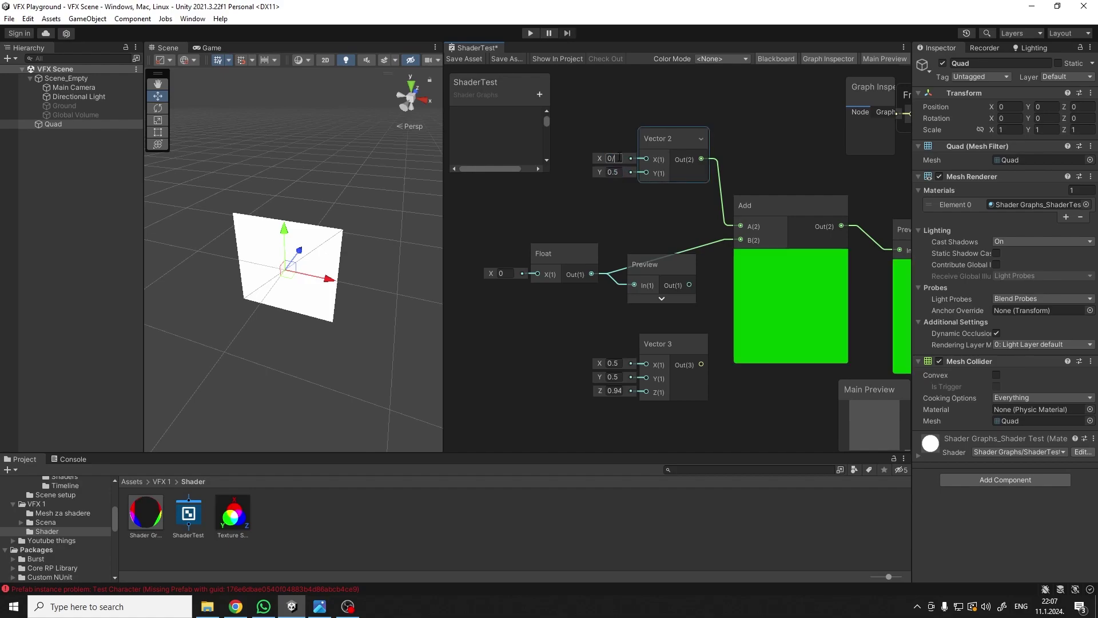
{"action": "type", "text": ".5"}
{"action": "key", "text": "Tab"}
{"action": "left_click", "coordinate": [663, 214]}
Step: Set the X input of the Float node to 0.5
{"action": "left_click", "coordinate": [506, 271]}
{"action": "type", "text": "0.5"}
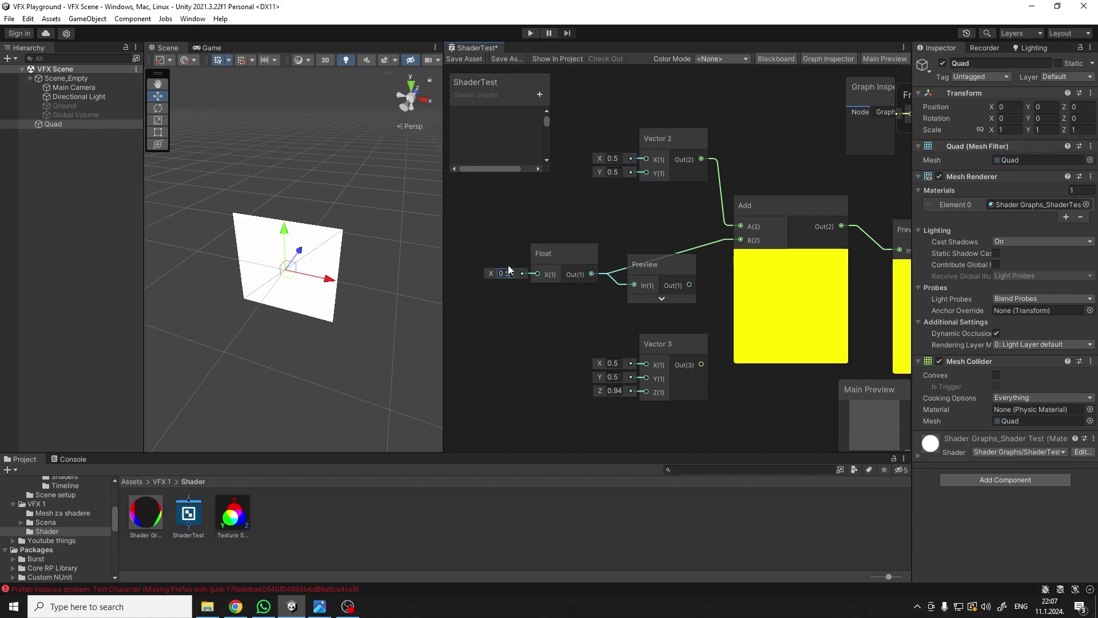
{"action": "scroll", "coordinate": [672, 239], "scroll_direction": "down", "scroll_amount": 3}
{"action": "scroll", "coordinate": [685, 231], "scroll_direction": "up", "scroll_amount": 2}
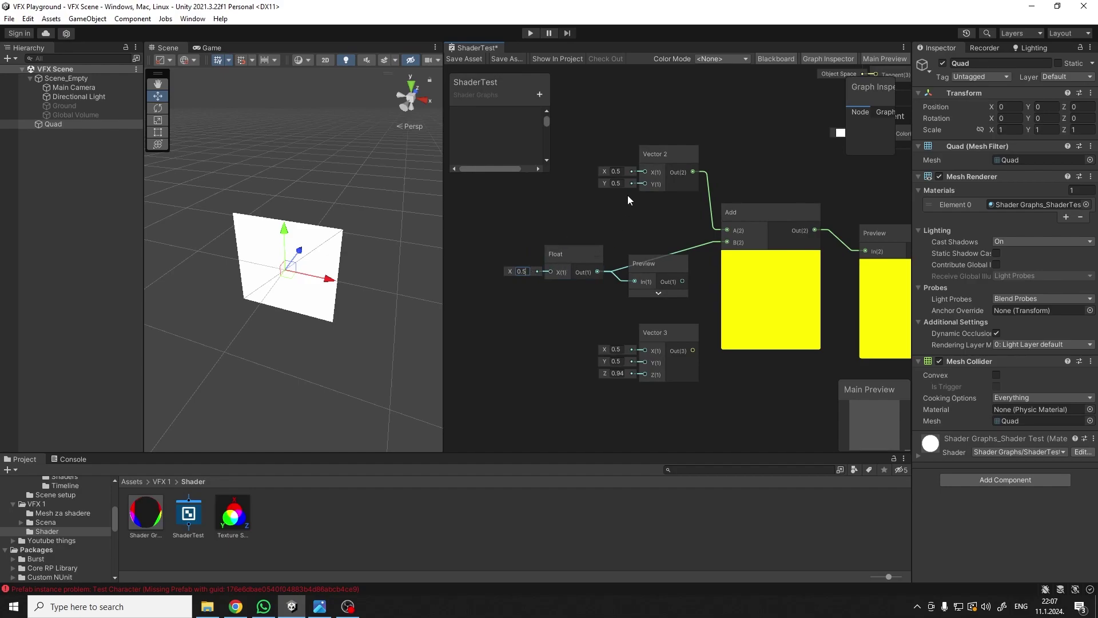
Step: Move the Vector 3 node down a little and set its Z input to 0.5
{"action": "middle_click_drag", "start_coordinate": [669, 333], "coordinate": [633, 287]}
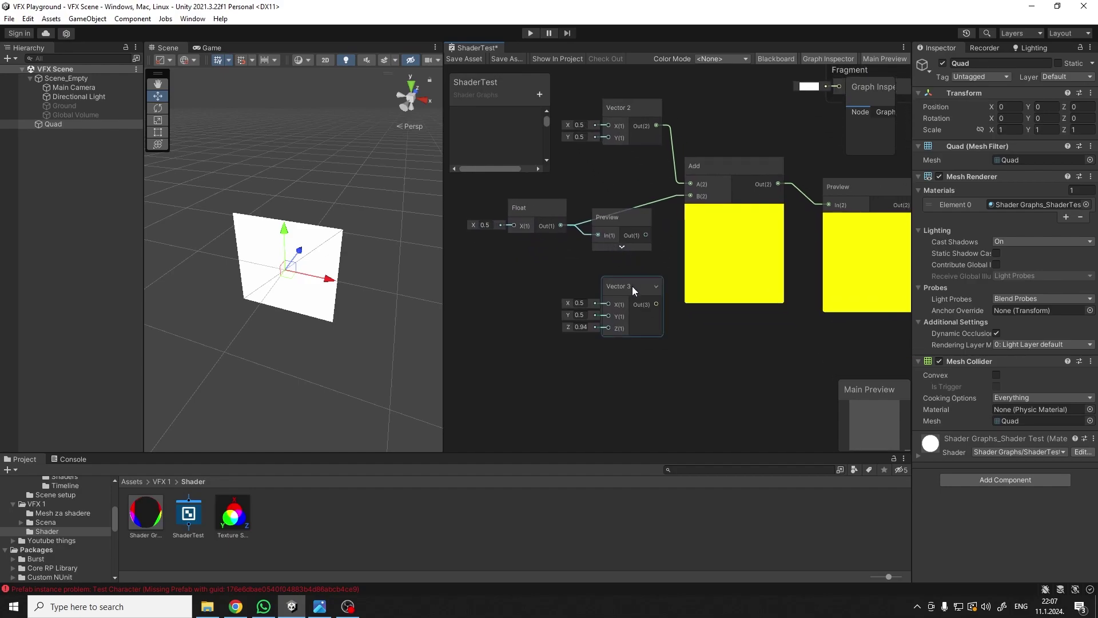
{"action": "left_click_drag", "start_coordinate": [633, 287], "coordinate": [627, 314]}
{"action": "left_click", "coordinate": [577, 351]}
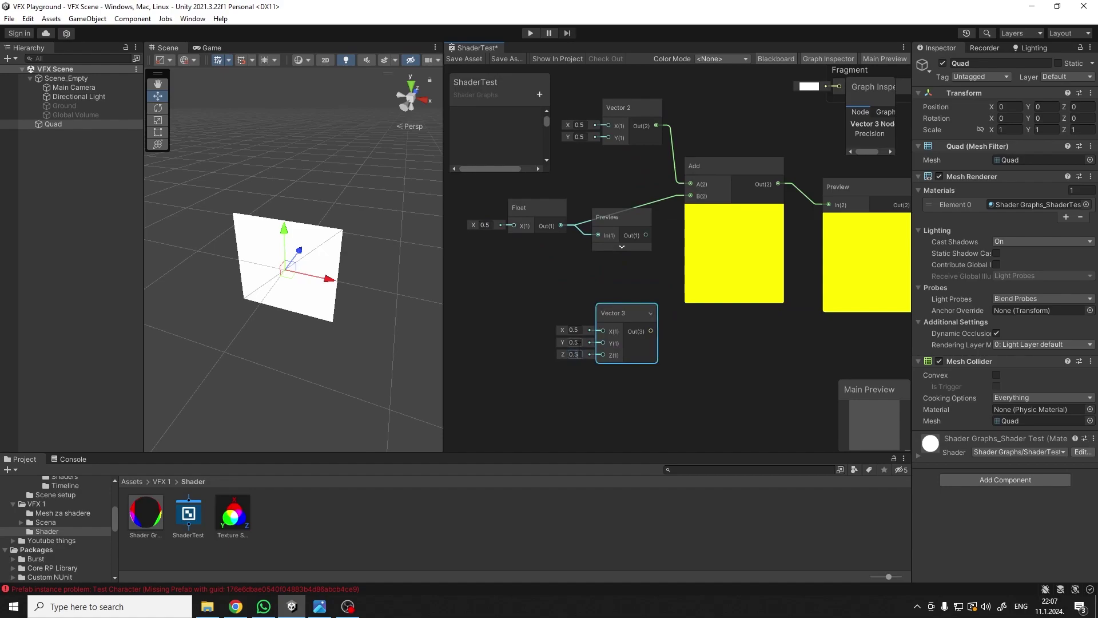
{"action": "left_click", "coordinate": [616, 298]}
Step: Connect the Vector 3 output to input B of the Add node and the Float output to input A
{"action": "left_click_drag", "start_coordinate": [651, 331], "coordinate": [690, 195]}
{"action": "left_click_drag", "start_coordinate": [562, 225], "coordinate": [690, 184]}
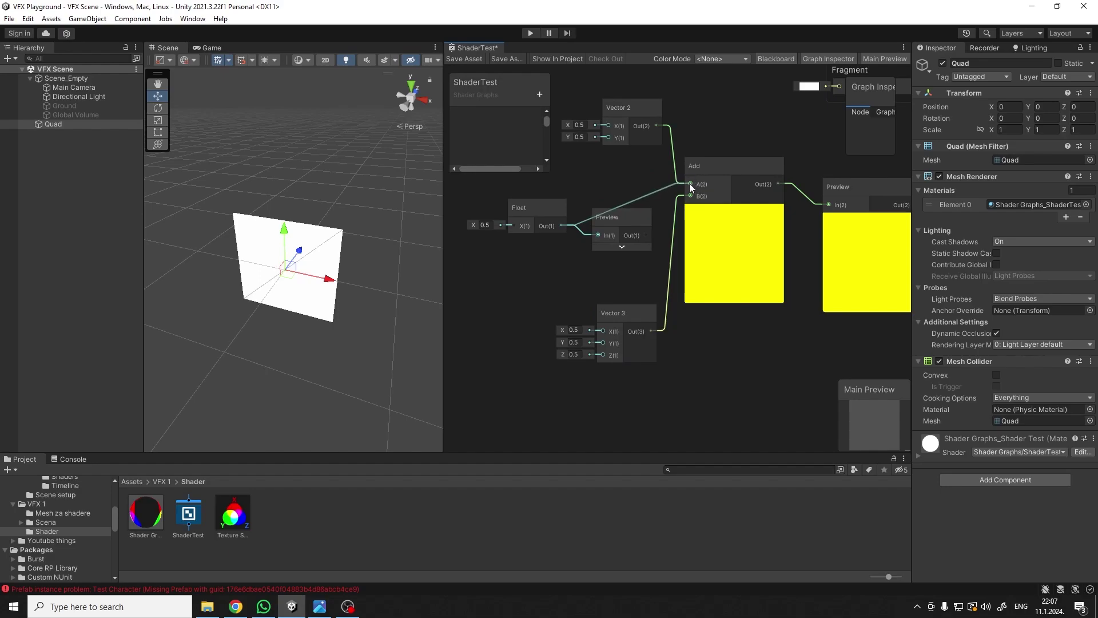
{"action": "scroll", "coordinate": [713, 328], "scroll_direction": "up", "scroll_amount": 2}
{"action": "scroll", "coordinate": [754, 339], "scroll_direction": "down", "scroll_amount": 1}
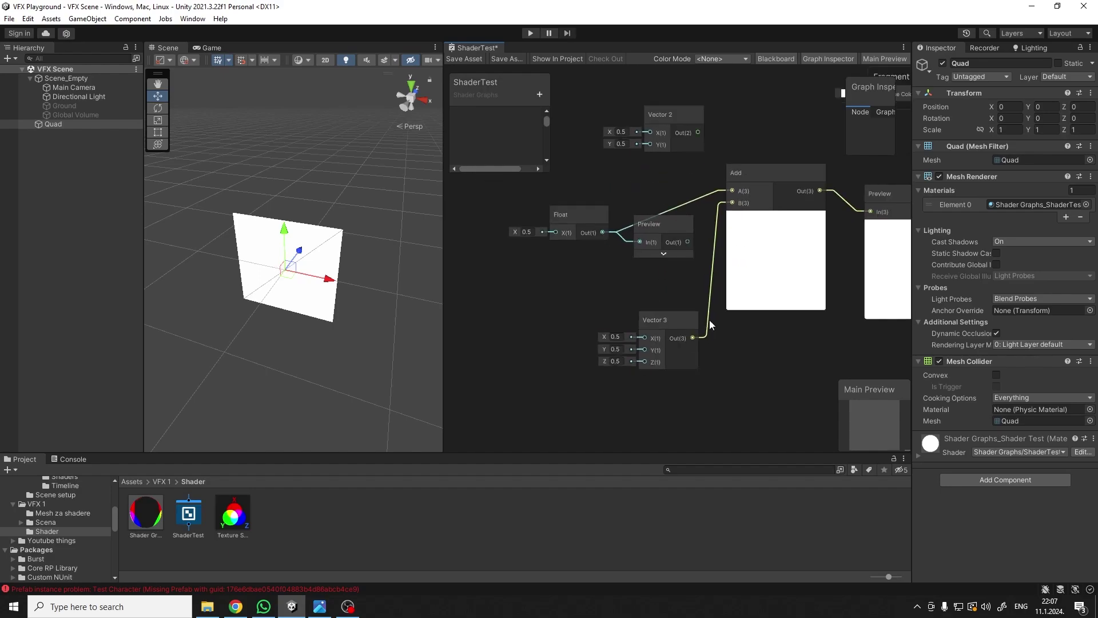
Step: Delete the connection from the Float node to the Add node and reconnect the Float output to input A
{"action": "left_click", "coordinate": [676, 207]}
{"action": "key", "text": "Delete"}
{"action": "scroll", "coordinate": [526, 252], "scroll_direction": "up", "scroll_amount": 2}
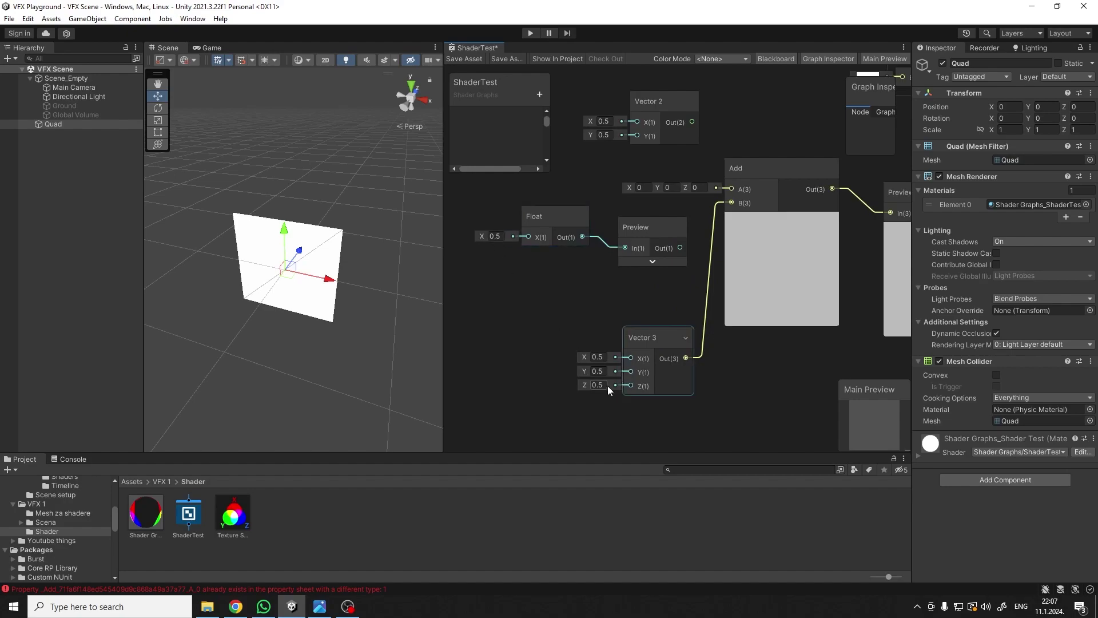
{"action": "left_click_drag", "start_coordinate": [581, 237], "coordinate": [731, 188]}
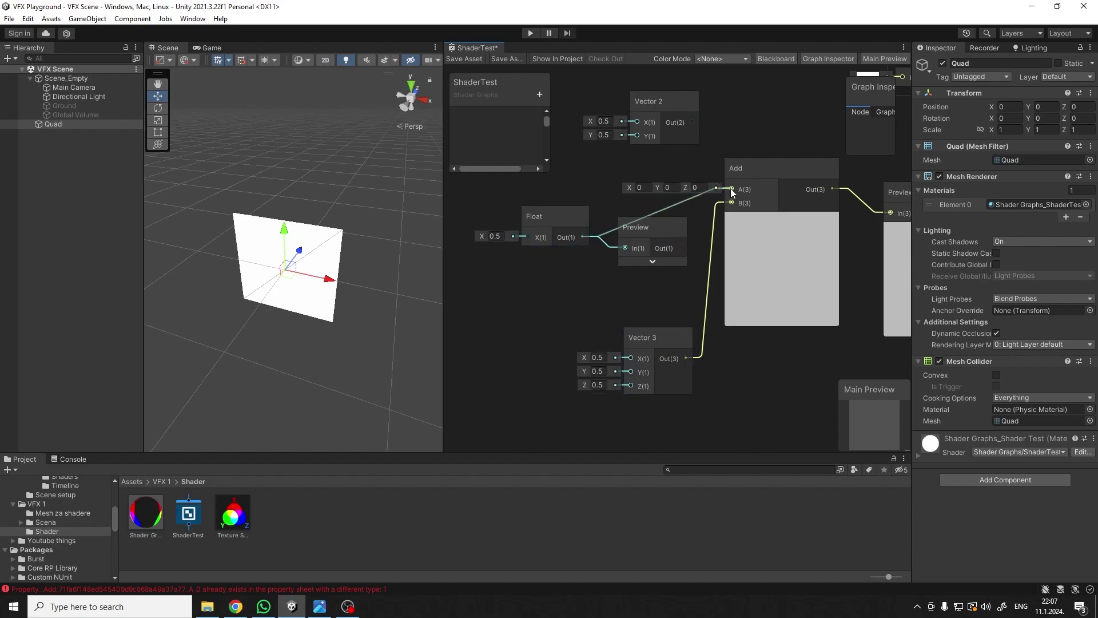
{"action": "scroll", "coordinate": [758, 339], "scroll_direction": "down", "scroll_amount": 4}
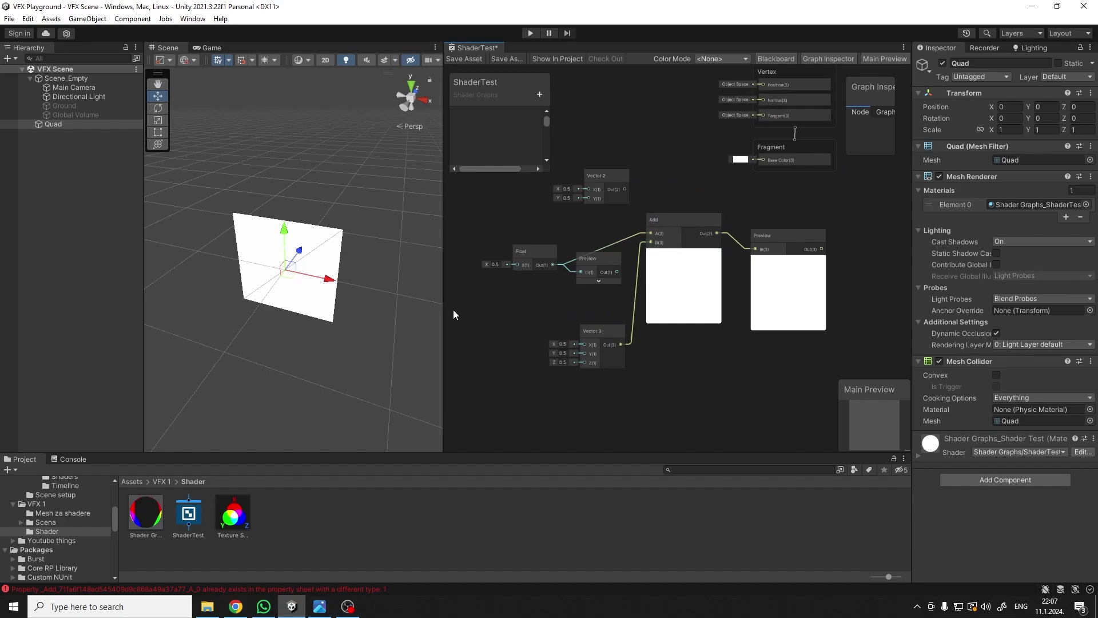
Step: Widen the graph window and delete all the Vector, Float, Add and Preview nodes
{"action": "left_click_drag", "start_coordinate": [443, 309], "coordinate": [302, 308]}
{"action": "left_click_drag", "start_coordinate": [624, 237], "coordinate": [484, 205]}
{"action": "key", "text": "Delete"}
{"action": "scroll", "coordinate": [521, 200], "scroll_direction": "up", "scroll_amount": 3}
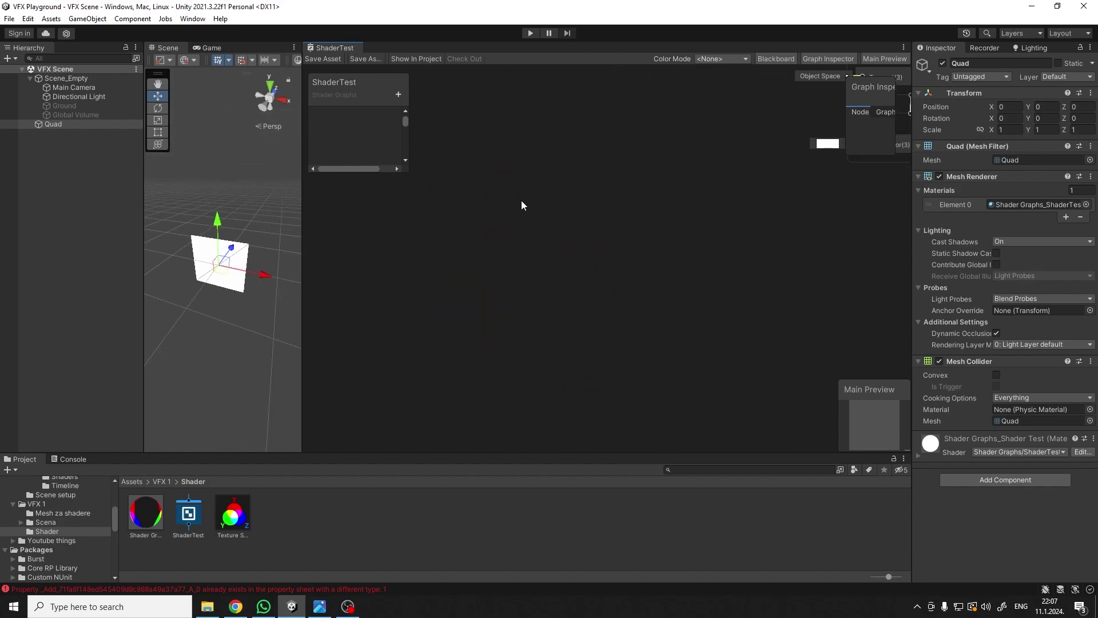
Step: Add a UV node to the empty graph and move it up a little
{"action": "key", "text": "space"}
{"action": "type", "text": "uv"}
{"action": "key", "text": "Return"}
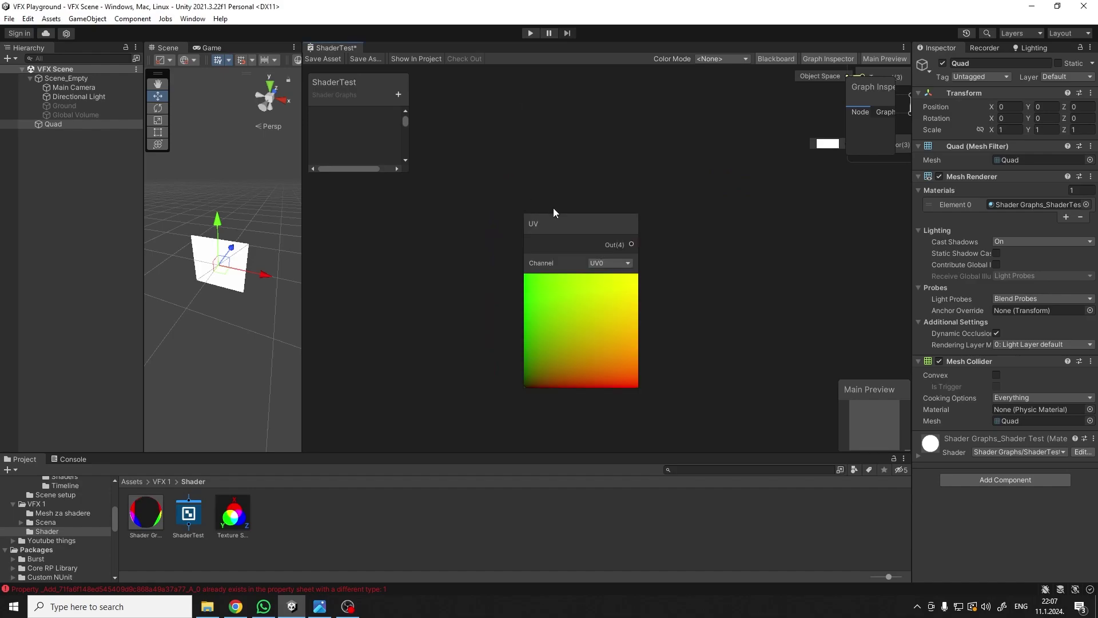
{"action": "left_click_drag", "start_coordinate": [565, 223], "coordinate": [562, 150]}
{"action": "scroll", "coordinate": [643, 164], "scroll_direction": "up", "scroll_amount": 3}
{"action": "scroll", "coordinate": [640, 183], "scroll_direction": "down", "scroll_amount": 2}
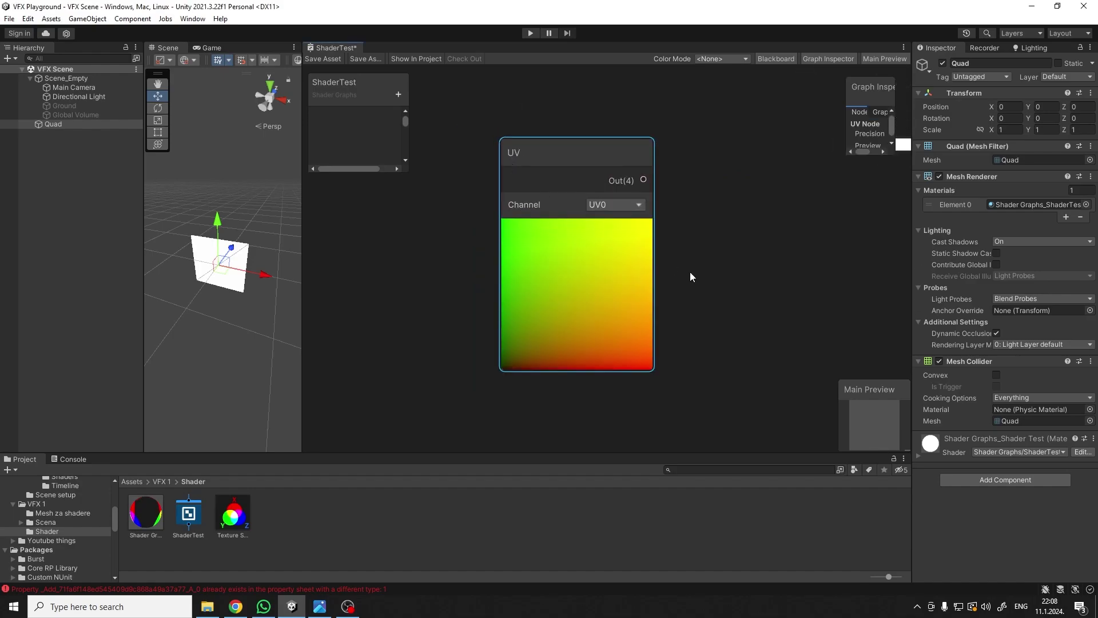
{"action": "scroll", "coordinate": [692, 270], "scroll_direction": "up", "scroll_amount": 1}
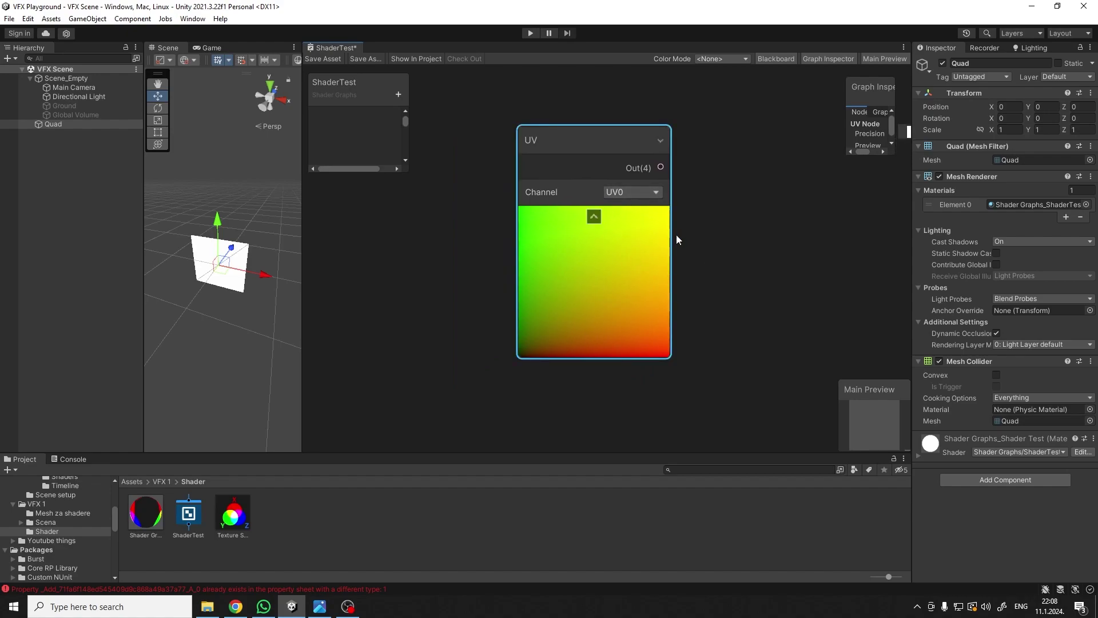
{"action": "scroll", "coordinate": [698, 312], "scroll_direction": "up", "scroll_amount": 1}
{"action": "scroll", "coordinate": [743, 283], "scroll_direction": "down", "scroll_amount": 1}
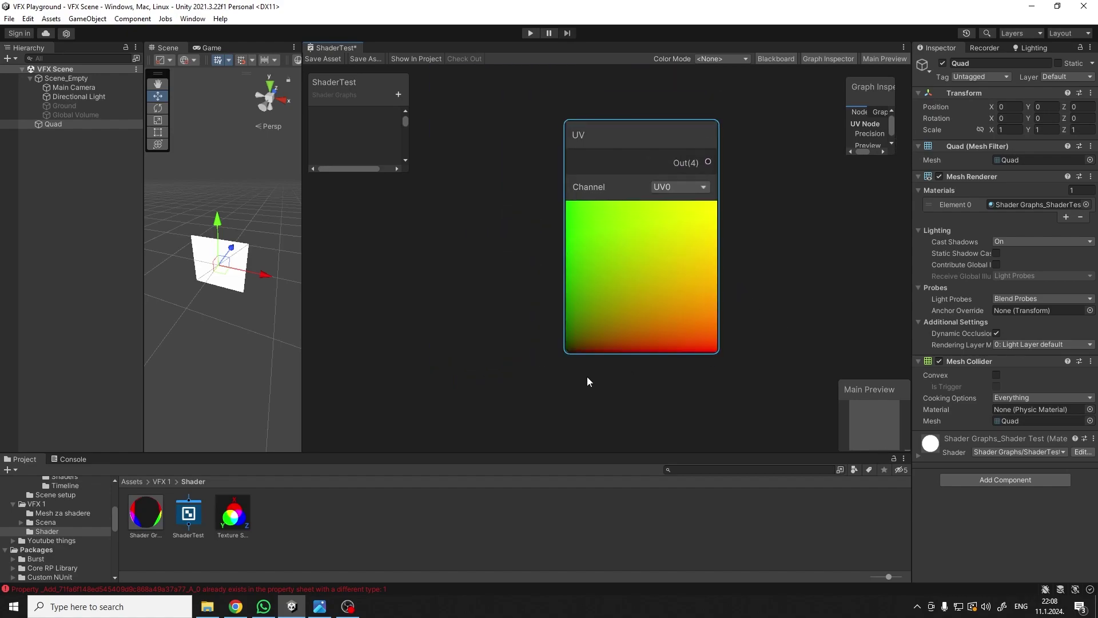
Step: Capture the area around the UV node, annotate its preview with x and y axes and corner values 0, 1 and 1,1, and discard the capture
{"action": "key", "text": "Print"}
{"action": "left_click_drag", "start_coordinate": [449, 68], "coordinate": [886, 438]}
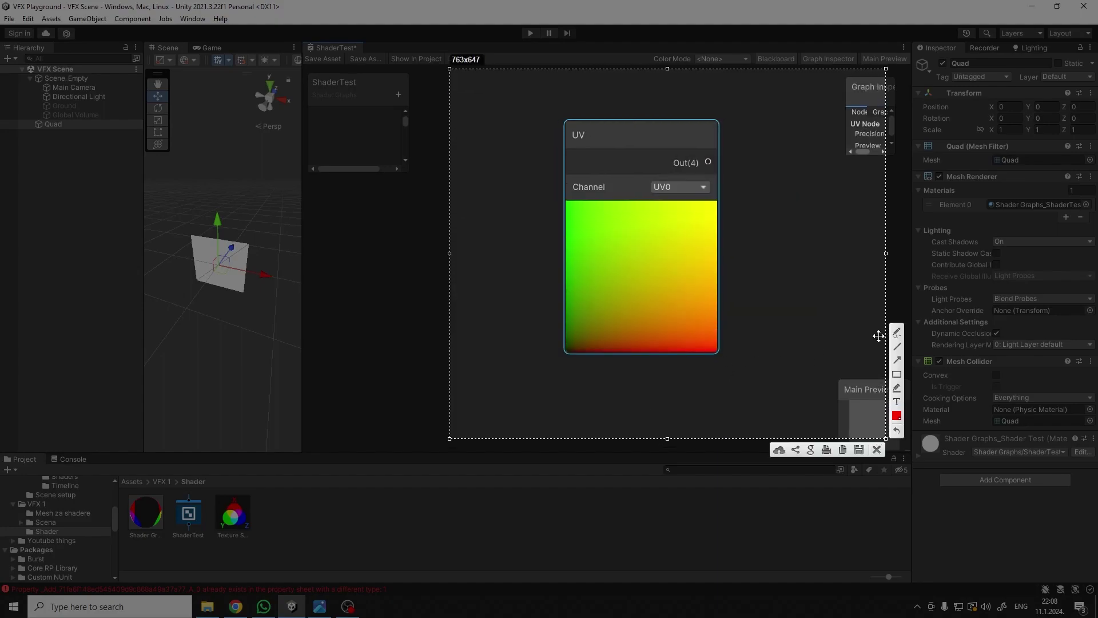
{"action": "mouse_move", "coordinate": [650, 371]}
{"action": "left_mouse_down"}
{"action": "mouse_move", "coordinate": [676, 390]}
{"action": "mouse_move", "coordinate": [647, 389]}
{"action": "left_mouse_up"}
{"action": "mouse_move", "coordinate": [518, 212]}
{"action": "left_mouse_down"}
{"action": "mouse_move", "coordinate": [540, 245]}
{"action": "mouse_move", "coordinate": [522, 266]}
{"action": "left_mouse_up"}
{"action": "left_click_drag", "start_coordinate": [717, 363], "coordinate": [729, 374]}
{"action": "left_click_drag", "start_coordinate": [548, 200], "coordinate": [552, 217]}
{"action": "mouse_move", "coordinate": [729, 188]}
{"action": "left_mouse_down"}
{"action": "mouse_move", "coordinate": [738, 203]}
{"action": "mouse_move", "coordinate": [769, 197]}
{"action": "mouse_move", "coordinate": [748, 214]}
{"action": "left_mouse_up"}
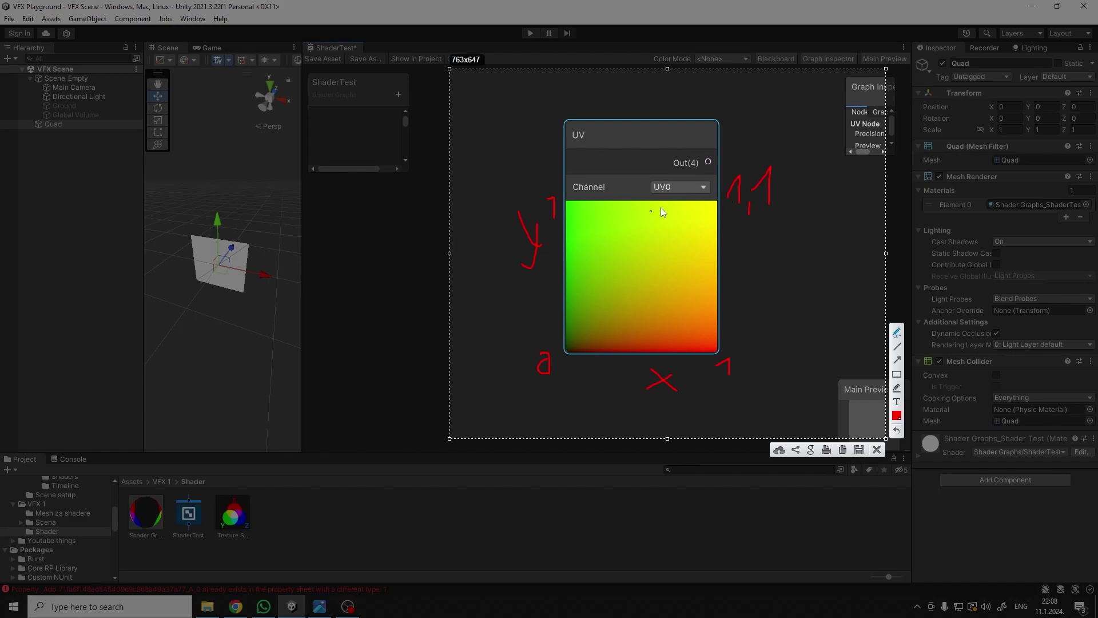
{"action": "left_click", "coordinate": [876, 449]}
Step: Create a Split node fed by the UV node's output
{"action": "scroll", "coordinate": [719, 204], "scroll_direction": "down", "scroll_amount": 2}
{"action": "middle_click_drag", "start_coordinate": [719, 203], "coordinate": [540, 214]}
{"action": "scroll", "coordinate": [561, 194], "scroll_direction": "up", "scroll_amount": 1}
{"action": "scroll", "coordinate": [561, 194], "scroll_direction": "up", "scroll_amount": 1}
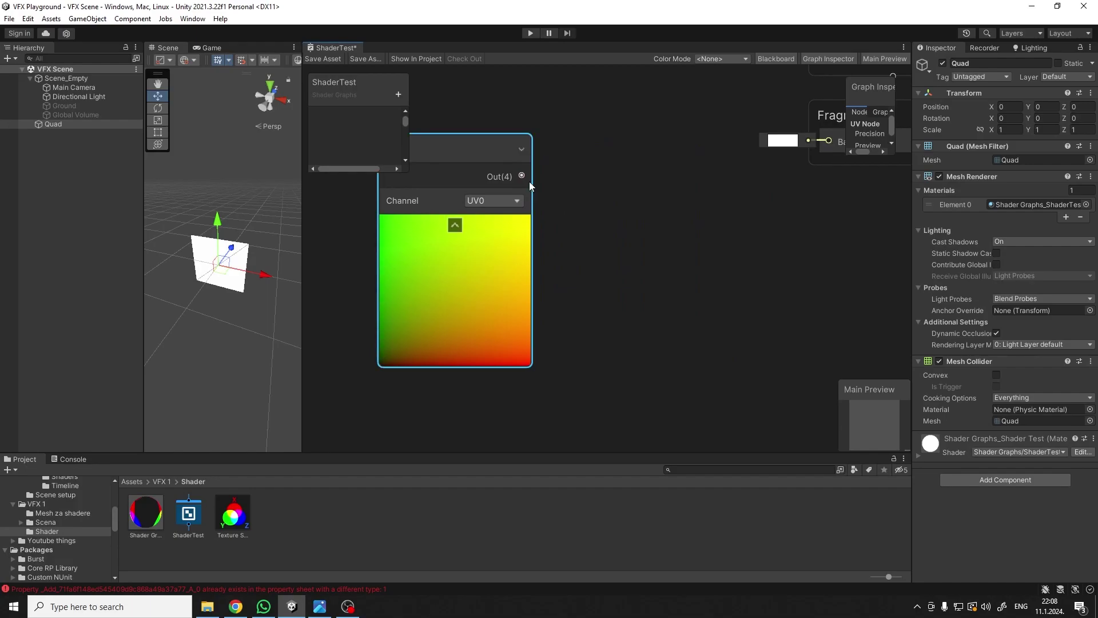
{"action": "key", "text": "space"}
{"action": "type", "text": "spl"}
{"action": "key", "text": "Return"}
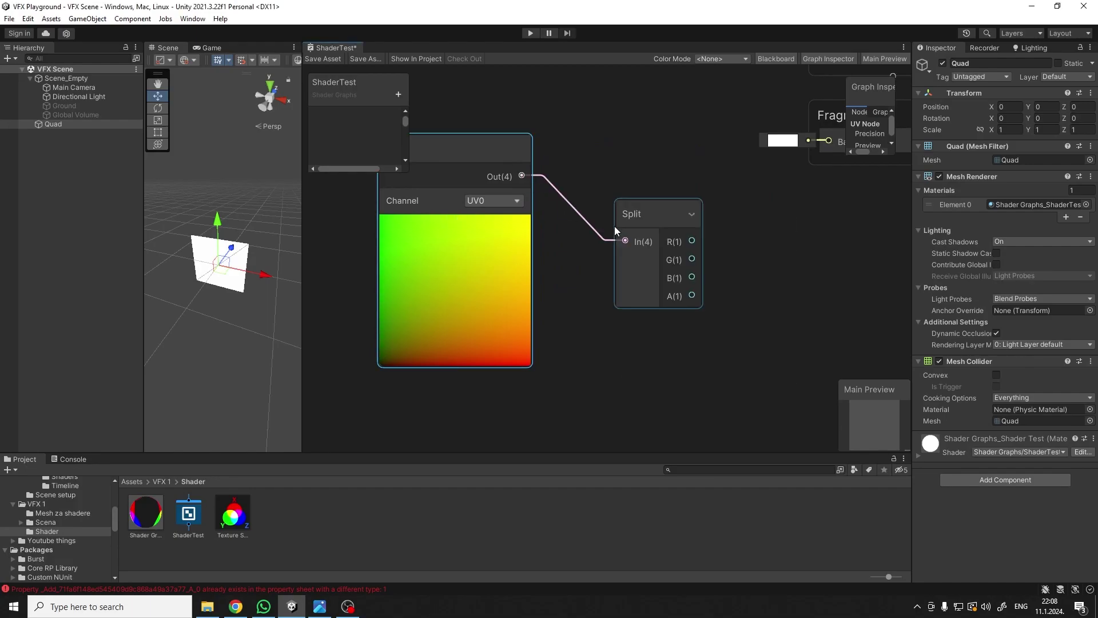
Step: Attach a Preview node to the Split node's R output, and switch its input to G and finally B
{"action": "left_click_drag", "start_coordinate": [646, 228], "coordinate": [706, 222]}
{"action": "type", "text": "prev"}
{"action": "key", "text": "Return"}
{"action": "scroll", "coordinate": [690, 279], "scroll_direction": "down", "scroll_amount": 2}
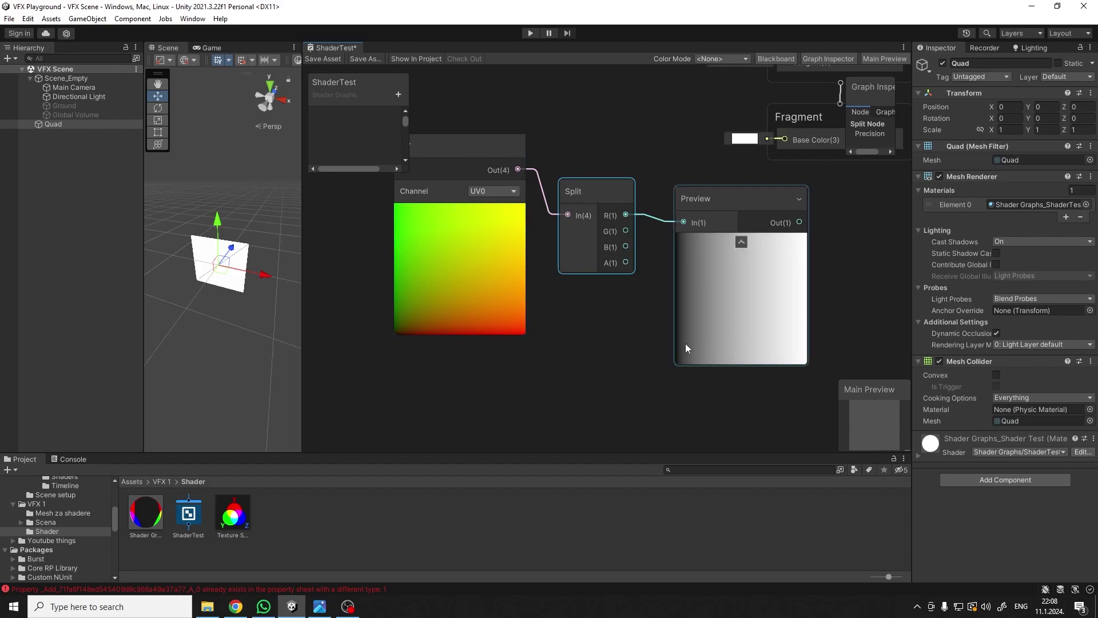
{"action": "left_click_drag", "start_coordinate": [683, 222], "coordinate": [625, 230]}
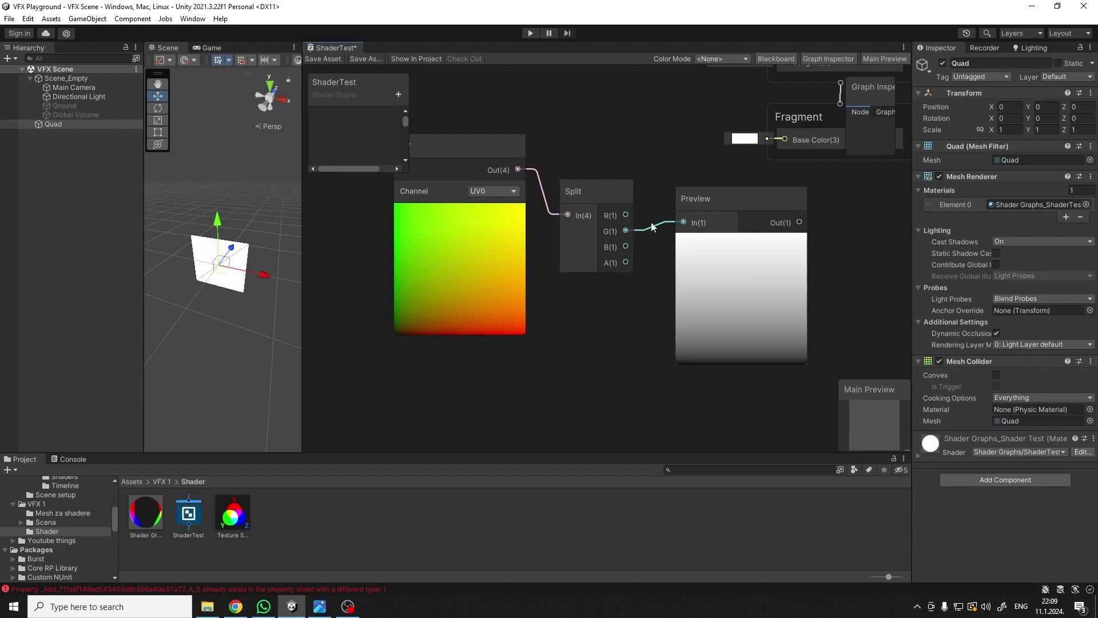
{"action": "left_click_drag", "start_coordinate": [626, 246], "coordinate": [683, 221]}
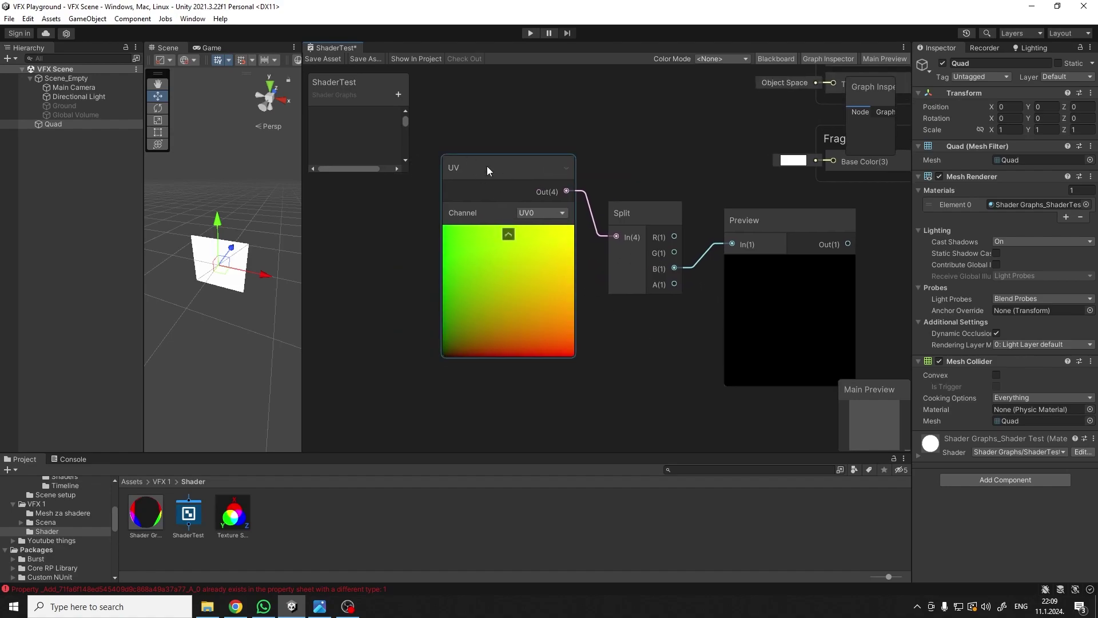
Step: Delete the Preview, UV and Split nodes from the graph
{"action": "scroll", "coordinate": [599, 159], "scroll_direction": "down", "scroll_amount": 2}
{"action": "middle_click_drag", "start_coordinate": [644, 206], "coordinate": [694, 218]}
{"action": "left_click", "coordinate": [706, 221]}
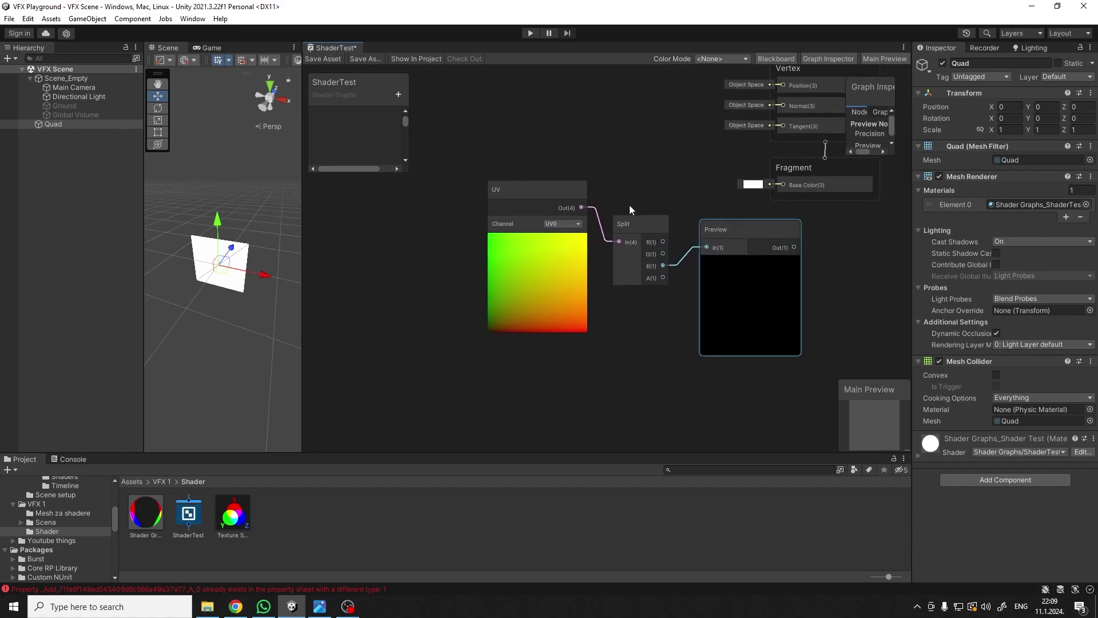
{"action": "key", "text": "Delete"}
{"action": "left_click", "coordinate": [561, 188]}
{"action": "key", "text": "Delete"}
{"action": "left_click", "coordinate": [631, 217]}
{"action": "key", "text": "Delete"}
Step: Add a Sample Texture 2D node and assign the RGB circles texture from the Shader folder to its Texture input
{"action": "scroll", "coordinate": [625, 217], "scroll_direction": "up", "scroll_amount": 3}
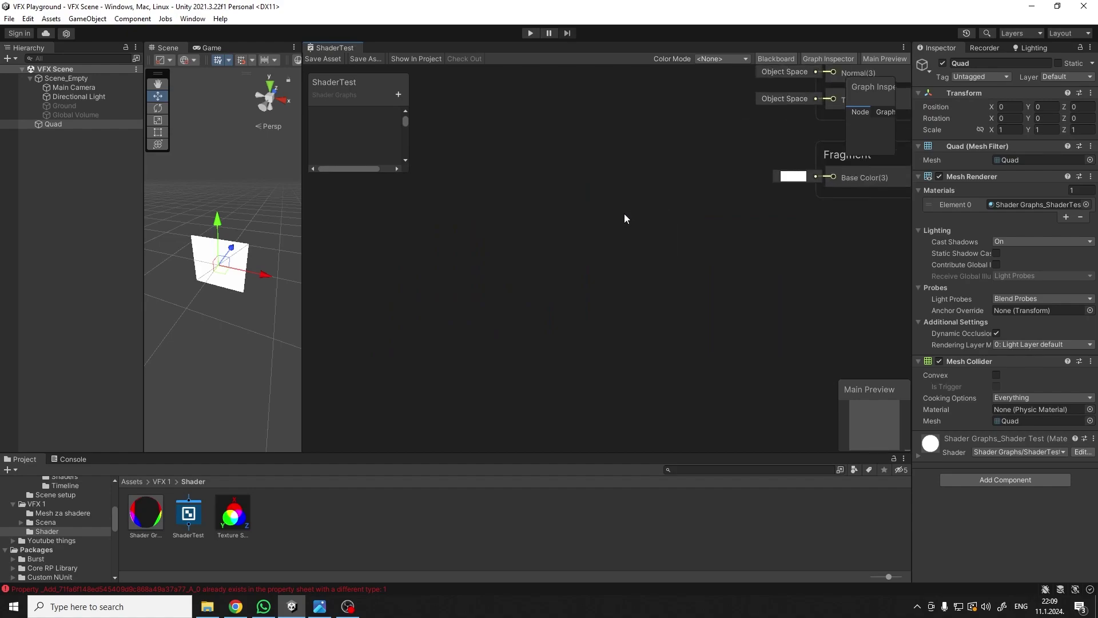
{"action": "key", "text": "space"}
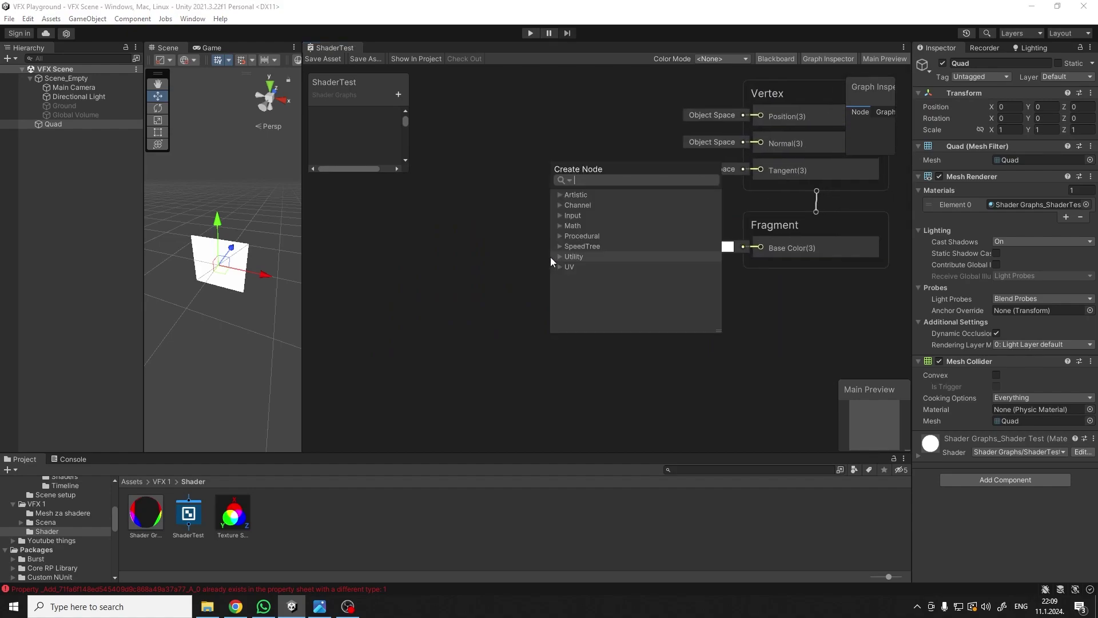
{"action": "type", "text": "sample"}
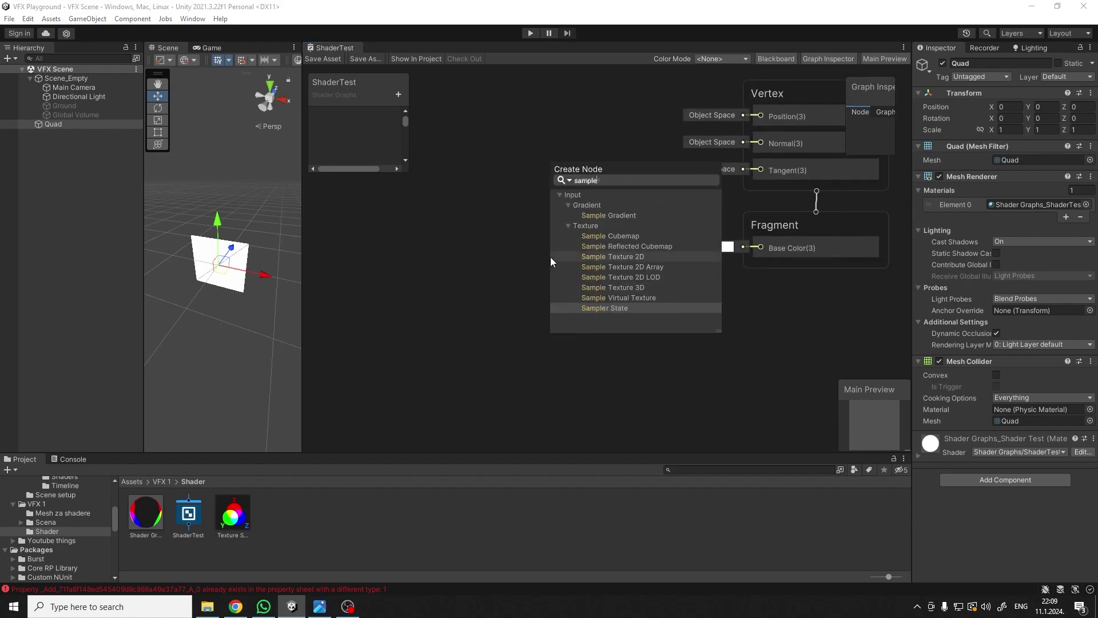
{"action": "key", "text": "Up"}
{"action": "key", "text": "Up"}
{"action": "key", "text": "Up"}
{"action": "key", "text": "Up"}
{"action": "key", "text": "Up"}
{"action": "key", "text": "Return"}
{"action": "left_click_drag", "start_coordinate": [607, 284], "coordinate": [502, 145]}
{"action": "left_click_drag", "start_coordinate": [232, 509], "coordinate": [414, 168]}
{"action": "middle_click_drag", "start_coordinate": [429, 233], "coordinate": [453, 233]}
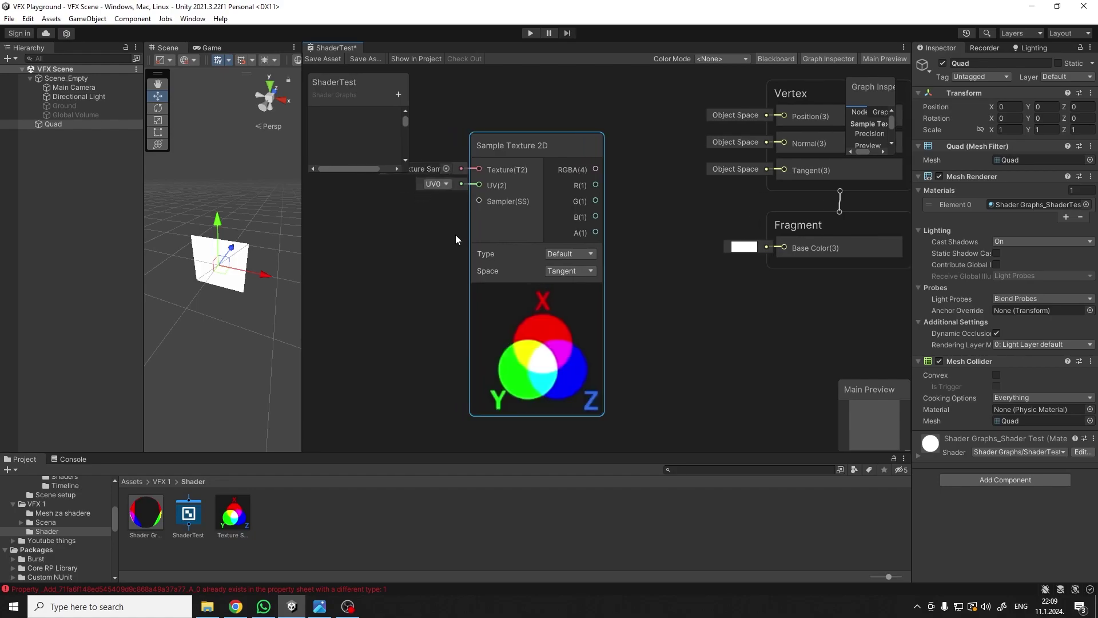
Step: Reposition the Sample Texture 2D node and create a Preview node connected to its RGBA output
{"action": "middle_click_drag", "start_coordinate": [616, 258], "coordinate": [664, 234]}
{"action": "left_click_drag", "start_coordinate": [572, 122], "coordinate": [516, 163]}
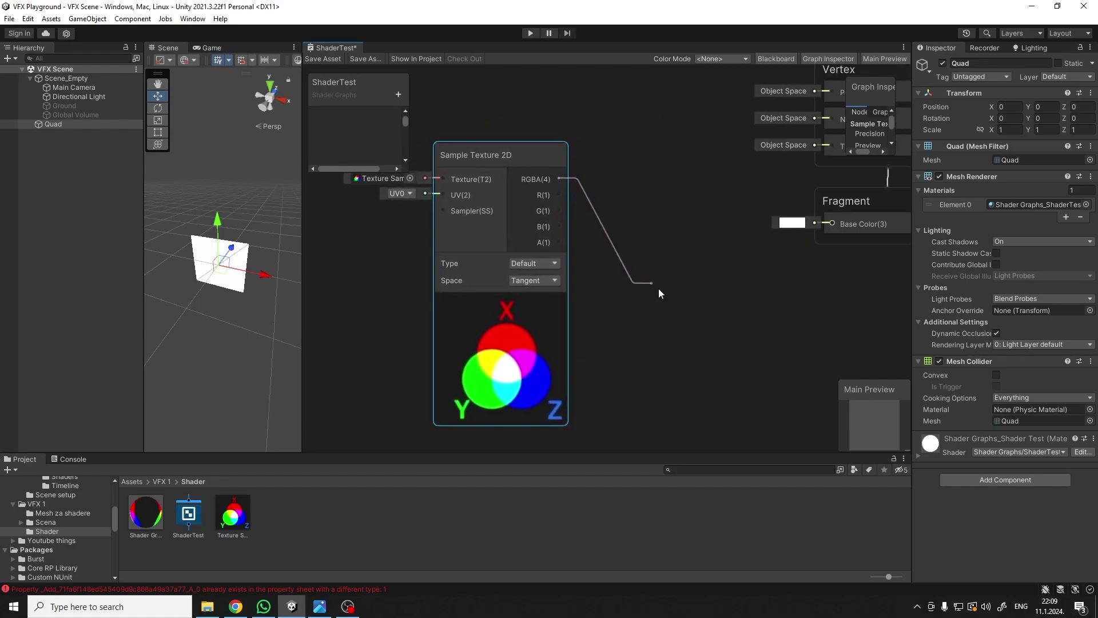
{"action": "key", "text": "space"}
{"action": "type", "text": "preview"}
{"action": "key", "text": "Return"}
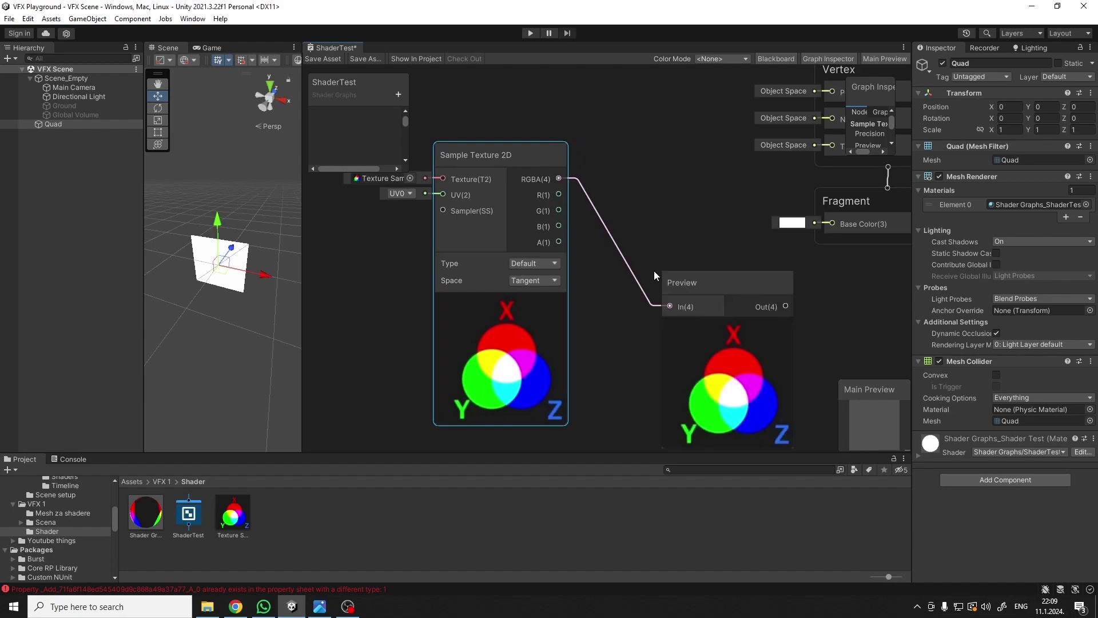
Step: Connect the texture's R, G, B and A outputs one after another to the Preview node to compare the channels
{"action": "scroll", "coordinate": [639, 189], "scroll_direction": "up", "scroll_amount": 3}
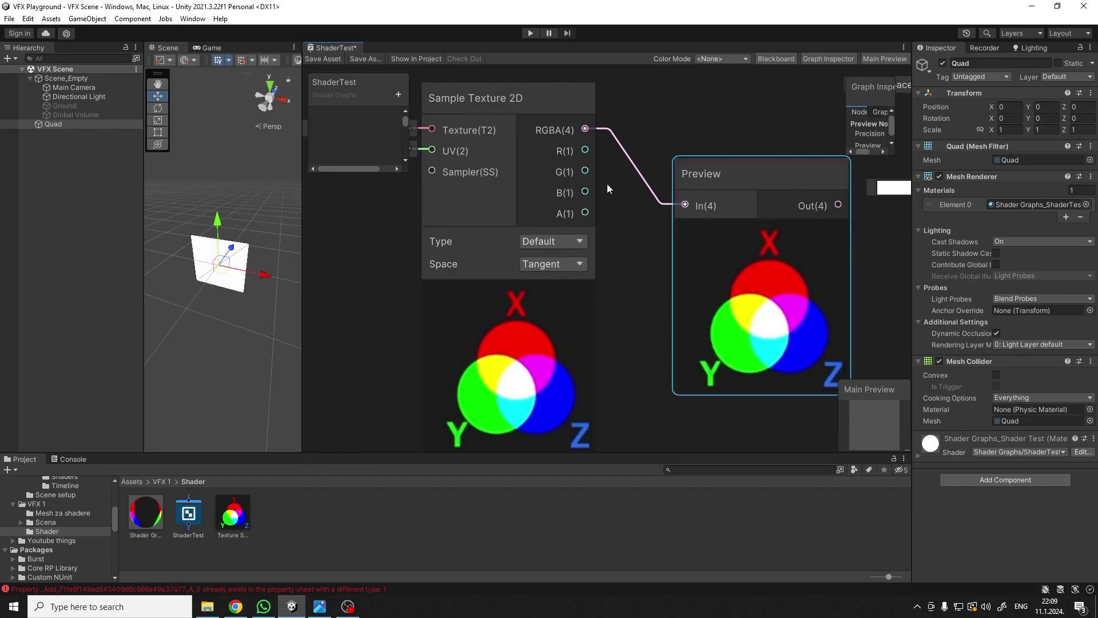
{"action": "middle_click_drag", "start_coordinate": [624, 218], "coordinate": [627, 200]}
{"action": "left_click_drag", "start_coordinate": [589, 133], "coordinate": [688, 187]}
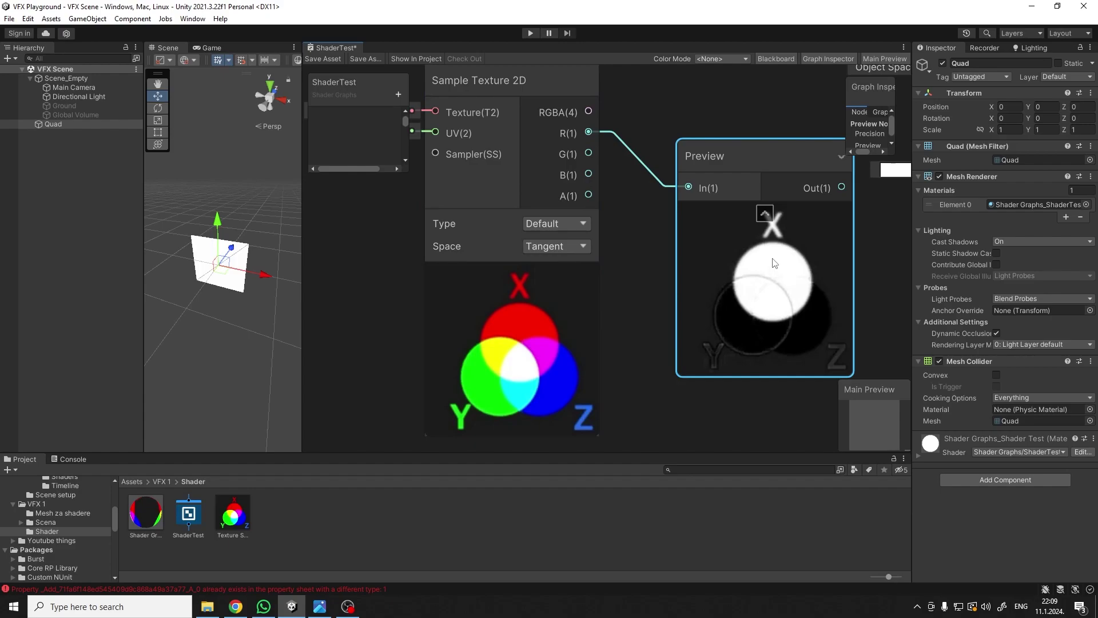
{"action": "left_click_drag", "start_coordinate": [589, 153], "coordinate": [688, 188]}
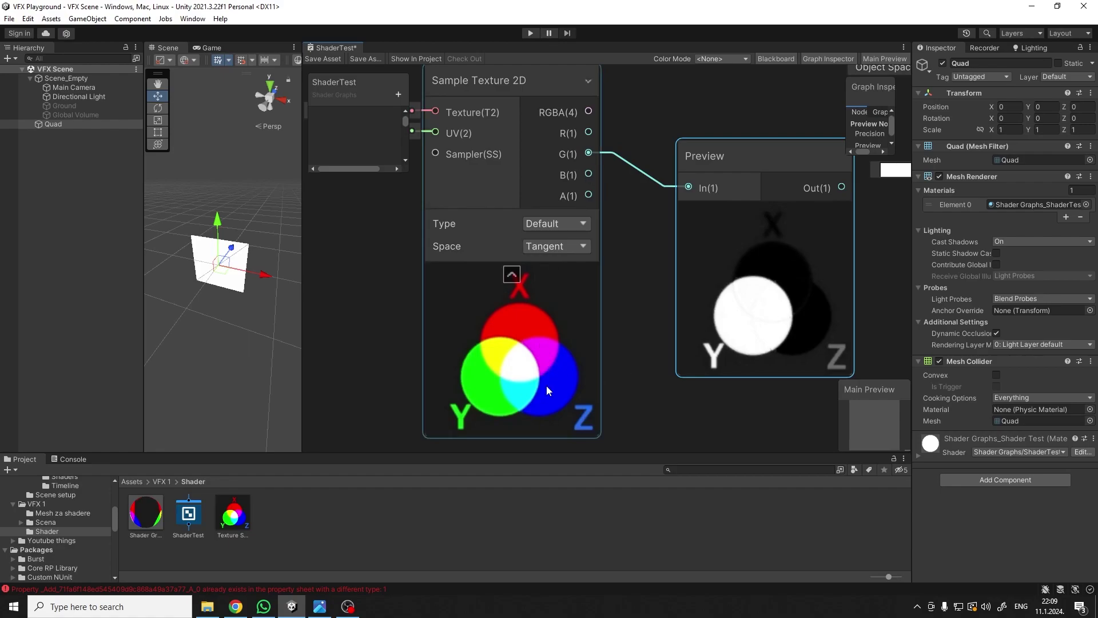
{"action": "left_click_drag", "start_coordinate": [592, 175], "coordinate": [694, 188]}
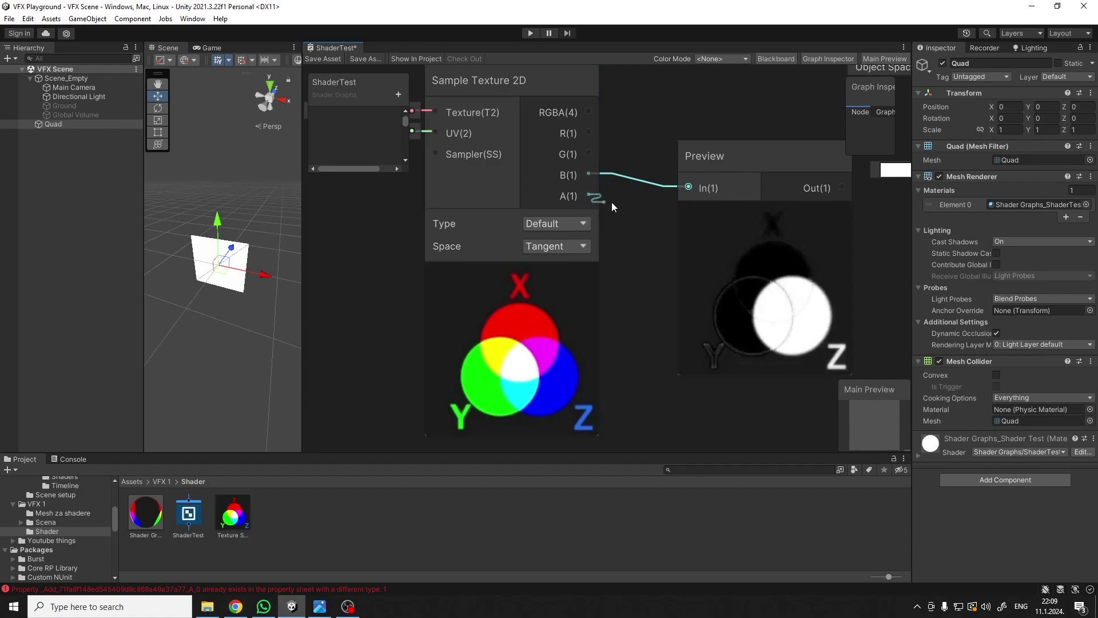
{"action": "left_click_drag", "start_coordinate": [595, 197], "coordinate": [688, 187]}
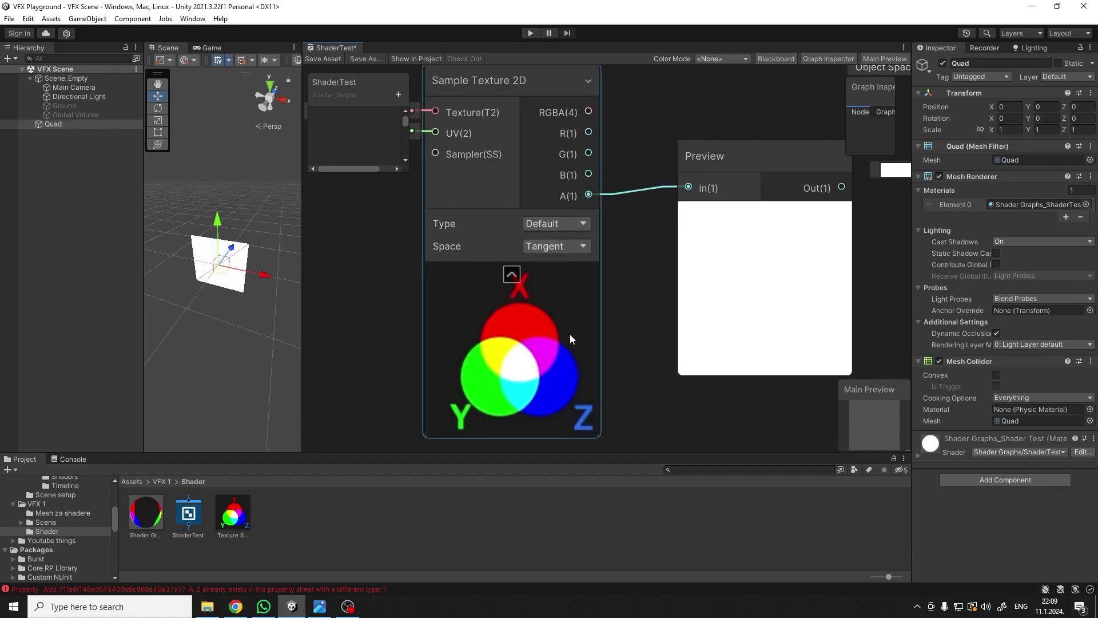
Step: Cycle the Preview input through the R, G, B and G channels again, finishing with R connected
{"action": "left_click_drag", "start_coordinate": [588, 132], "coordinate": [687, 188]}
{"action": "left_click_drag", "start_coordinate": [588, 153], "coordinate": [688, 187]}
{"action": "left_click_drag", "start_coordinate": [589, 174], "coordinate": [688, 188]}
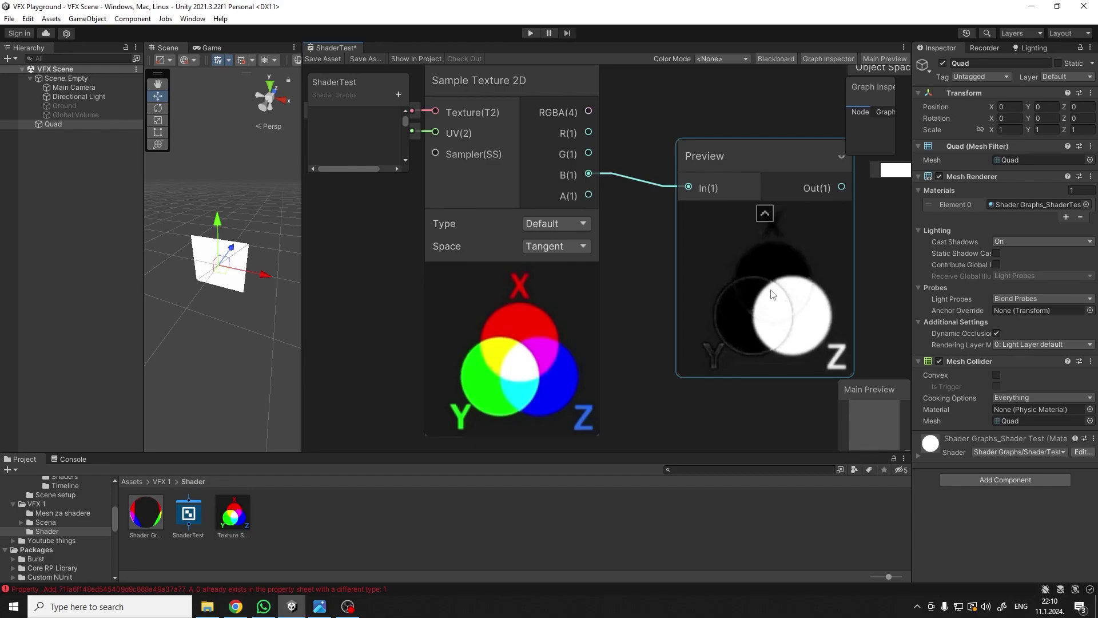
{"action": "left_click_drag", "start_coordinate": [589, 153], "coordinate": [686, 187]}
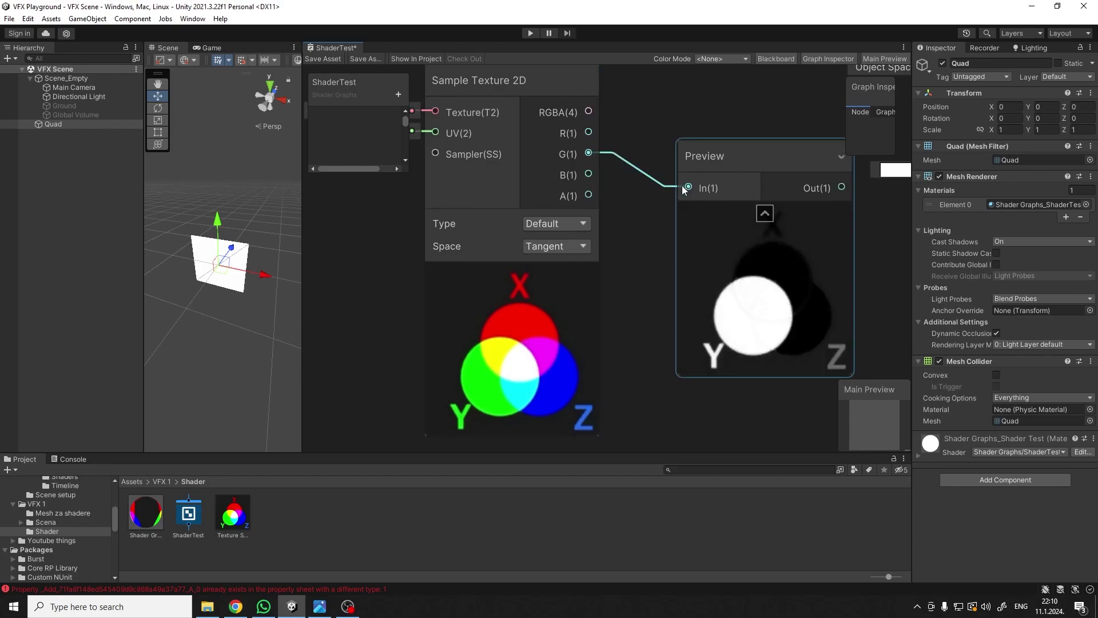
{"action": "left_click_drag", "start_coordinate": [588, 133], "coordinate": [700, 190]}
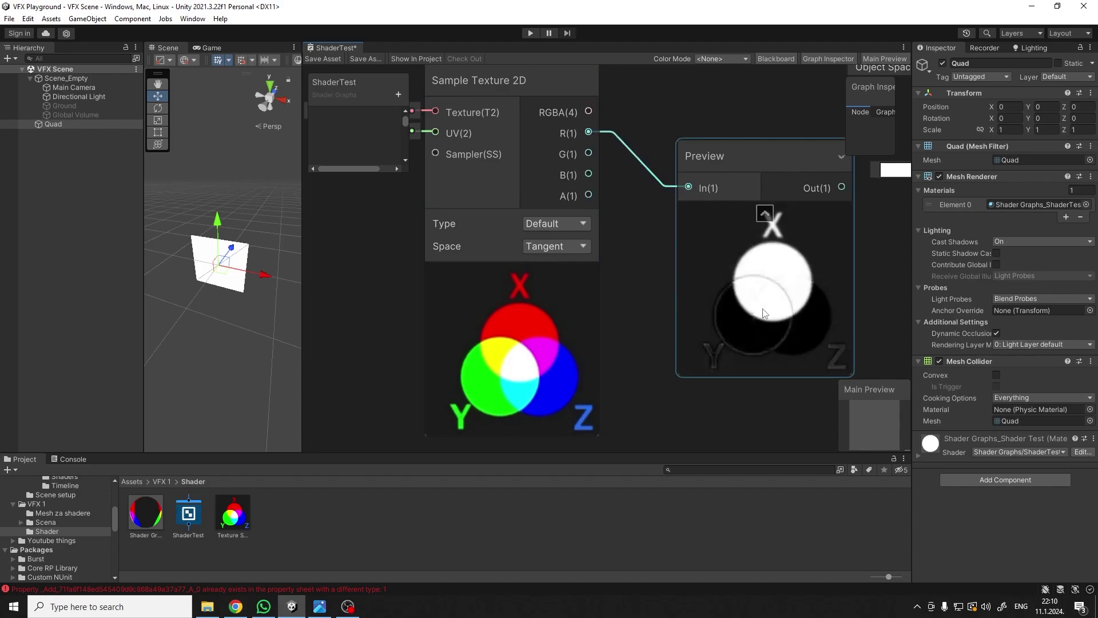
Step: Replace the Sample Texture 2D node's texture with the built-in Default-Particle glow, searching for "def"
{"action": "scroll", "coordinate": [533, 410], "scroll_direction": "up", "scroll_amount": 5}
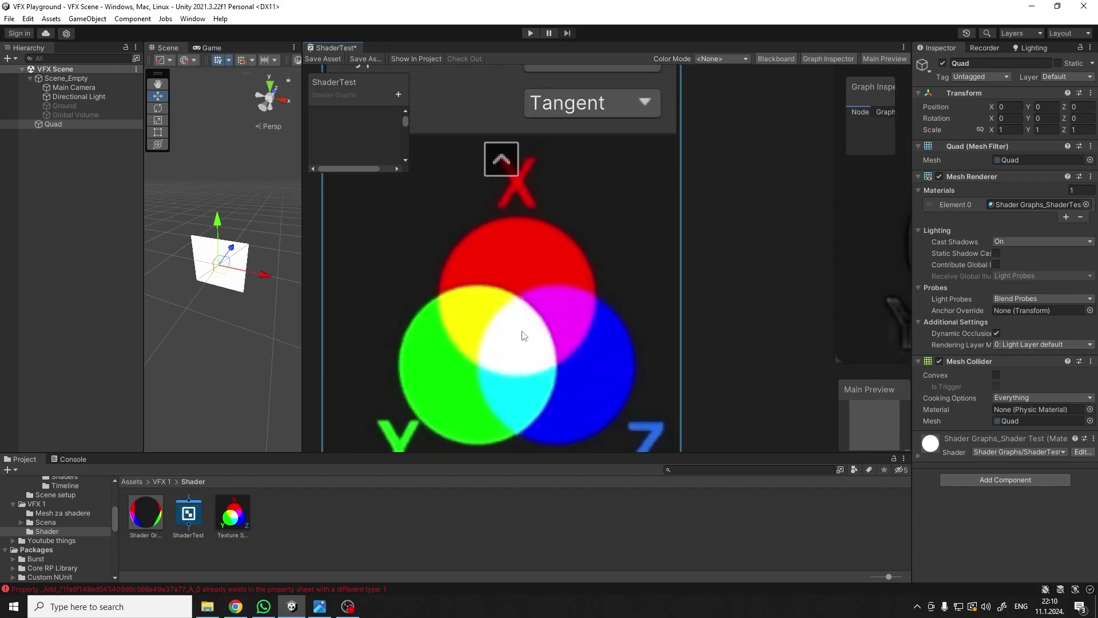
{"action": "scroll", "coordinate": [525, 343], "scroll_direction": "down", "scroll_amount": 1}
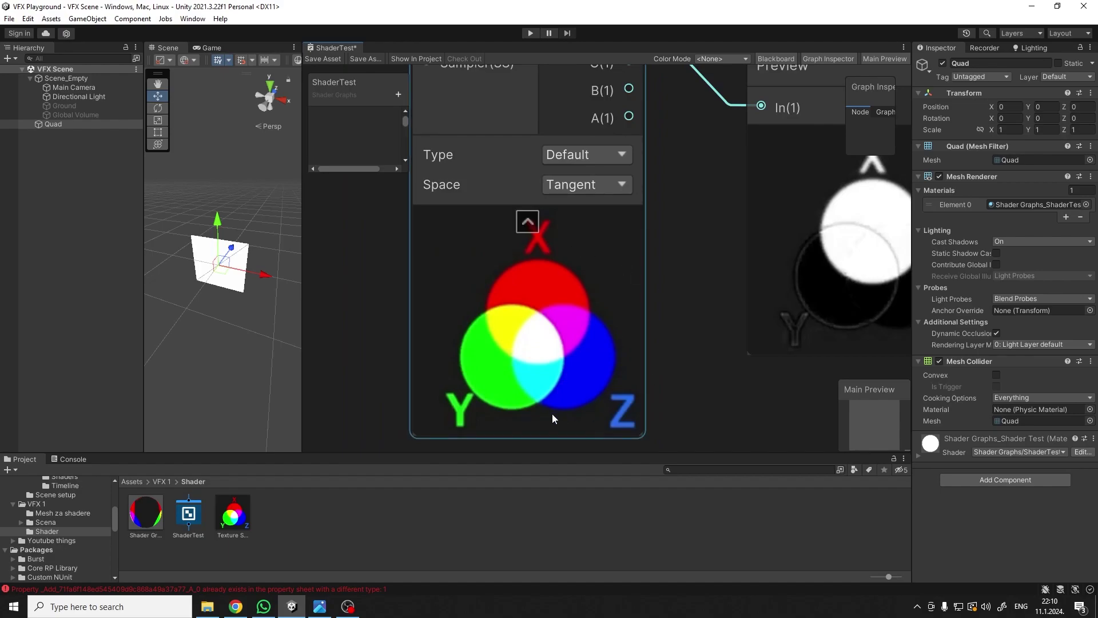
{"action": "scroll", "coordinate": [613, 278], "scroll_direction": "down", "scroll_amount": 3}
{"action": "middle_click_drag", "start_coordinate": [677, 285], "coordinate": [623, 311]}
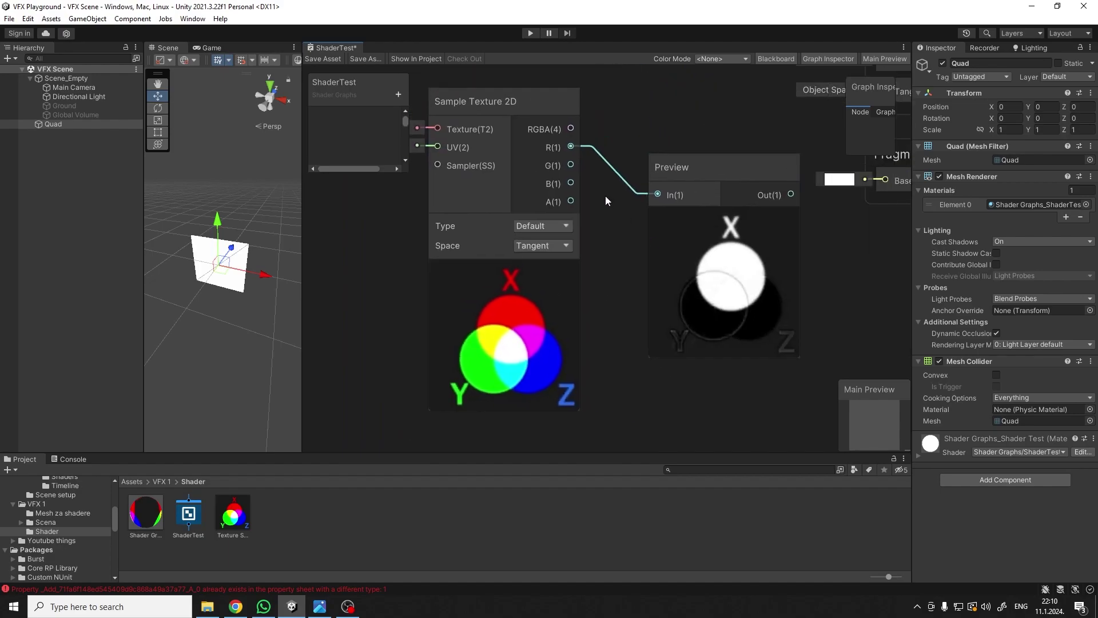
{"action": "middle_click_drag", "start_coordinate": [599, 224], "coordinate": [643, 241]}
{"action": "left_click", "coordinate": [440, 141]}
{"action": "type", "text": "def"}
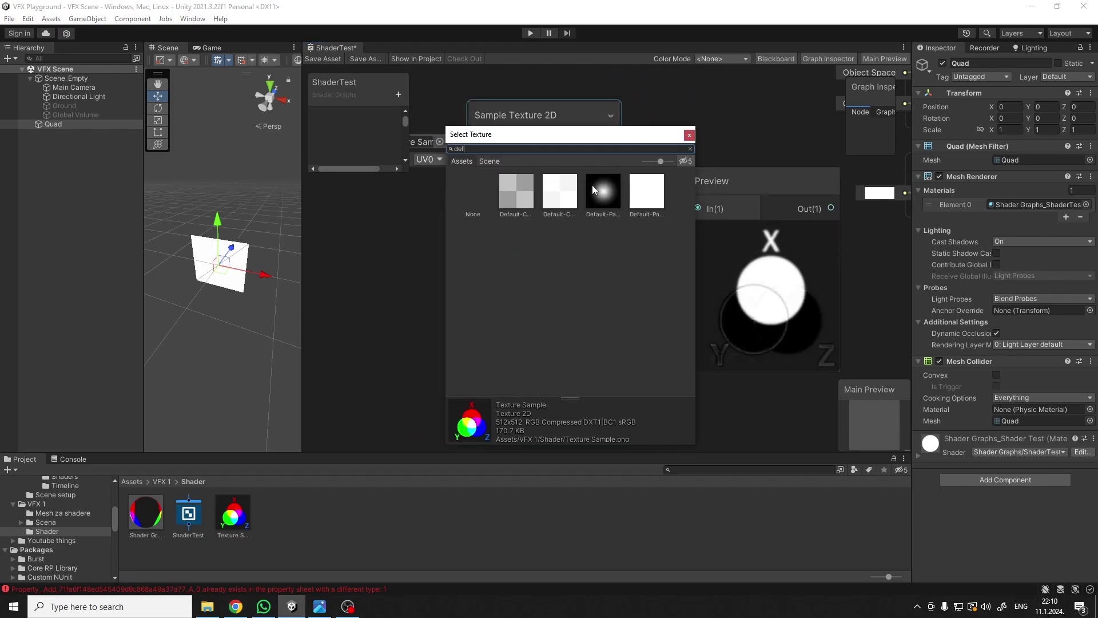
{"action": "left_click", "coordinate": [593, 185]}
{"action": "left_click", "coordinate": [688, 135]}
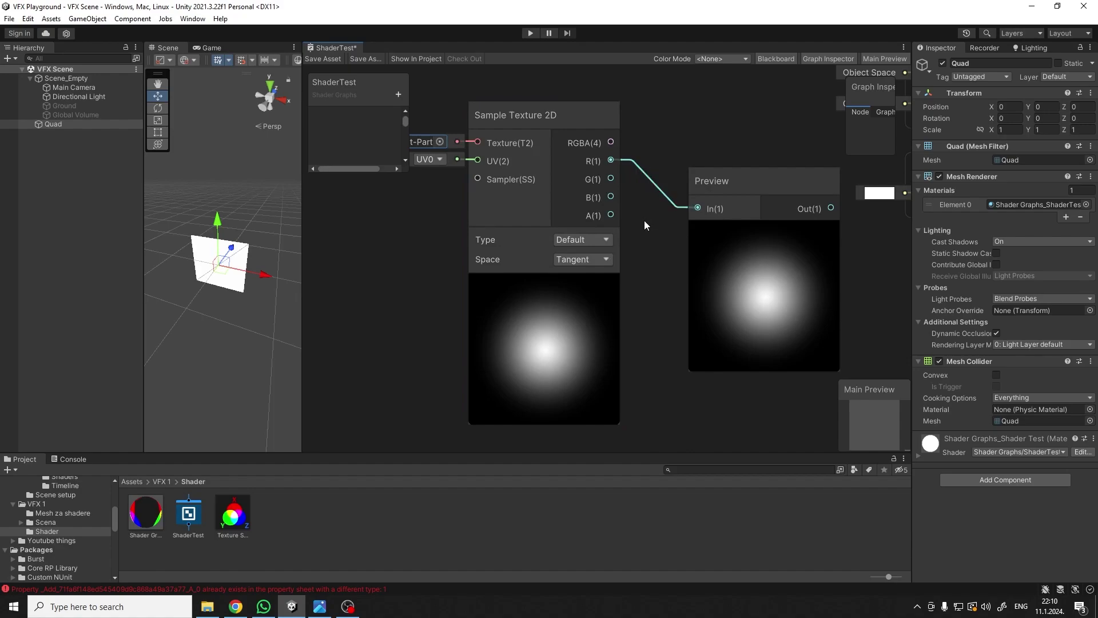
Step: Feed the glow texture's G and B outputs into the Preview node in turn, and reconnect R
{"action": "middle_click_drag", "start_coordinate": [640, 226], "coordinate": [573, 247]}
{"action": "scroll", "coordinate": [575, 212], "scroll_direction": "up", "scroll_amount": 1}
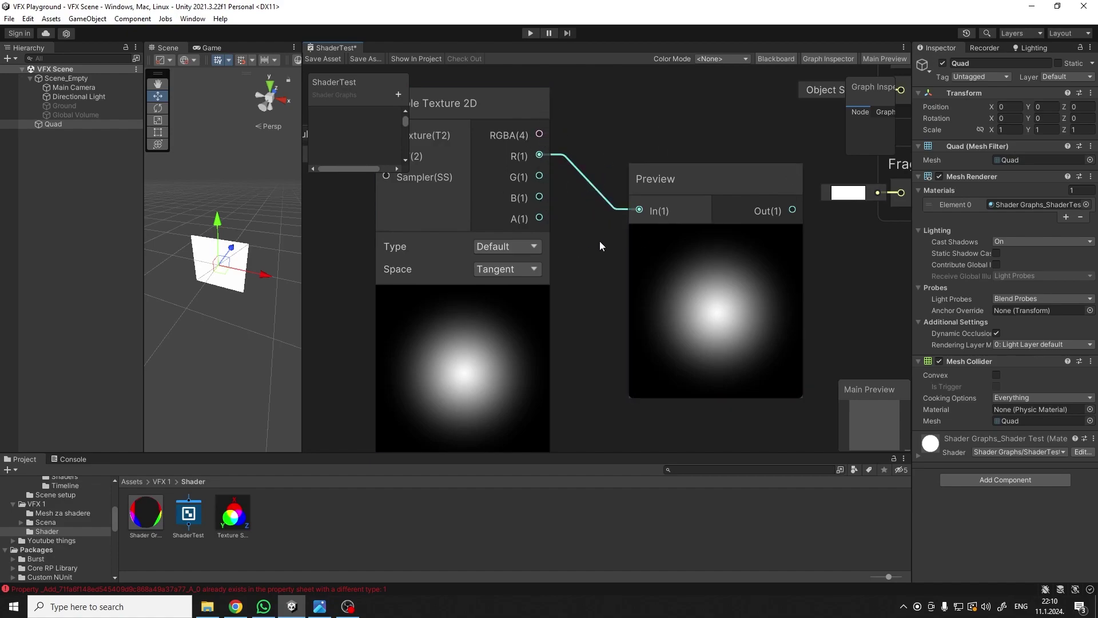
{"action": "scroll", "coordinate": [600, 242], "scroll_direction": "down", "scroll_amount": 2}
{"action": "left_click_drag", "start_coordinate": [538, 163], "coordinate": [629, 186]}
{"action": "left_click_drag", "start_coordinate": [537, 180], "coordinate": [615, 190]}
{"action": "left_click_drag", "start_coordinate": [536, 148], "coordinate": [612, 190]}
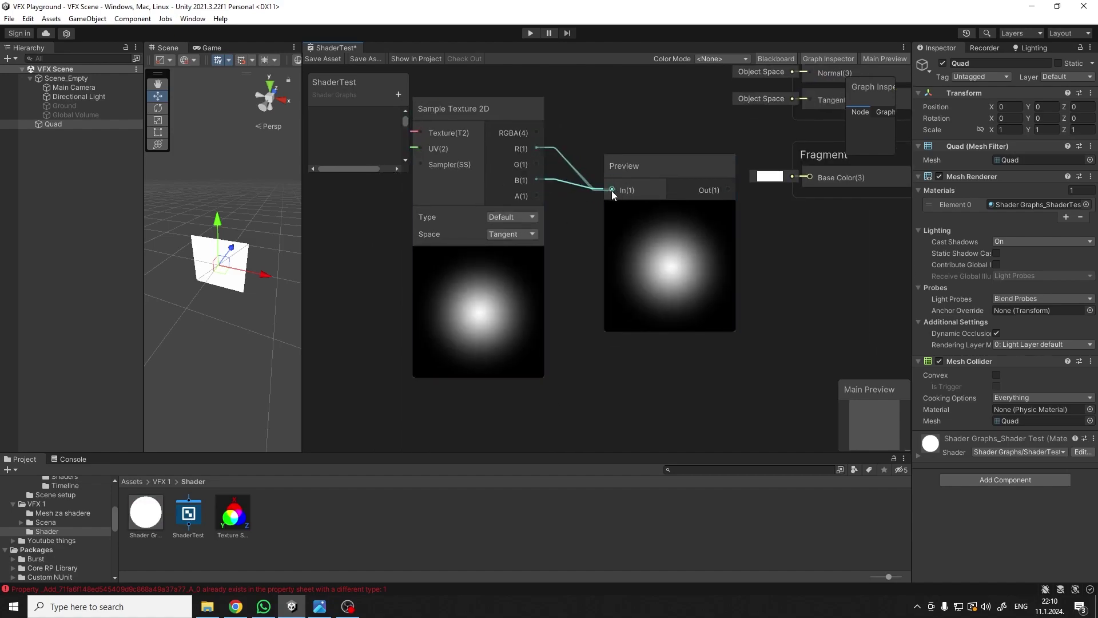
Step: Move the Preview node slightly closer to the Sample Texture 2D node and deselect it
{"action": "left_click", "coordinate": [629, 167]}
{"action": "scroll", "coordinate": [629, 171], "scroll_direction": "up", "scroll_amount": 3}
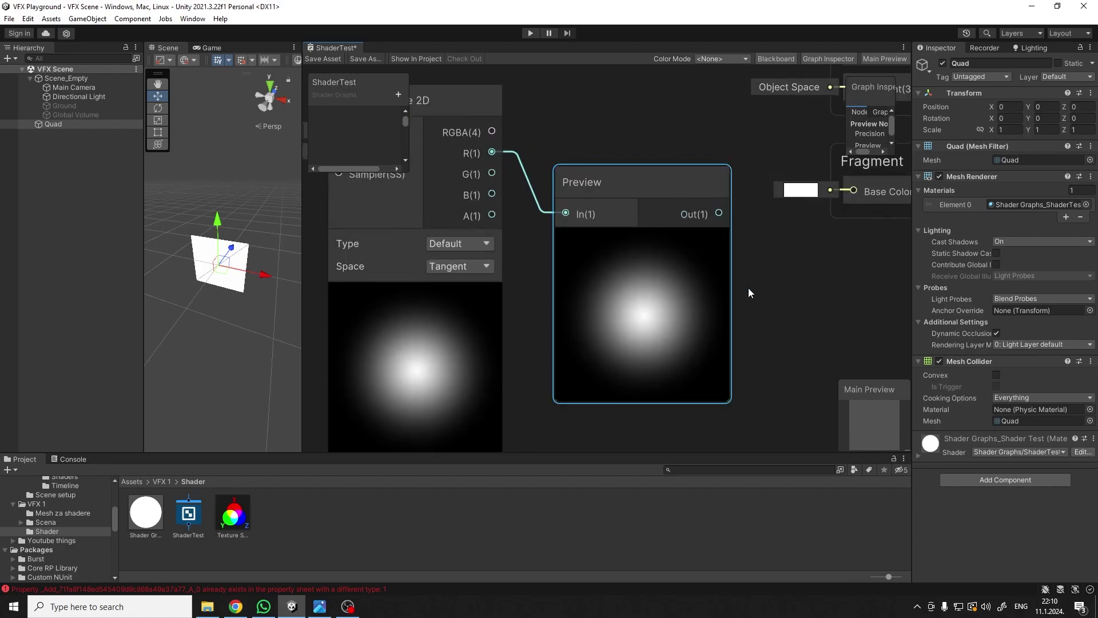
{"action": "scroll", "coordinate": [752, 240], "scroll_direction": "down", "scroll_amount": 2}
{"action": "left_click", "coordinate": [643, 361]}
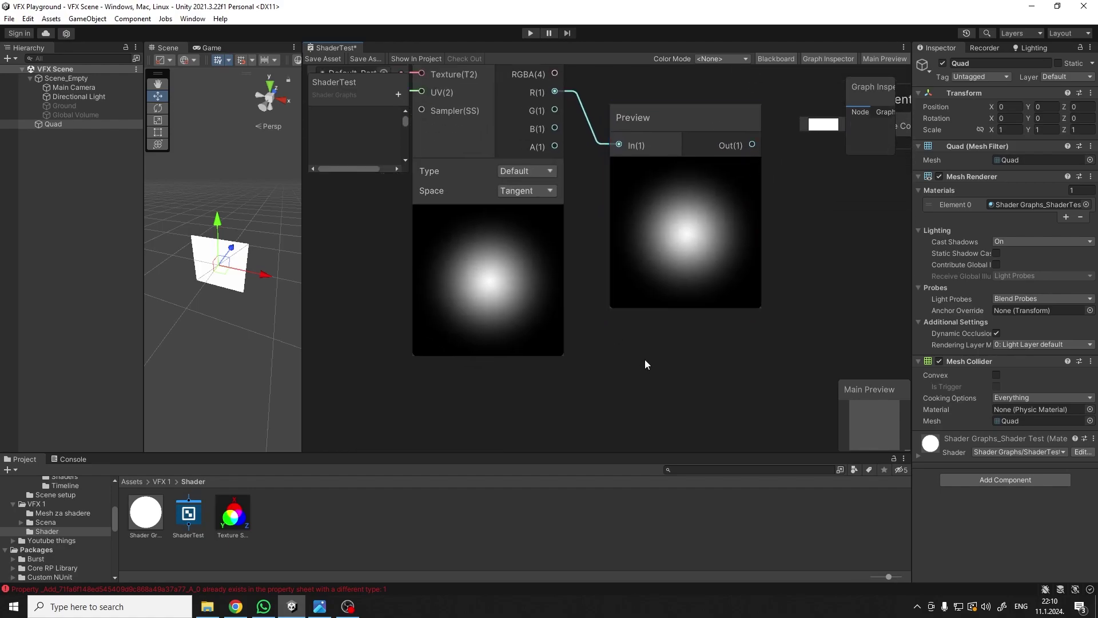
Step: Add a Multiply node and a Color node below the Preview node, searching for "mult" and "color"
{"action": "key", "text": "space"}
{"action": "type", "text": "mult"}
{"action": "key", "text": "Return"}
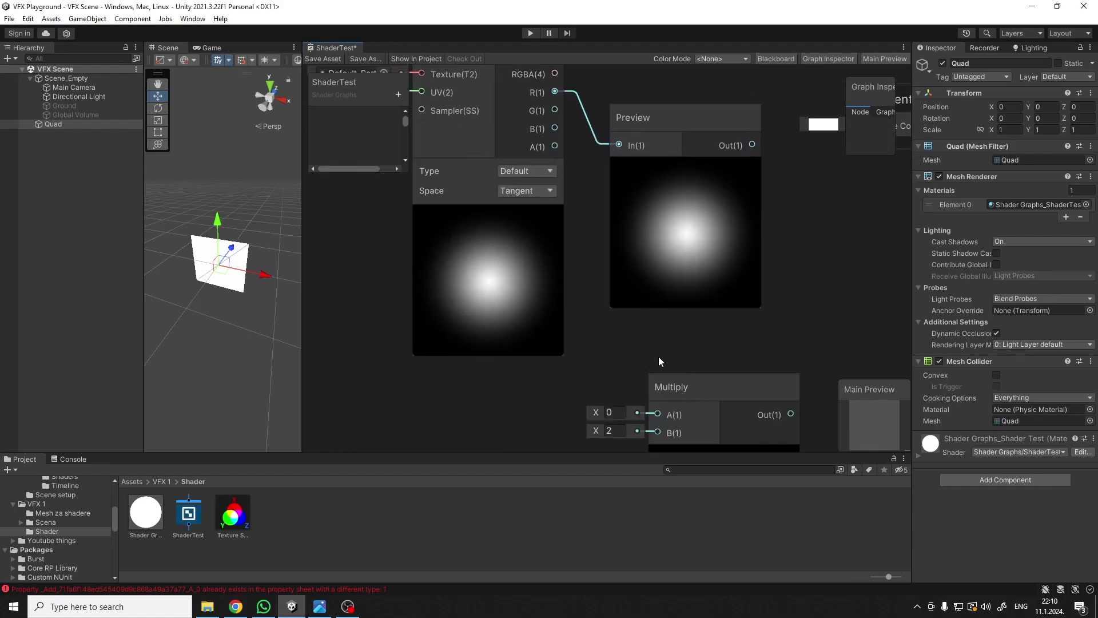
{"action": "scroll", "coordinate": [656, 357], "scroll_direction": "down", "scroll_amount": 3}
{"action": "key", "text": "space"}
{"action": "type", "text": "color"}
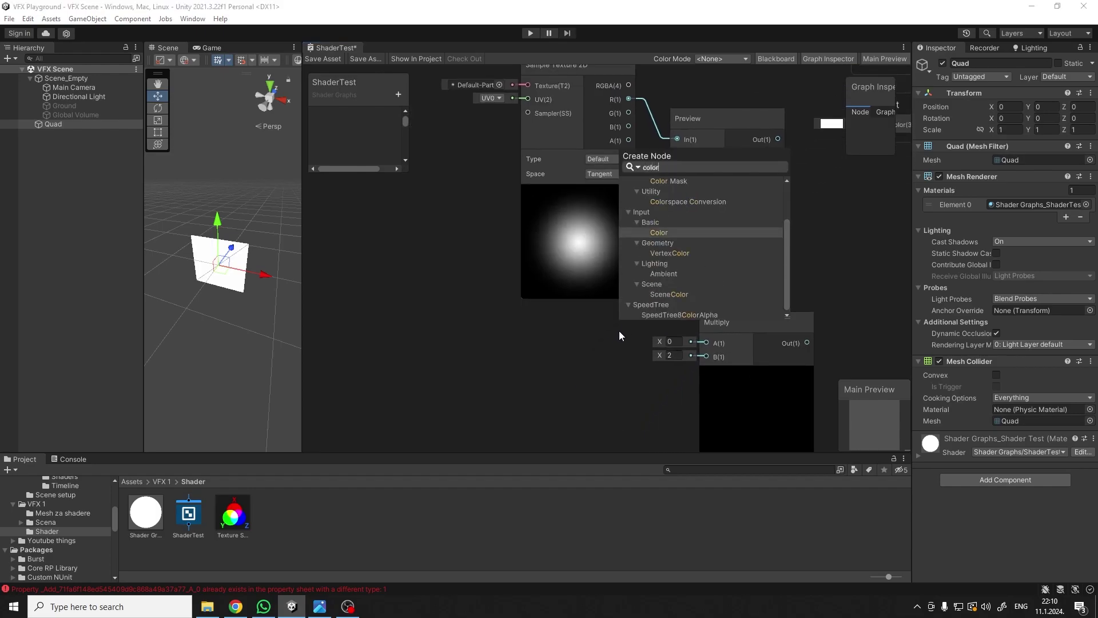
{"action": "key", "text": "Return"}
Step: Connect the texture's R output to Multiply A and the Color node to B, and feed the product into the Preview node
{"action": "left_click_drag", "start_coordinate": [655, 350], "coordinate": [556, 350]}
{"action": "left_click_drag", "start_coordinate": [632, 375], "coordinate": [706, 356]}
{"action": "left_click_drag", "start_coordinate": [629, 99], "coordinate": [706, 343]}
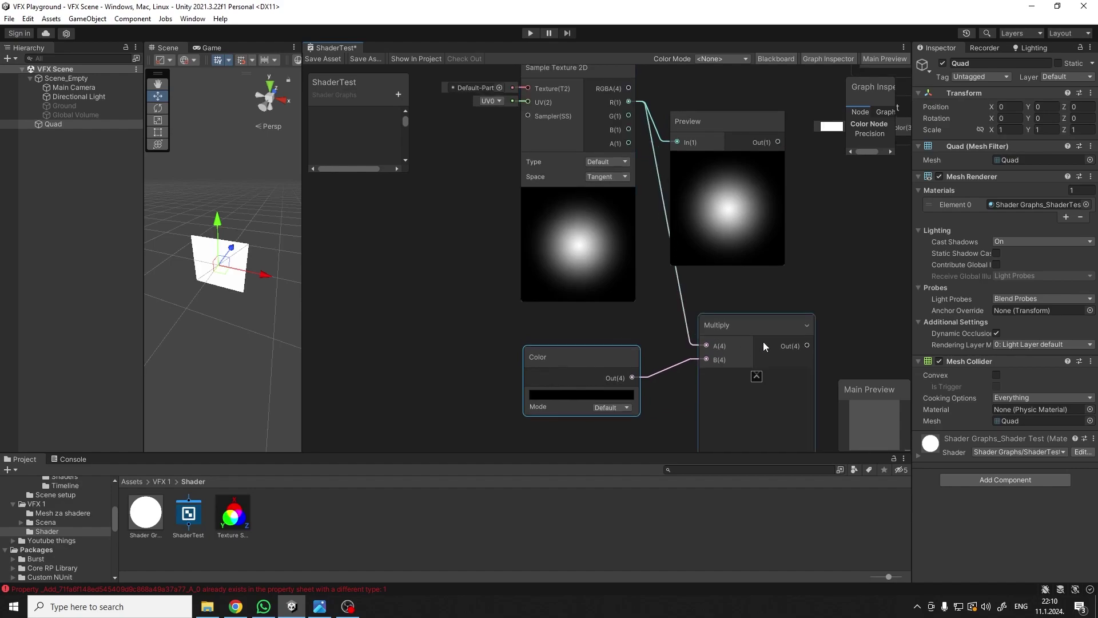
{"action": "middle_click_drag", "start_coordinate": [809, 325], "coordinate": [736, 306]}
{"action": "left_click_drag", "start_coordinate": [733, 327], "coordinate": [608, 145]}
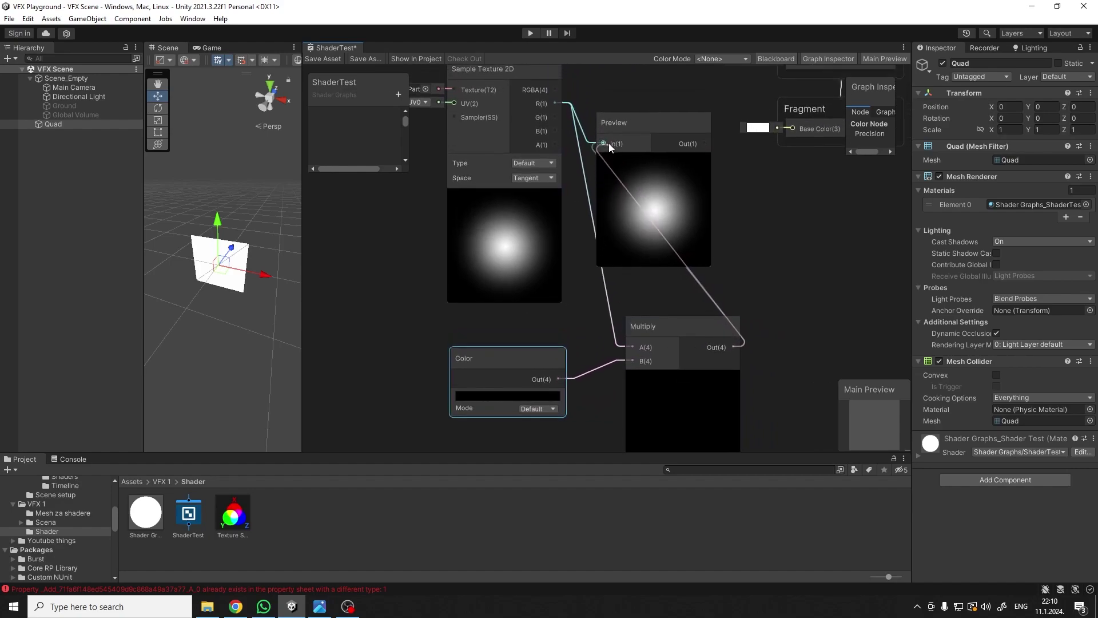
Step: Set the Color node to bright cyan to tint the glow, and close the colour picker
{"action": "left_click", "coordinate": [529, 394]}
{"action": "left_click", "coordinate": [548, 396]}
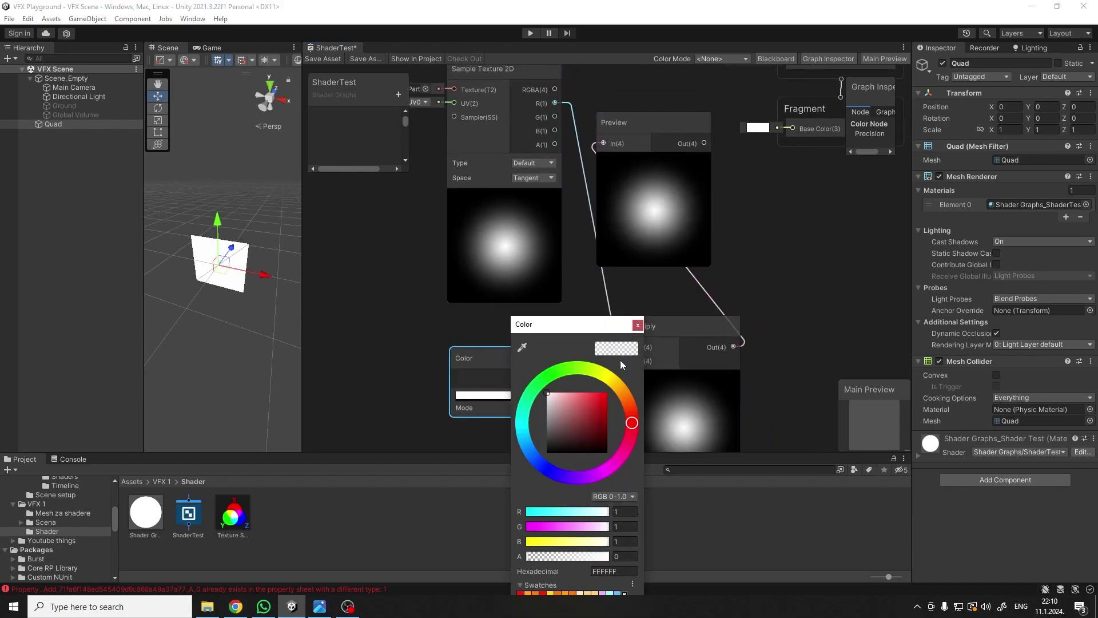
{"action": "left_click_drag", "start_coordinate": [548, 393], "coordinate": [513, 429]}
{"action": "left_click", "coordinate": [638, 325]}
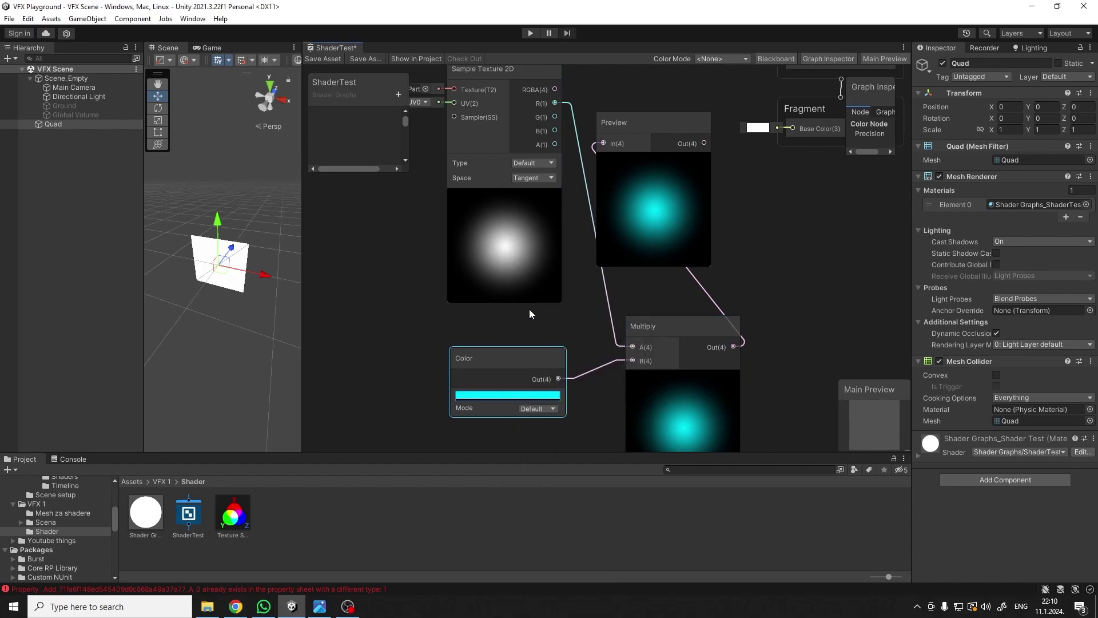
Step: Delete the Color, Multiply and Preview nodes, keeping only the Sample Texture 2D node beside the master stack
{"action": "key", "text": "Delete"}
{"action": "left_click", "coordinate": [672, 331]}
{"action": "key", "text": "Delete"}
{"action": "left_click", "coordinate": [639, 122]}
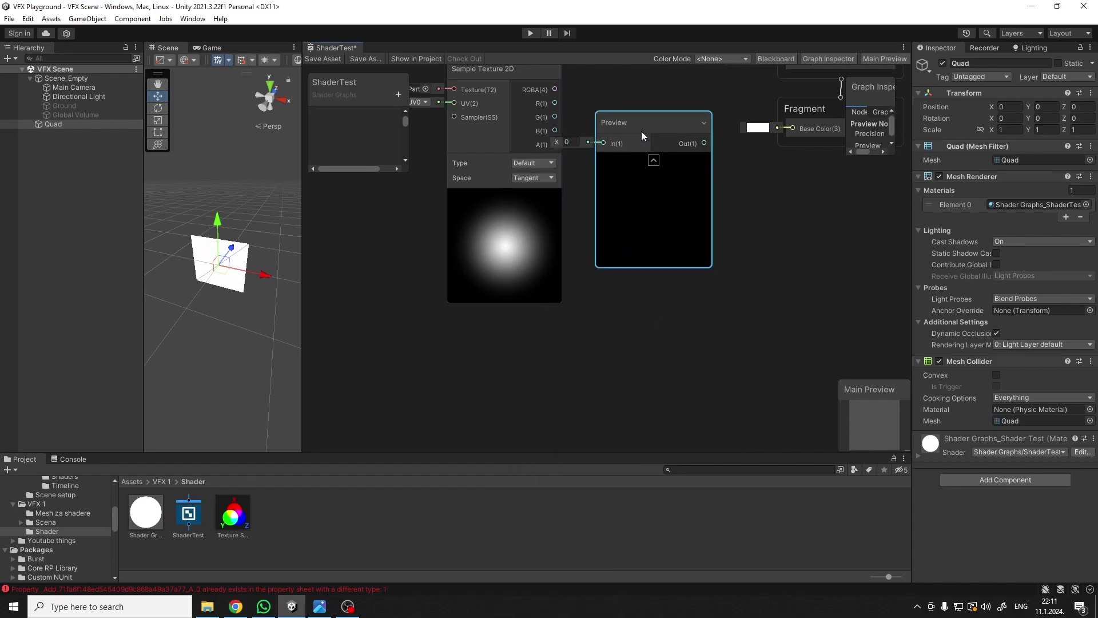
{"action": "scroll", "coordinate": [629, 93], "scroll_direction": "up", "scroll_amount": 3}
{"action": "key", "text": "Delete"}
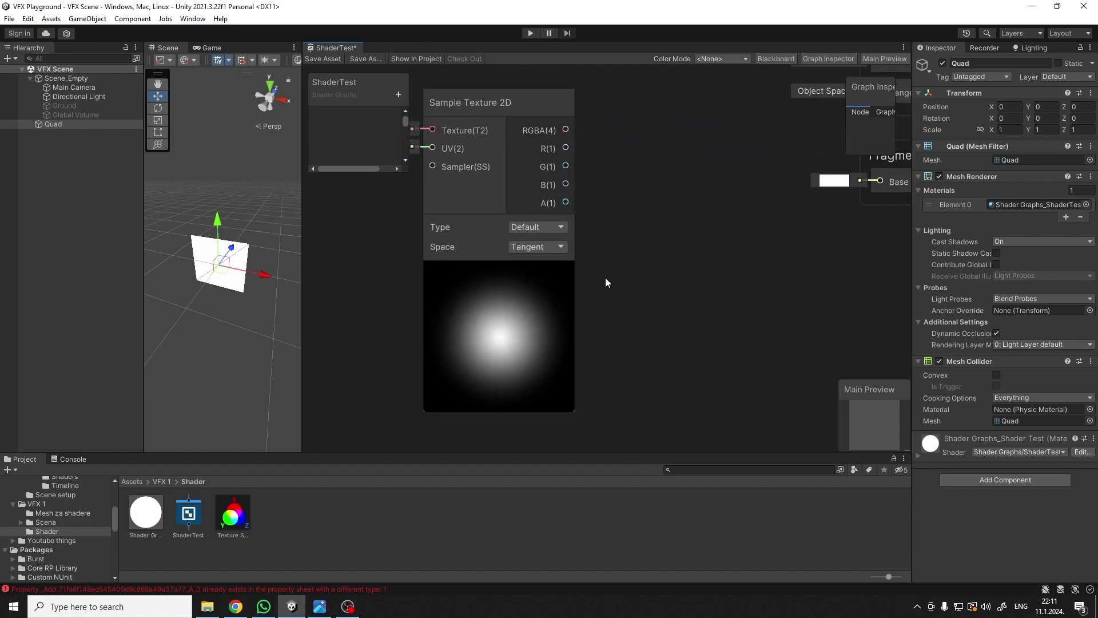
Step: Assign the project's RGB circles texture to Sample Texture 2D and preview its R output in a new Preview node placed beside it
{"action": "middle_click_drag", "start_coordinate": [577, 283], "coordinate": [681, 326]}
{"action": "left_click_drag", "start_coordinate": [244, 517], "coordinate": [450, 172]}
{"action": "middle_click_drag", "start_coordinate": [664, 232], "coordinate": [550, 214]}
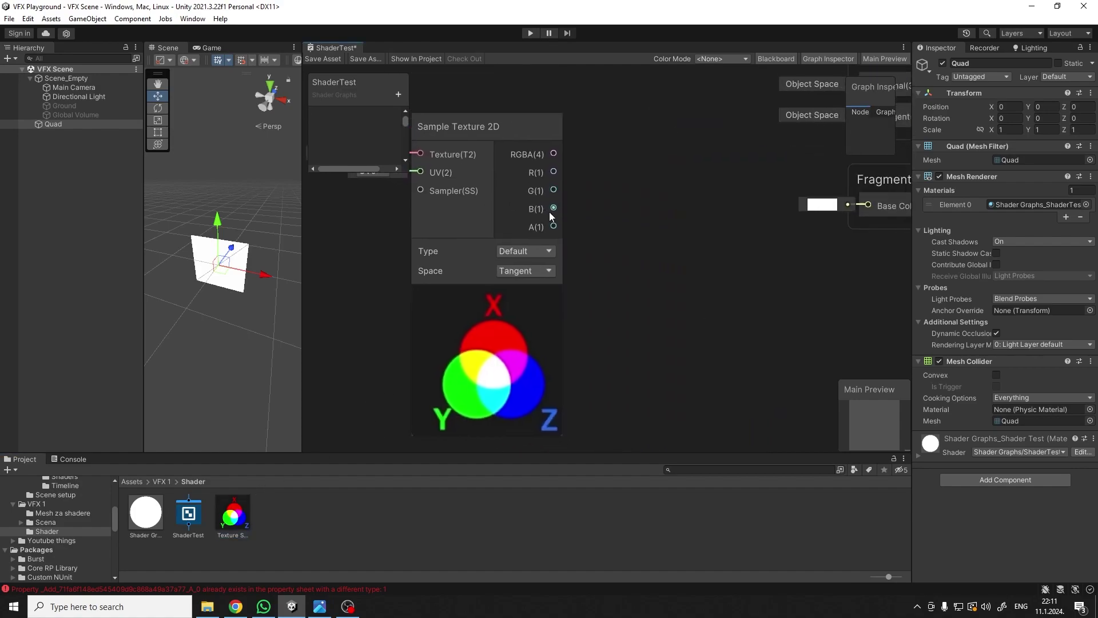
{"action": "key", "text": "space"}
{"action": "type", "text": "prev"}
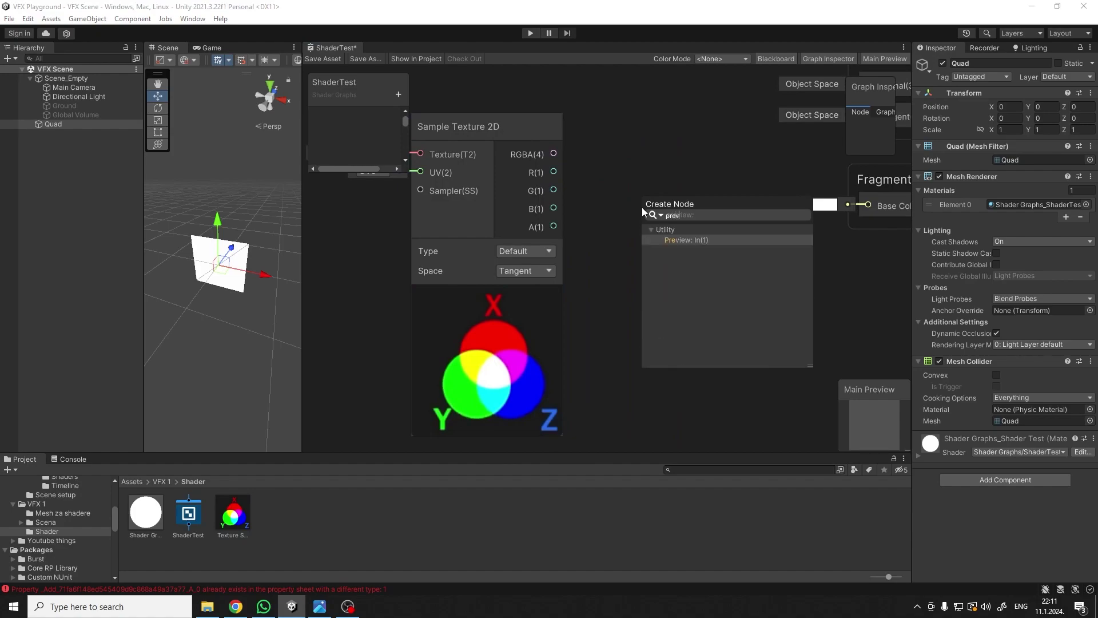
{"action": "key", "text": "Return"}
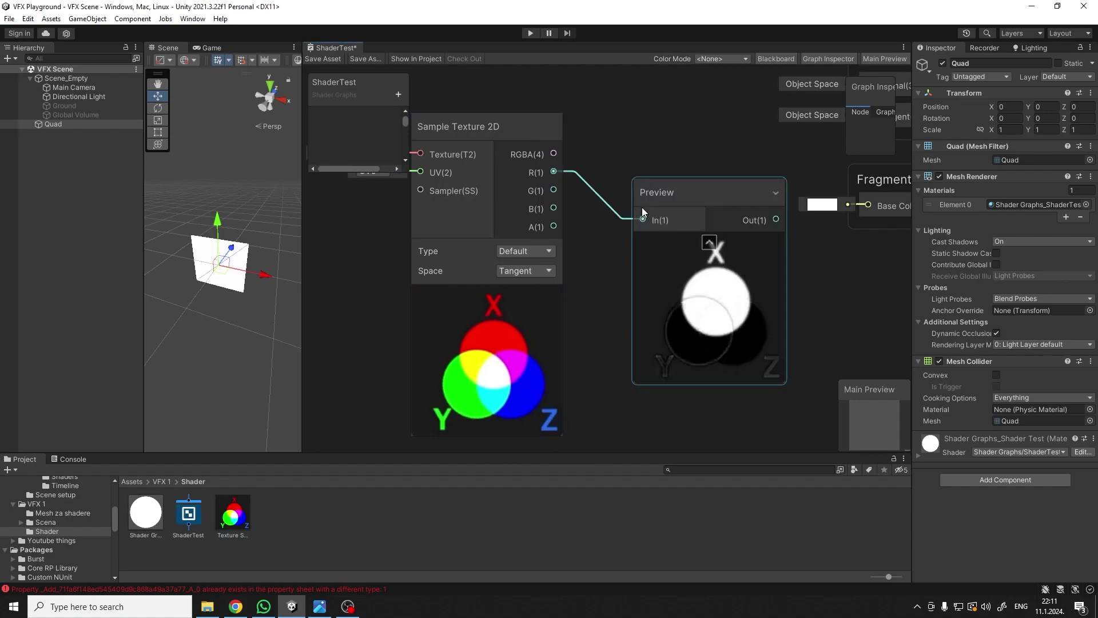
{"action": "mouse_move", "coordinate": [592, 311]}
{"action": "middle_mouse_down"}
{"action": "mouse_move", "coordinate": [577, 291]}
{"action": "mouse_move", "coordinate": [595, 293]}
{"action": "middle_mouse_up"}
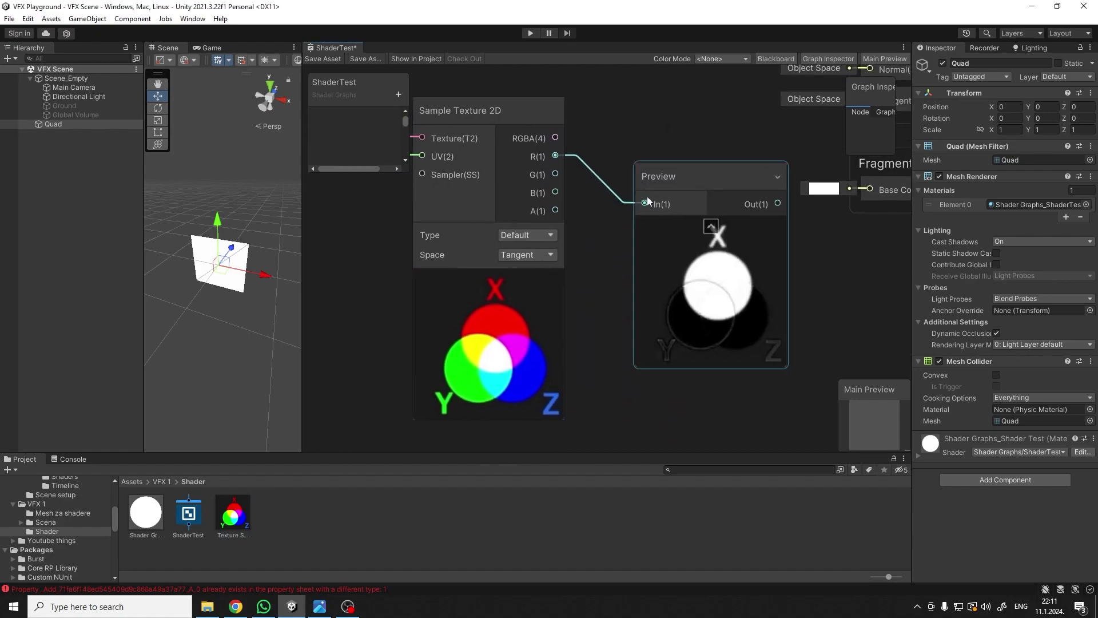
{"action": "left_click_drag", "start_coordinate": [662, 180], "coordinate": [663, 156]}
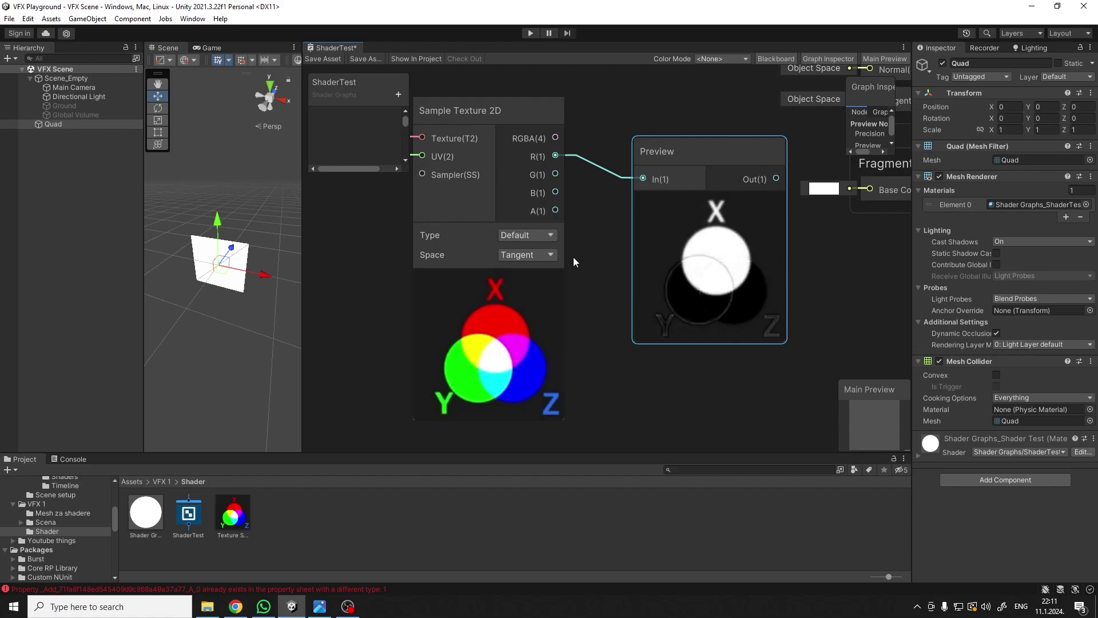
{"action": "left_click_drag", "start_coordinate": [654, 163], "coordinate": [646, 156]}
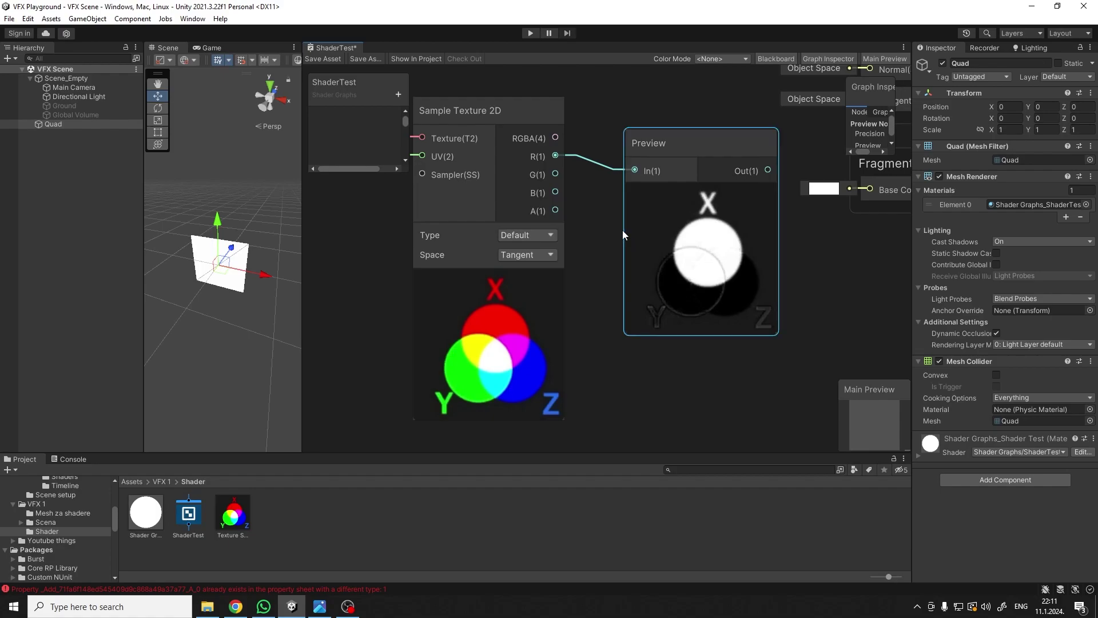
Step: Delete the Sample Texture 2D and Preview nodes together so that only the Vertex and Fragment blocks remain
{"action": "scroll", "coordinate": [622, 229], "scroll_direction": "down", "scroll_amount": 2}
{"action": "scroll", "coordinate": [766, 297], "scroll_direction": "down", "scroll_amount": 1}
{"action": "scroll", "coordinate": [760, 324], "scroll_direction": "down", "scroll_amount": 3}
{"action": "middle_click_drag", "start_coordinate": [687, 386], "coordinate": [688, 359]}
{"action": "left_click_drag", "start_coordinate": [705, 363], "coordinate": [565, 160]}
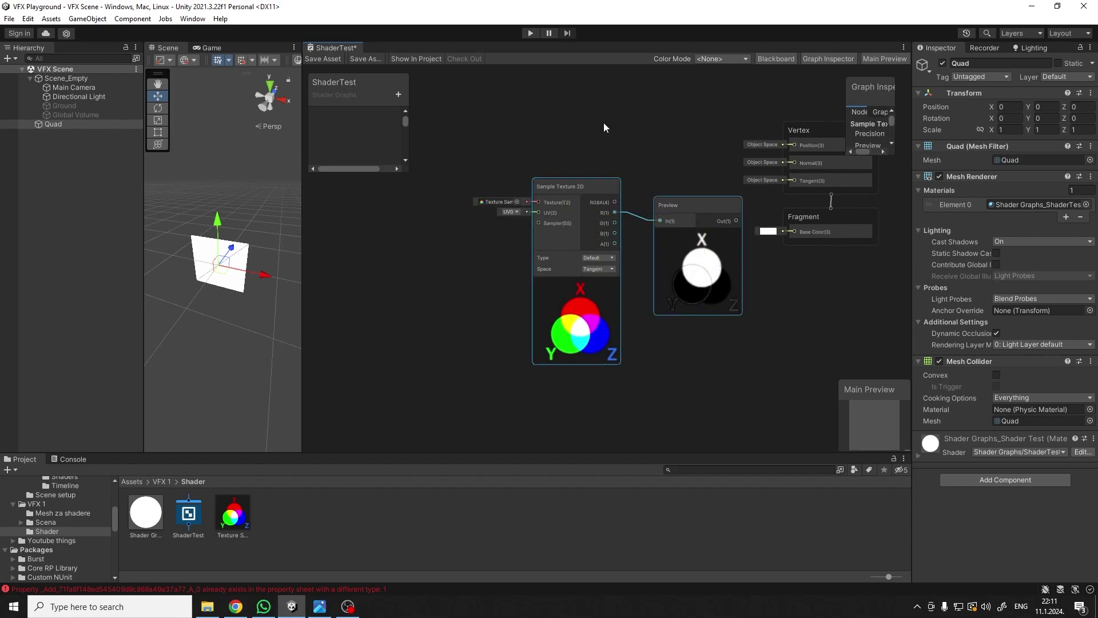
{"action": "key", "text": "Delete"}
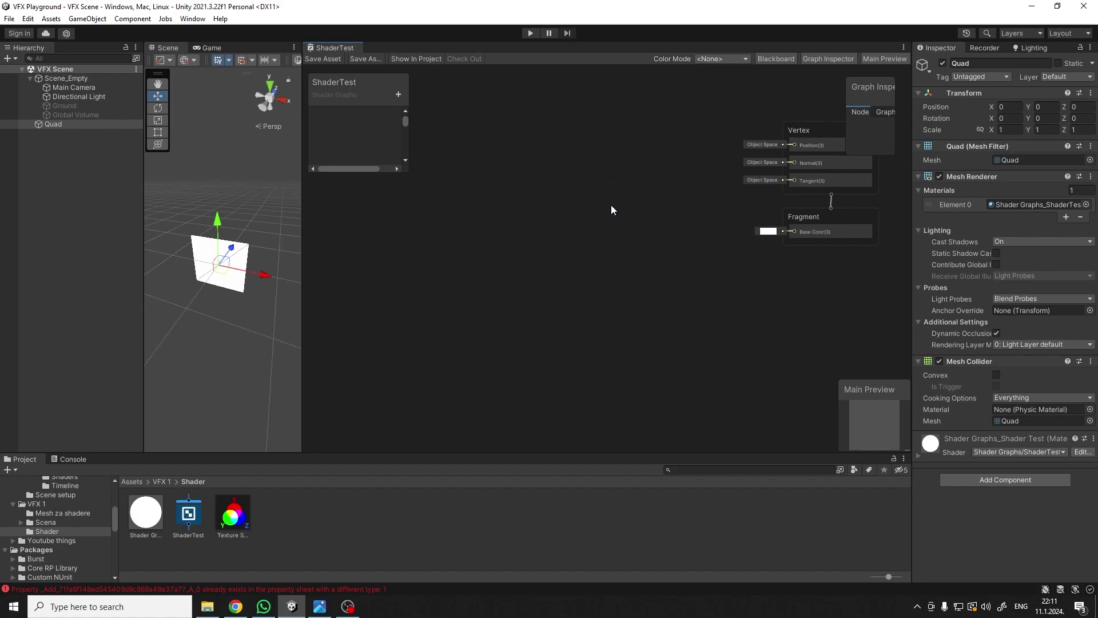
Step: Widen the Scene view slightly and add a Position node beside the Fragment block, searching for "pos"
{"action": "scroll", "coordinate": [572, 223], "scroll_direction": "up", "scroll_amount": 3}
{"action": "left_click_drag", "start_coordinate": [303, 299], "coordinate": [349, 299]}
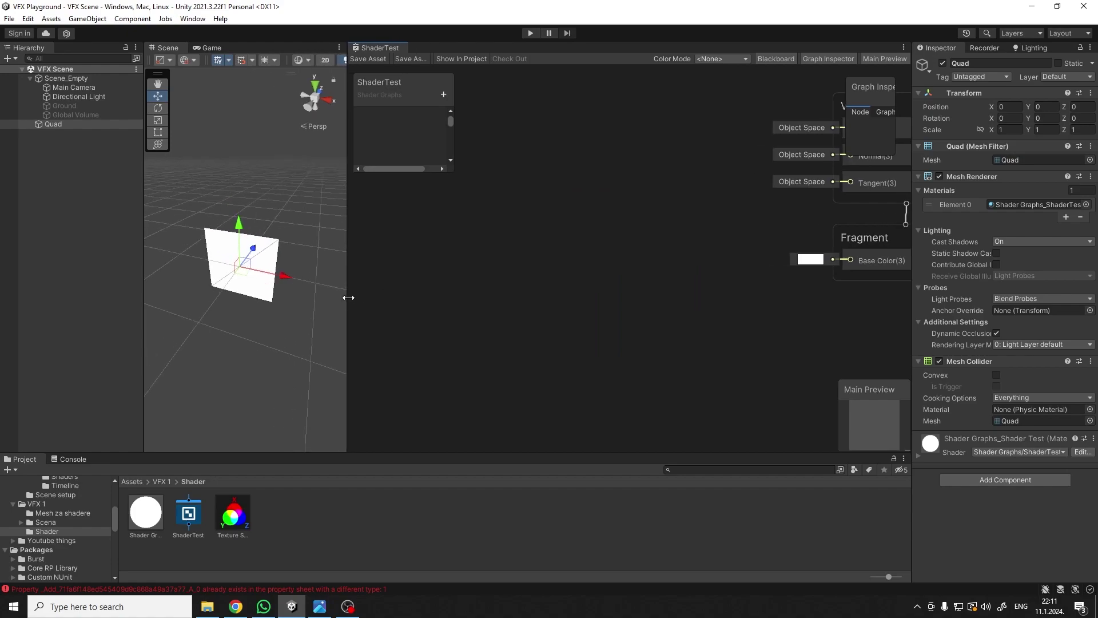
{"action": "middle_click_drag", "start_coordinate": [598, 238], "coordinate": [517, 248]}
{"action": "scroll", "coordinate": [543, 291], "scroll_direction": "up", "scroll_amount": 2}
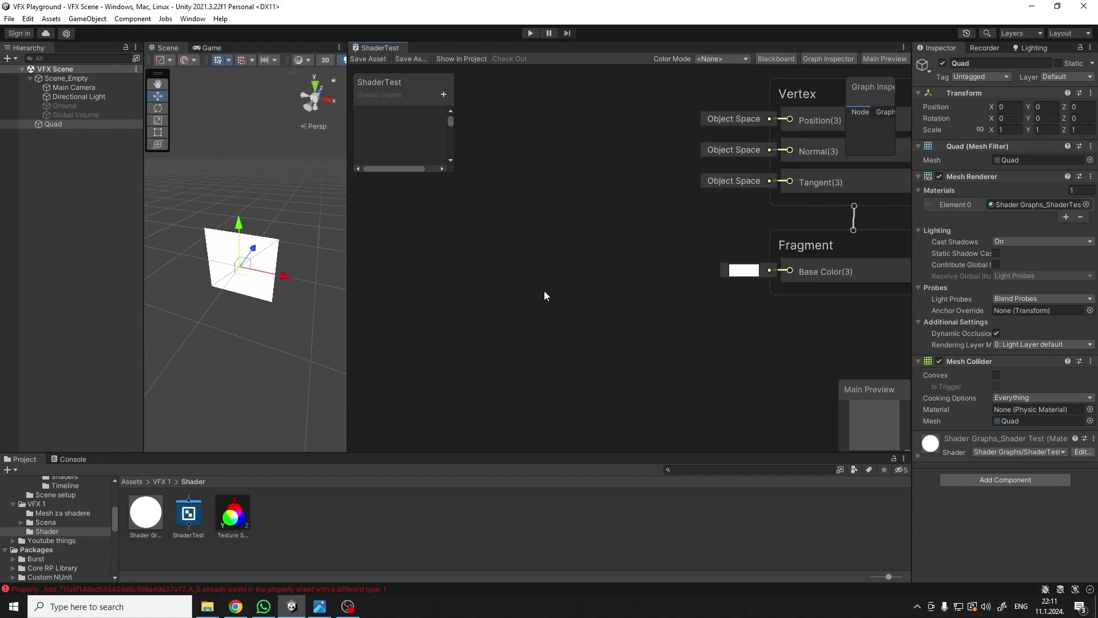
{"action": "key", "text": "space"}
{"action": "type", "text": "pos"}
{"action": "key", "text": "Return"}
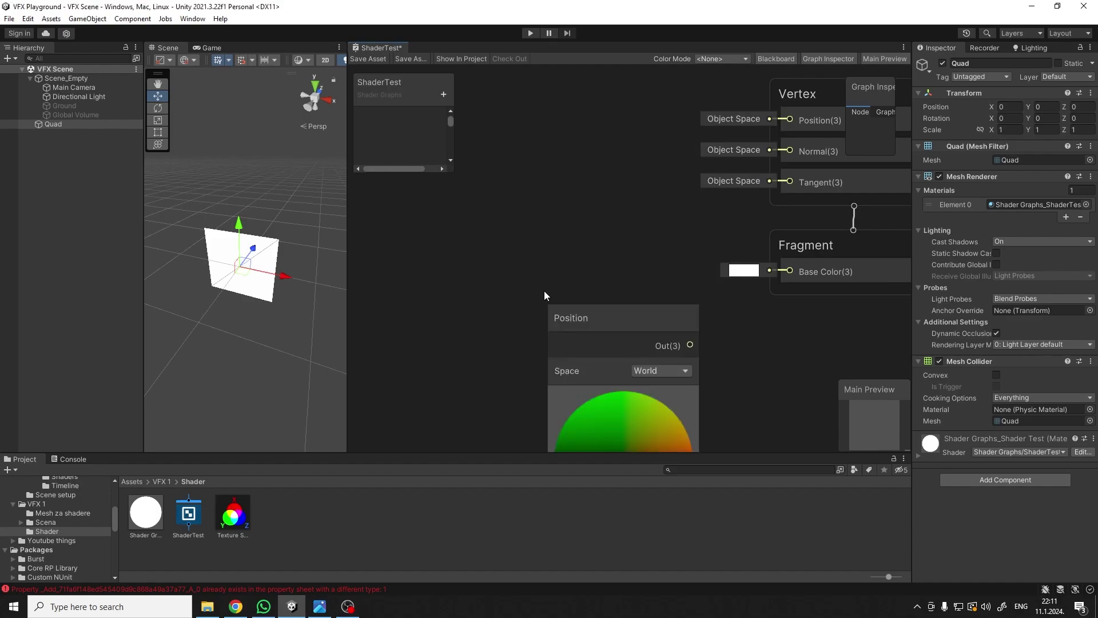
{"action": "left_click_drag", "start_coordinate": [566, 320], "coordinate": [499, 203]}
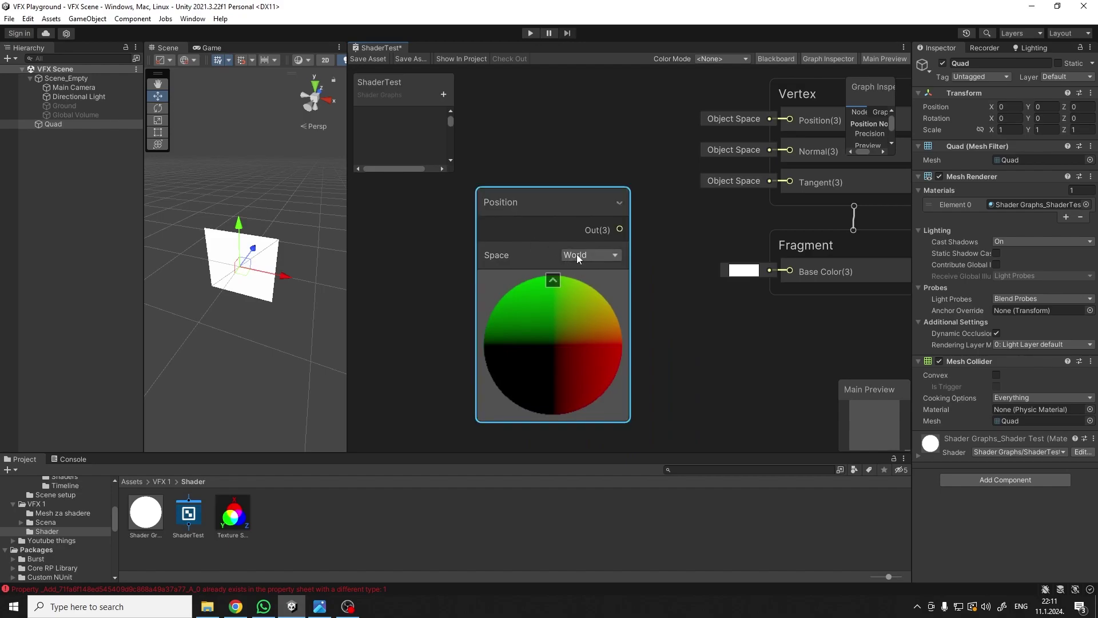
Step: Connect the Position node's output to the Fragment Base Color and save the asset, giving the Scene view more width
{"action": "left_click_drag", "start_coordinate": [620, 229], "coordinate": [795, 271]}
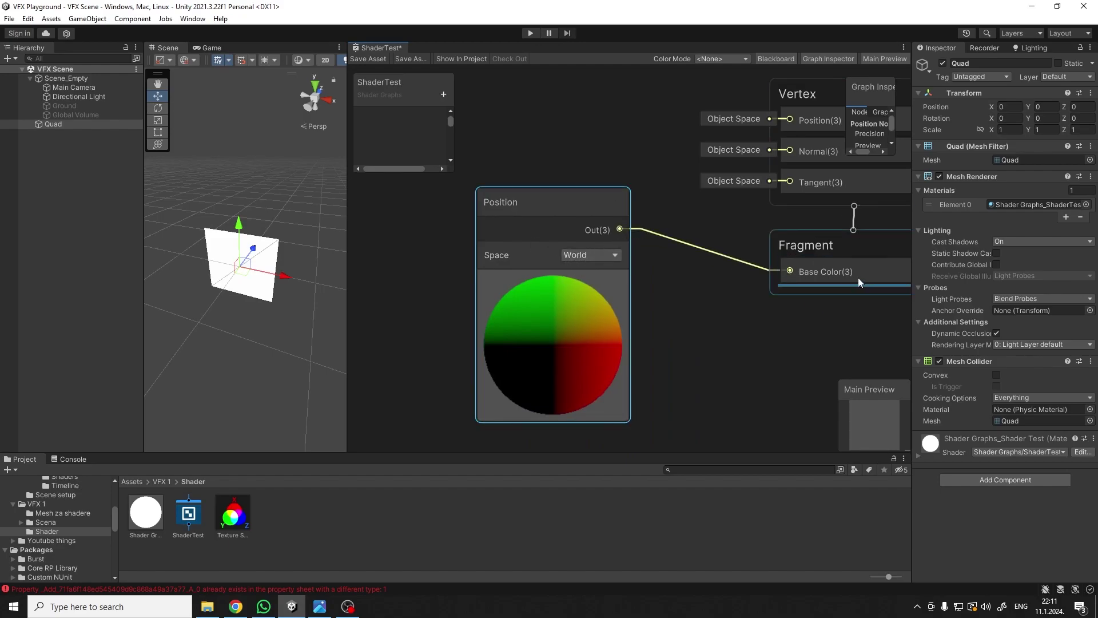
{"action": "left_click", "coordinate": [380, 59]}
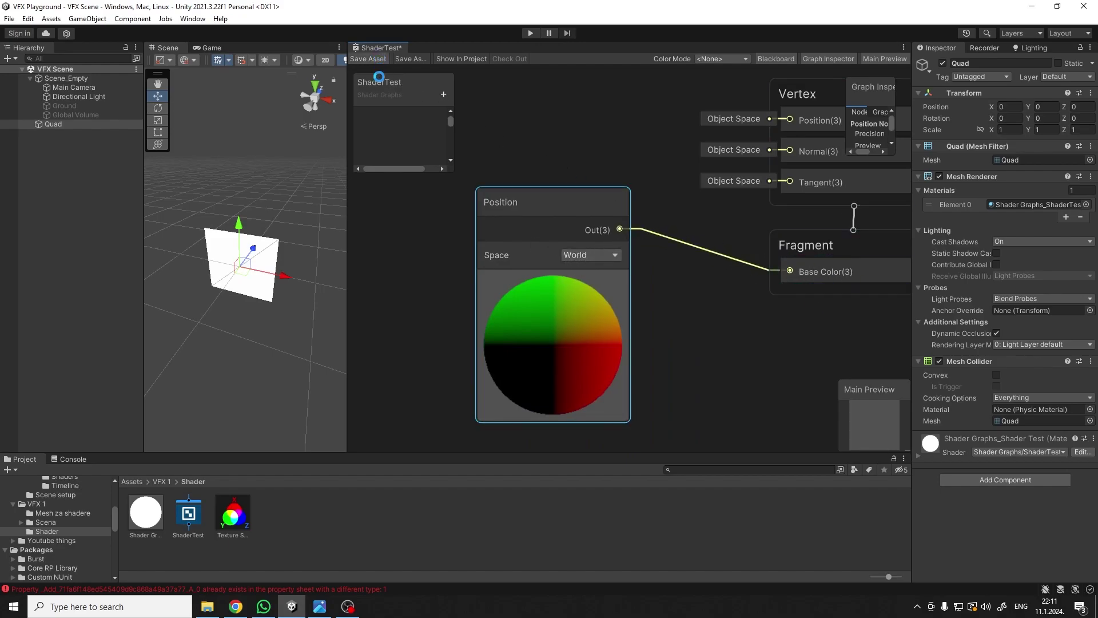
{"action": "left_click_drag", "start_coordinate": [350, 318], "coordinate": [534, 321]}
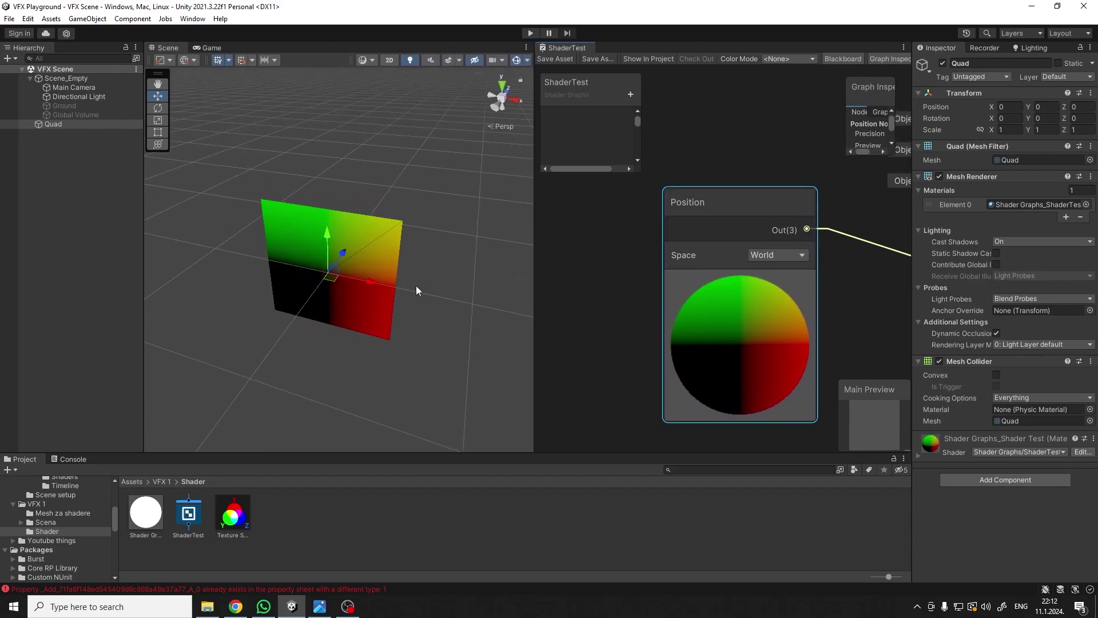
Step: Move the quad away from the origin in separate trials, including about 1.532 on Y and 5.34 on Z, undoing each move
{"action": "scroll", "coordinate": [415, 287], "scroll_direction": "down", "scroll_amount": 3}
{"action": "left_click_drag", "start_coordinate": [368, 287], "coordinate": [326, 270], "text": "alt"}
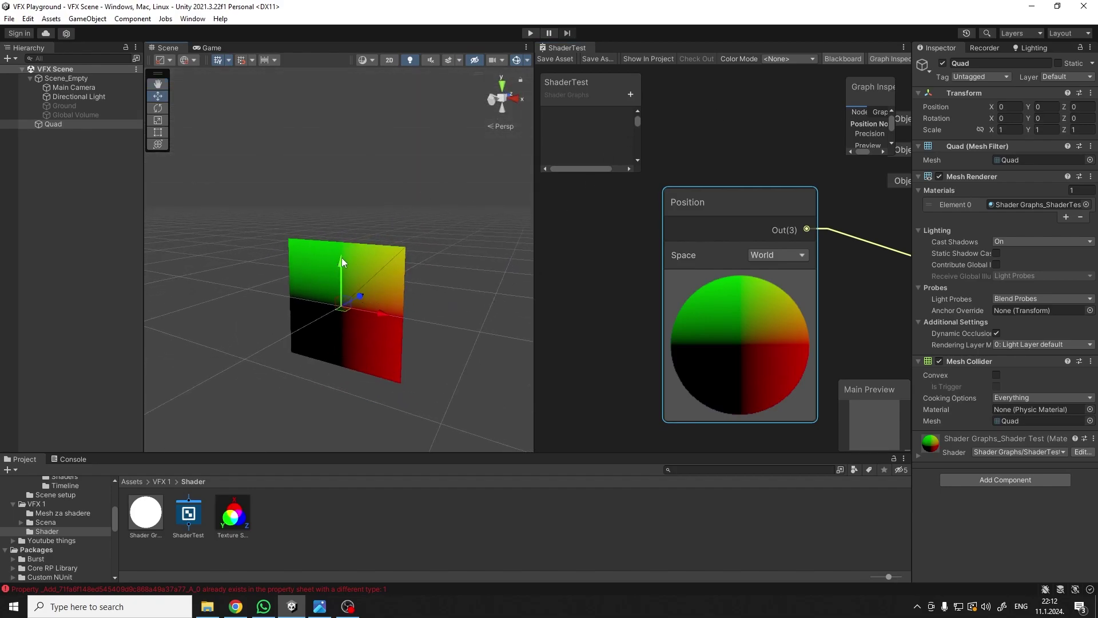
{"action": "left_click_drag", "start_coordinate": [342, 269], "coordinate": [510, 297], "text": "alt"}
{"action": "key", "text": "ctrl+z"}
{"action": "left_click_drag", "start_coordinate": [334, 242], "coordinate": [323, 99]}
{"action": "key", "text": "ctrl+z"}
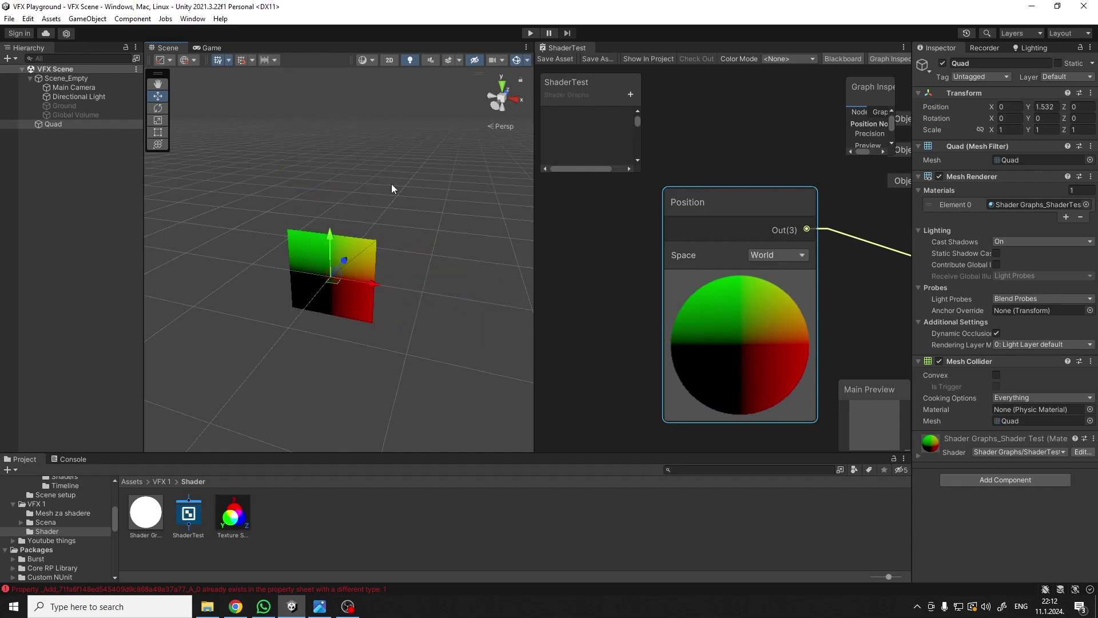
{"action": "left_click_drag", "start_coordinate": [366, 252], "coordinate": [497, 172]}
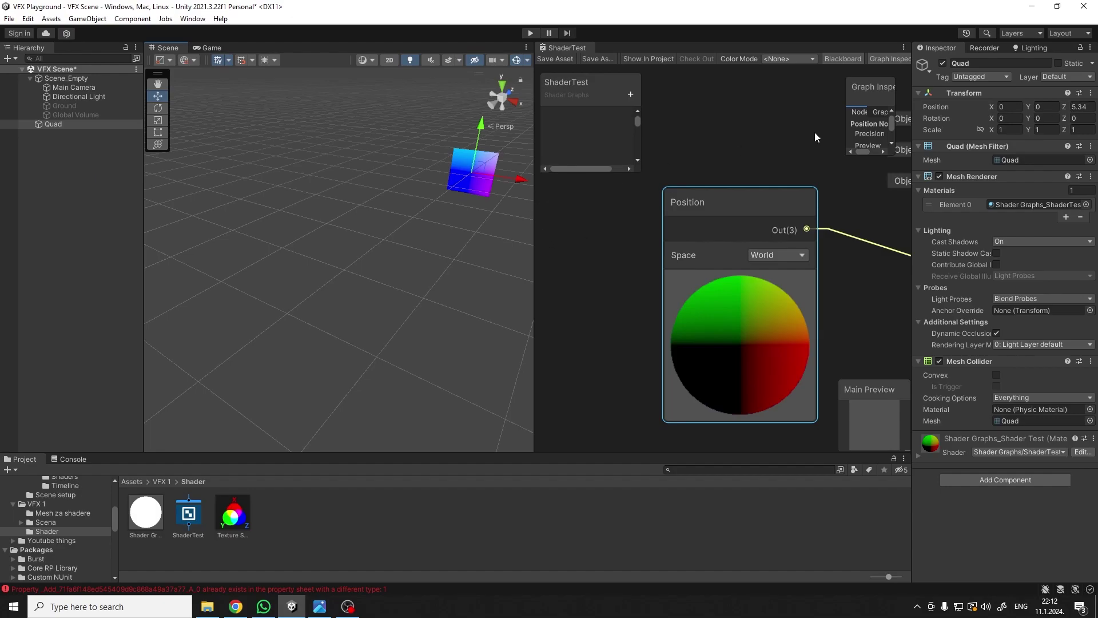
{"action": "key", "text": "ctrl+z"}
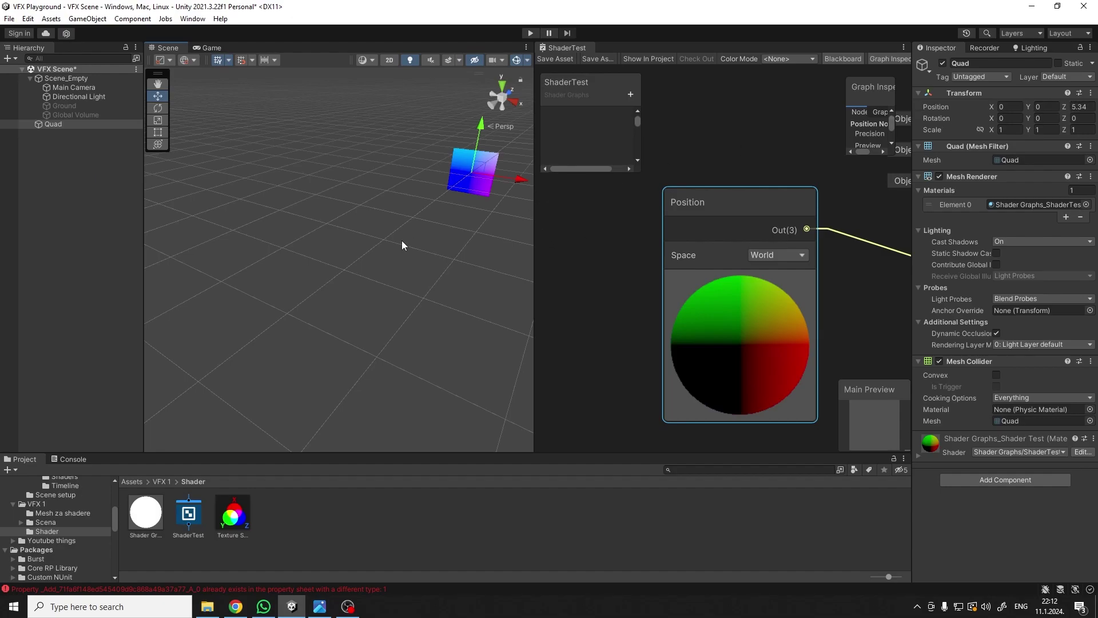